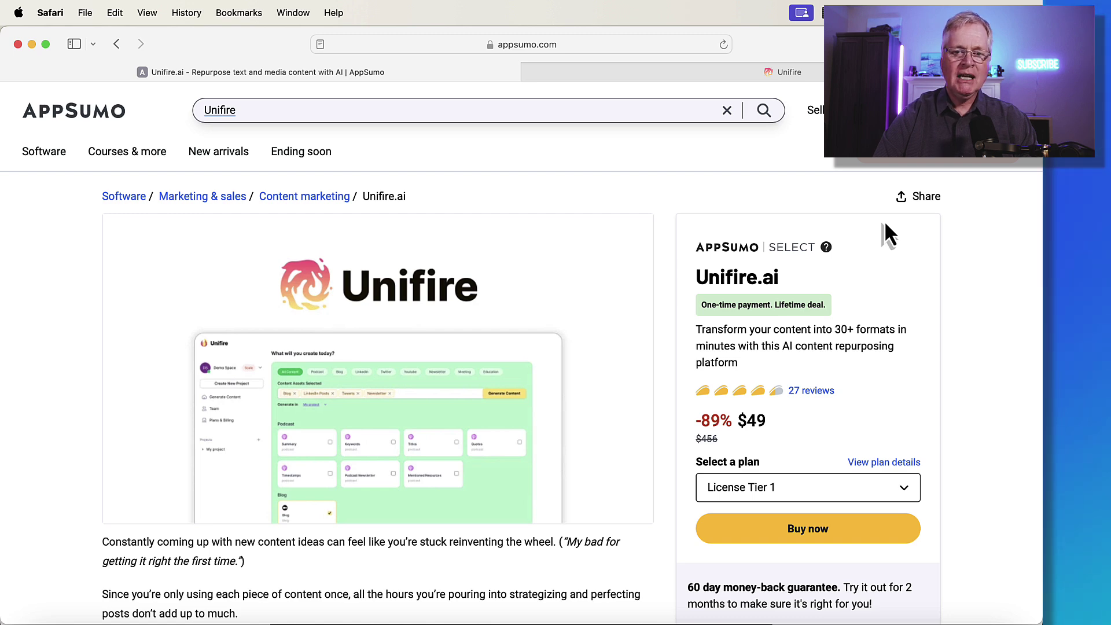
- Examine the Unifire.ai listing on AppSumo, including its at-a-glance details, overview and the three license tiers
{"action": "scroll", "coordinate": [885, 224], "scroll_direction": "down", "scroll_amount": 2}
{"action": "scroll", "coordinate": [885, 225], "scroll_direction": "up", "scroll_amount": 2}
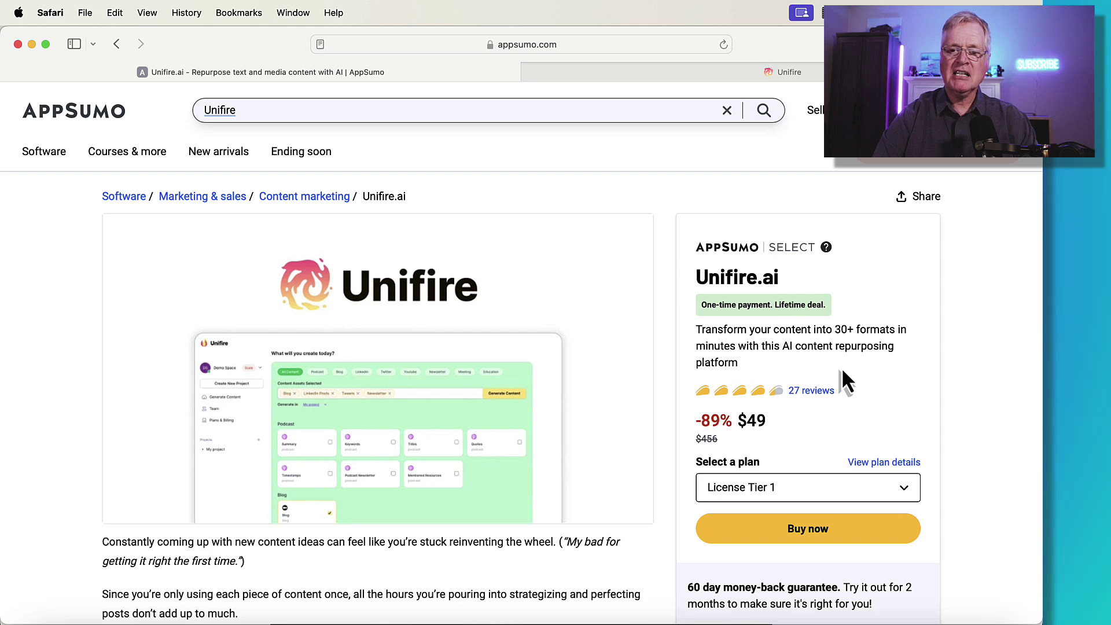
{"action": "scroll", "coordinate": [660, 390], "scroll_direction": "down", "scroll_amount": 15}
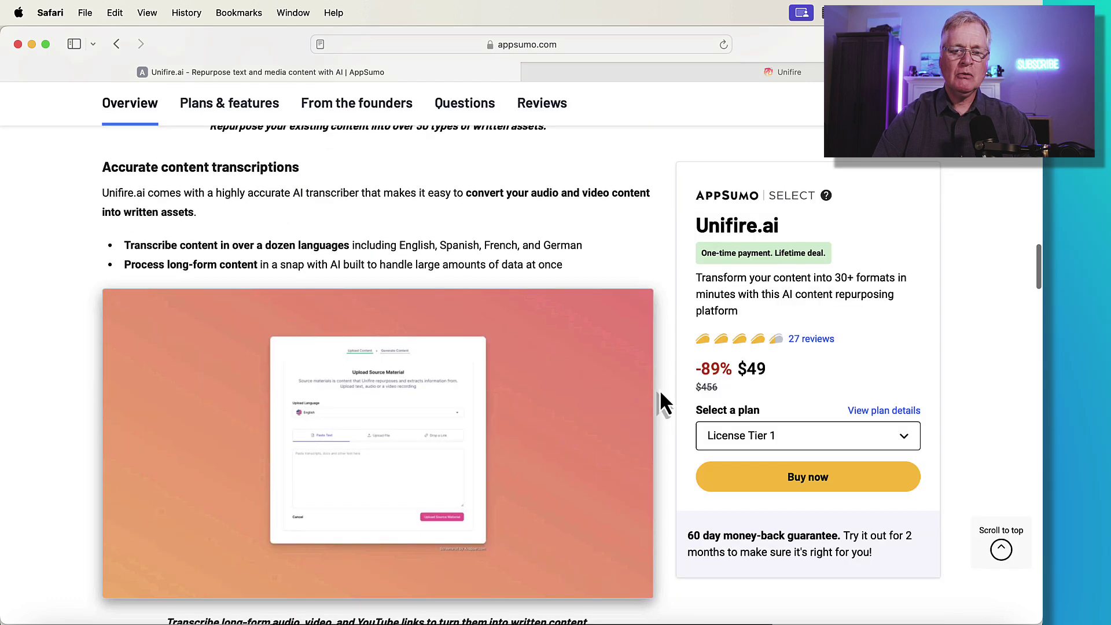
{"action": "scroll", "coordinate": [660, 390], "scroll_direction": "up", "scroll_amount": 10}
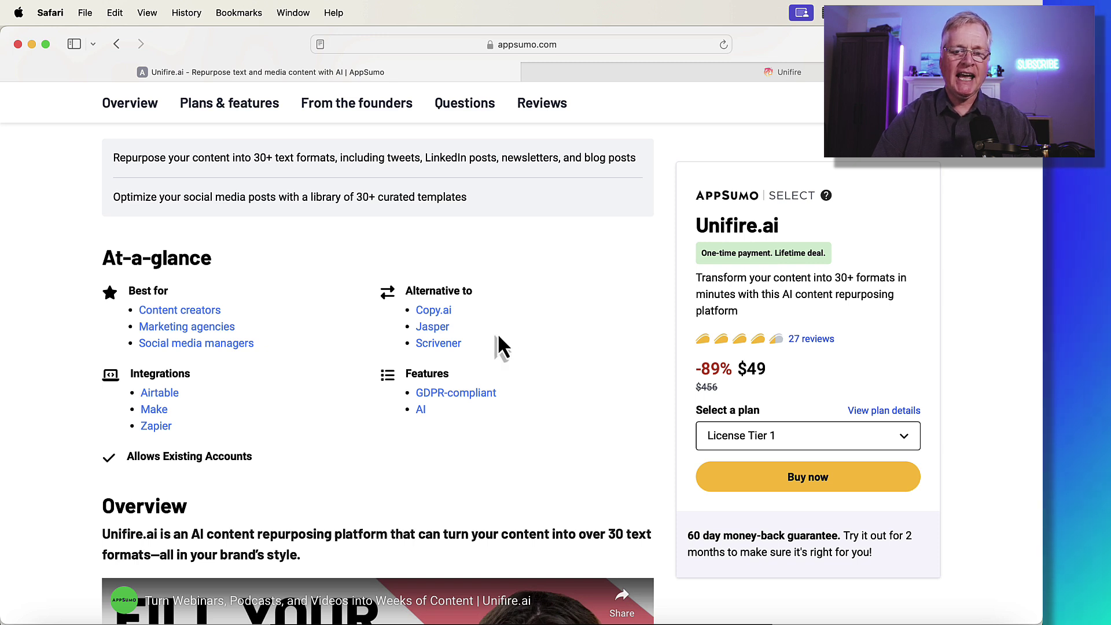
{"action": "scroll", "coordinate": [533, 382], "scroll_direction": "down", "scroll_amount": 1}
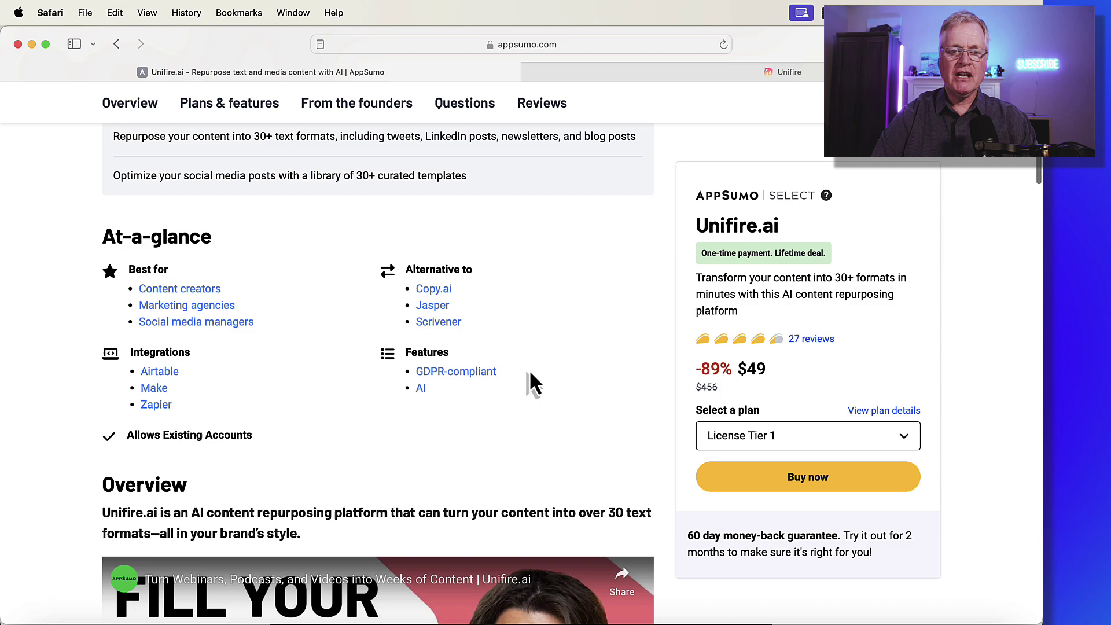
{"action": "scroll", "coordinate": [533, 382], "scroll_direction": "down", "scroll_amount": 2}
{"action": "scroll", "coordinate": [532, 382], "scroll_direction": "down", "scroll_amount": 5}
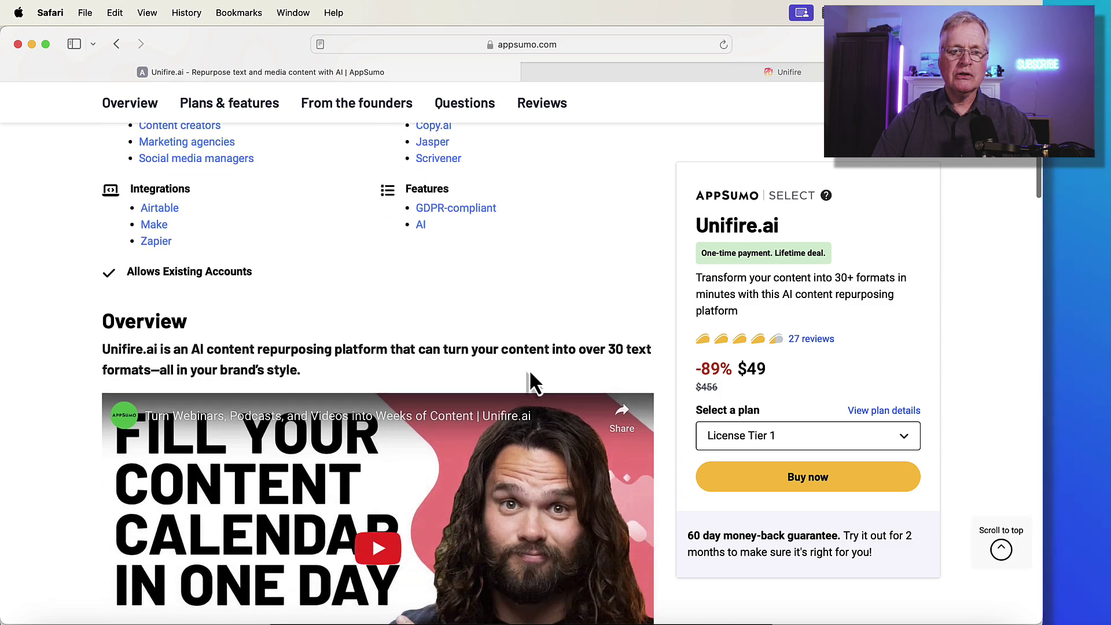
{"action": "scroll", "coordinate": [530, 373], "scroll_direction": "down", "scroll_amount": 20}
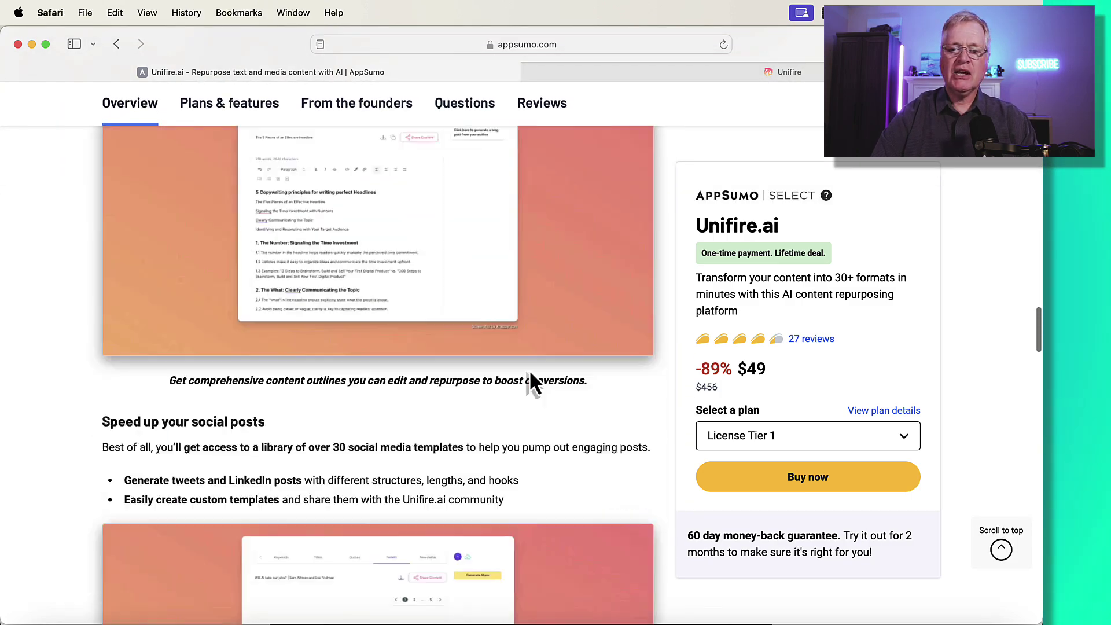
{"action": "scroll", "coordinate": [530, 380], "scroll_direction": "down", "scroll_amount": 20}
{"action": "scroll", "coordinate": [531, 379], "scroll_direction": "up", "scroll_amount": 5}
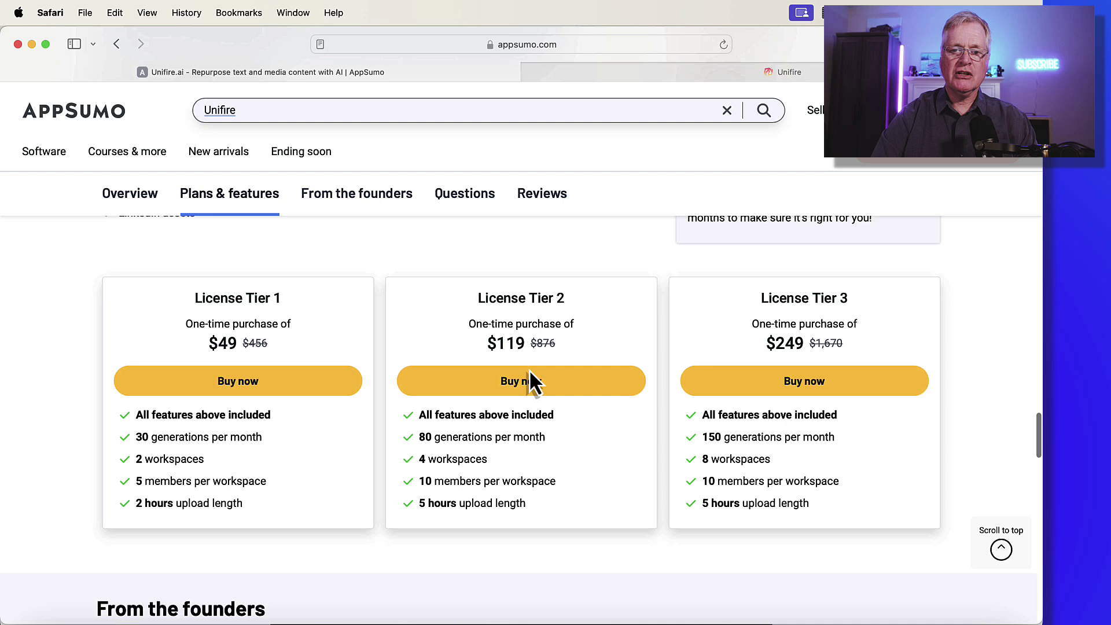
{"action": "scroll", "coordinate": [530, 370], "scroll_direction": "up", "scroll_amount": 2}
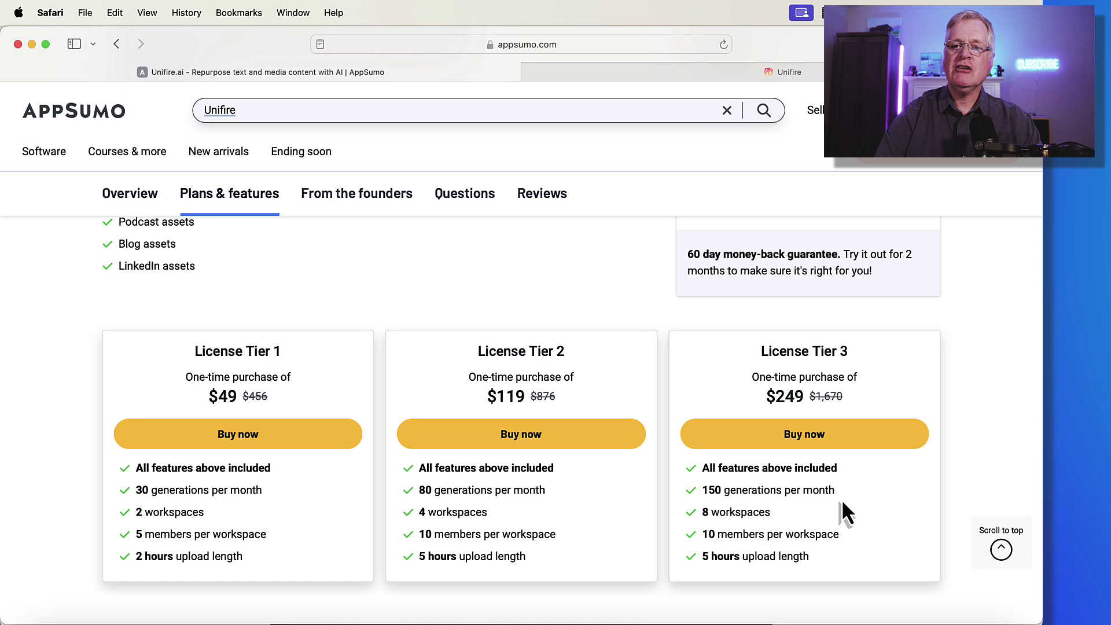
- Switch to the Unifire app and look through My Project, the YouTube channel project and the new-project form
{"action": "left_click", "coordinate": [903, 110]}
{"action": "key", "text": "ctrl+Tab"}
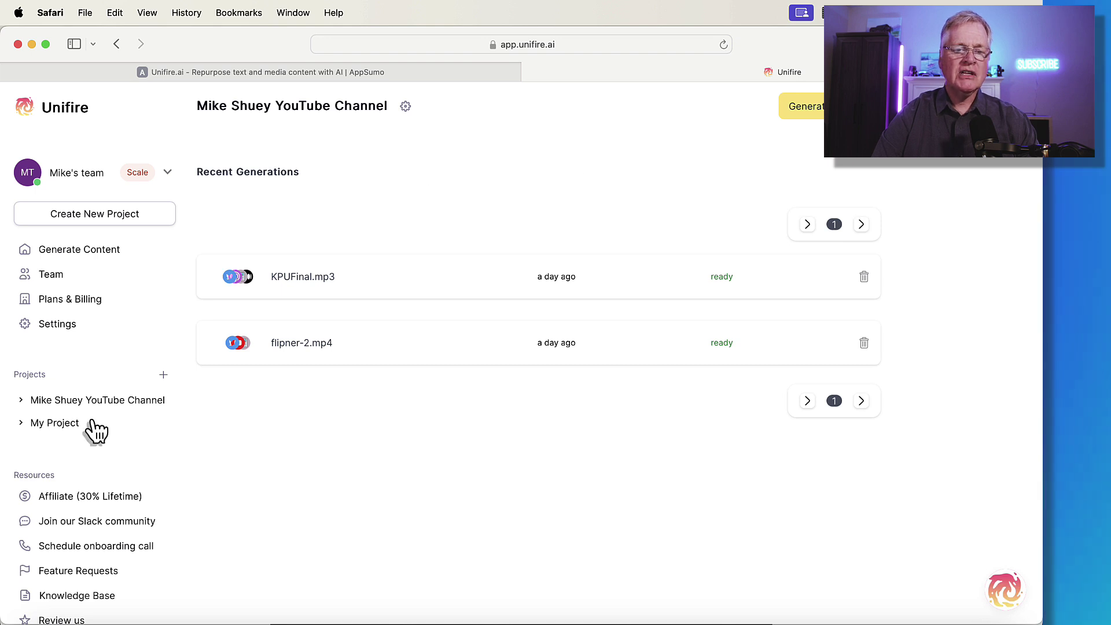
{"action": "left_click", "coordinate": [67, 425]}
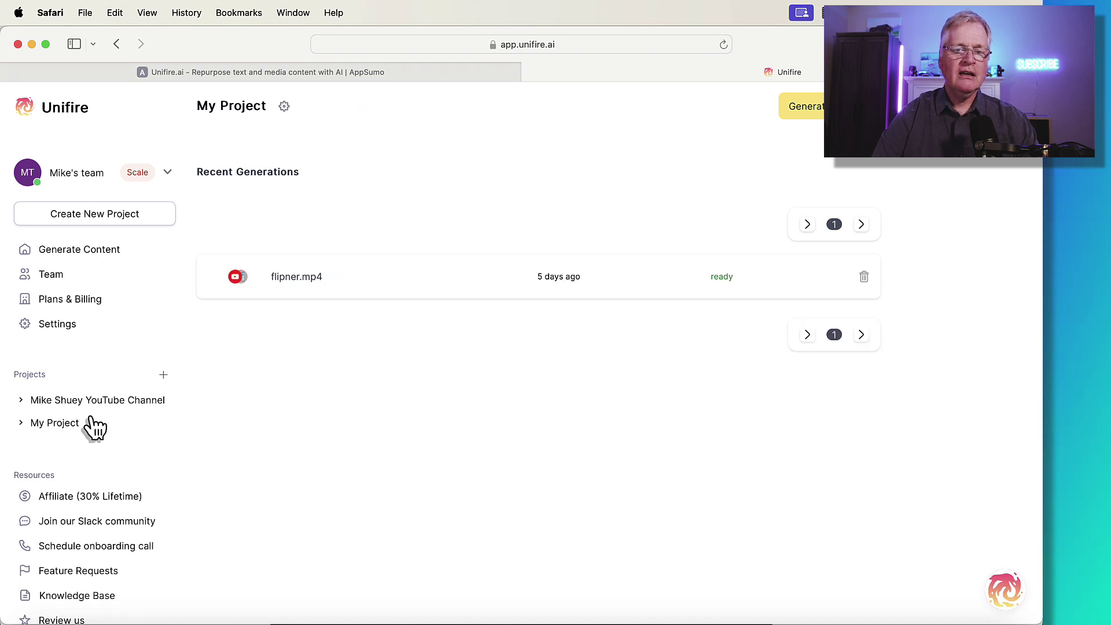
{"action": "left_click", "coordinate": [137, 404]}
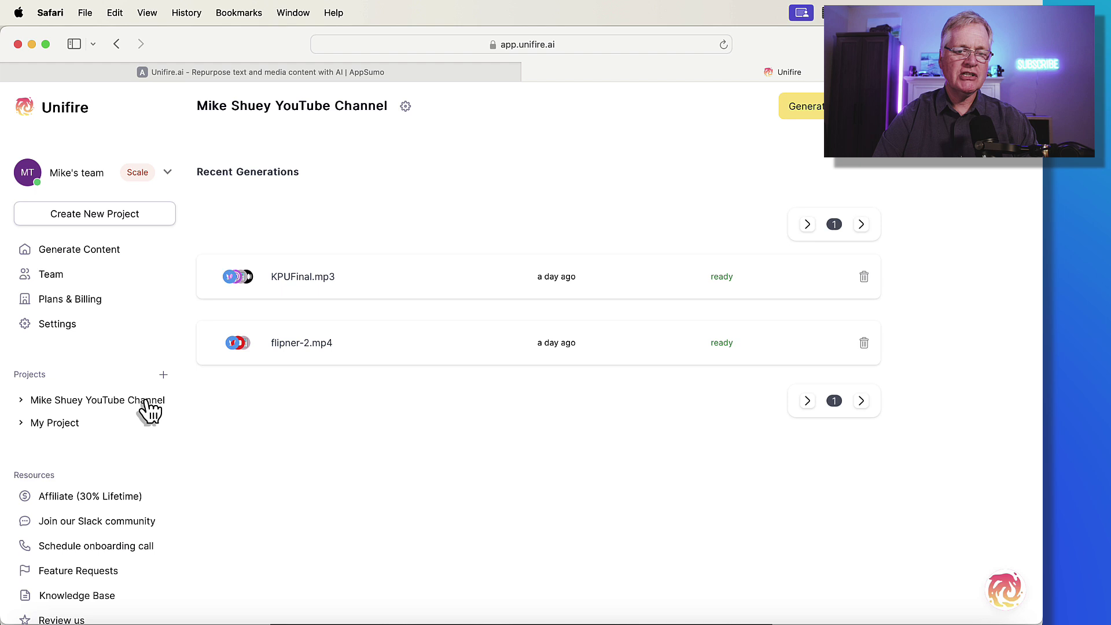
{"action": "left_click", "coordinate": [164, 375]}
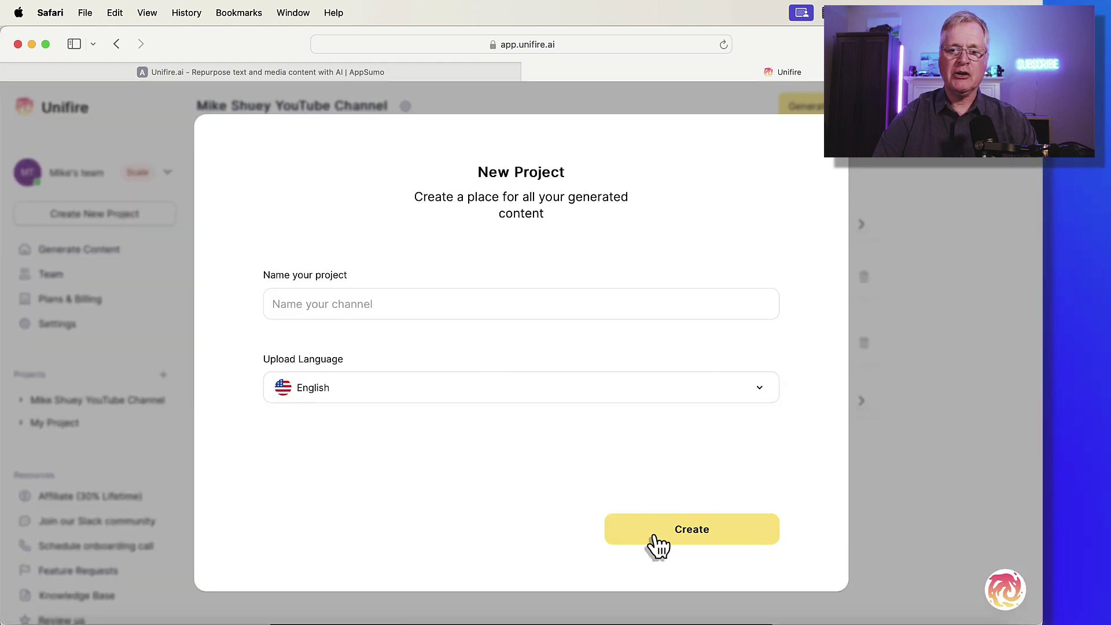
{"action": "left_click", "coordinate": [178, 480]}
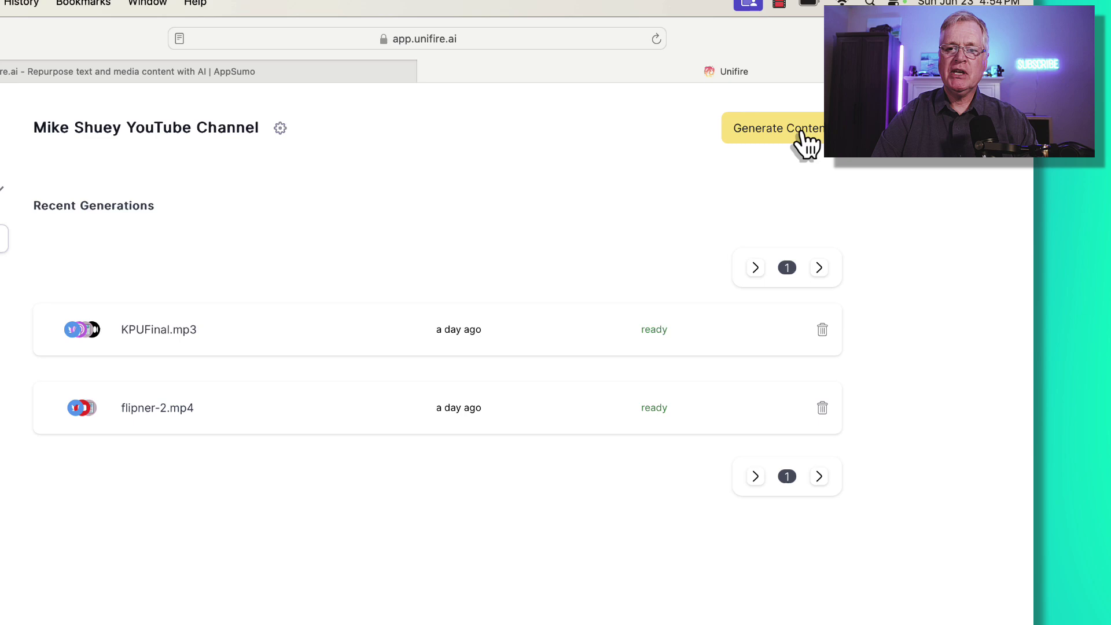
- Start a content generation in the YouTube channel project and browse the asset types of each category from Podcast to Education
{"action": "left_click", "coordinate": [682, 156]}
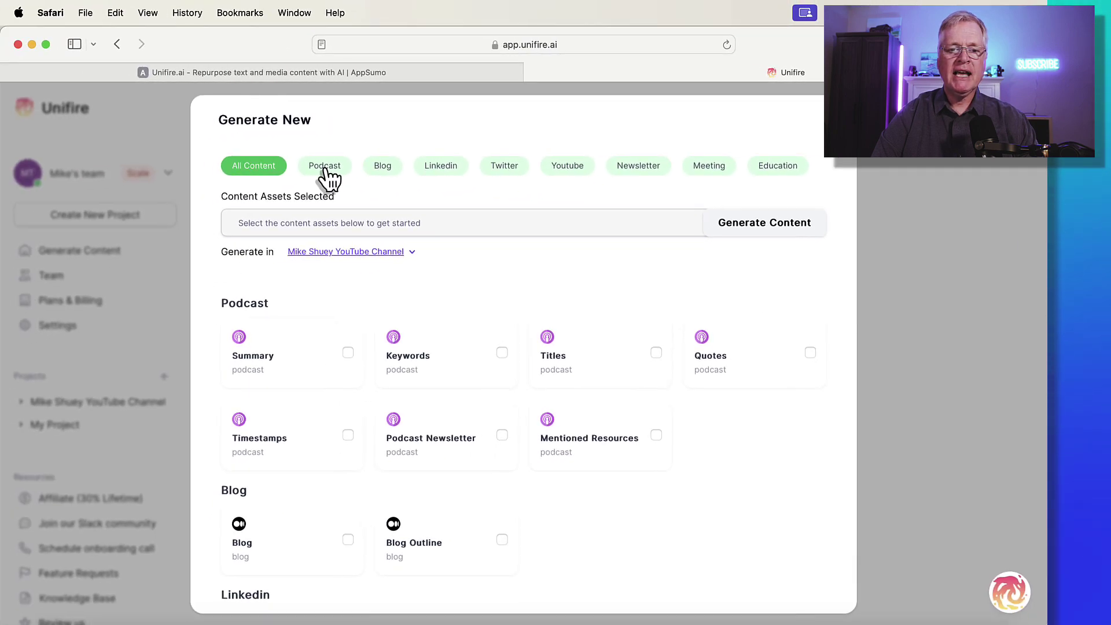
{"action": "left_click", "coordinate": [325, 167]}
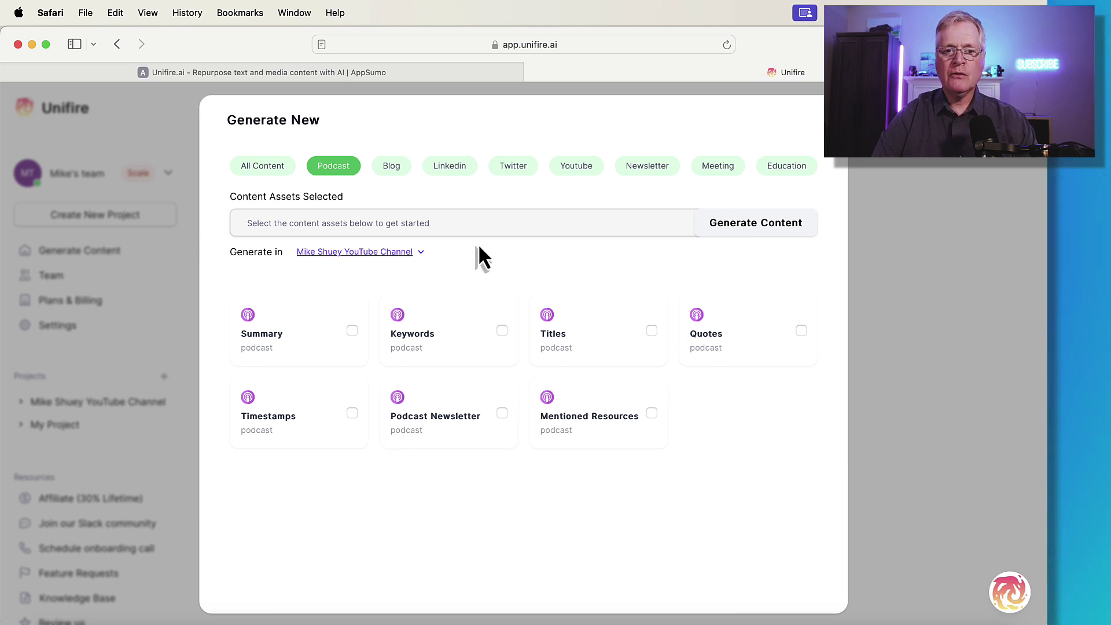
{"action": "left_click", "coordinate": [392, 169]}
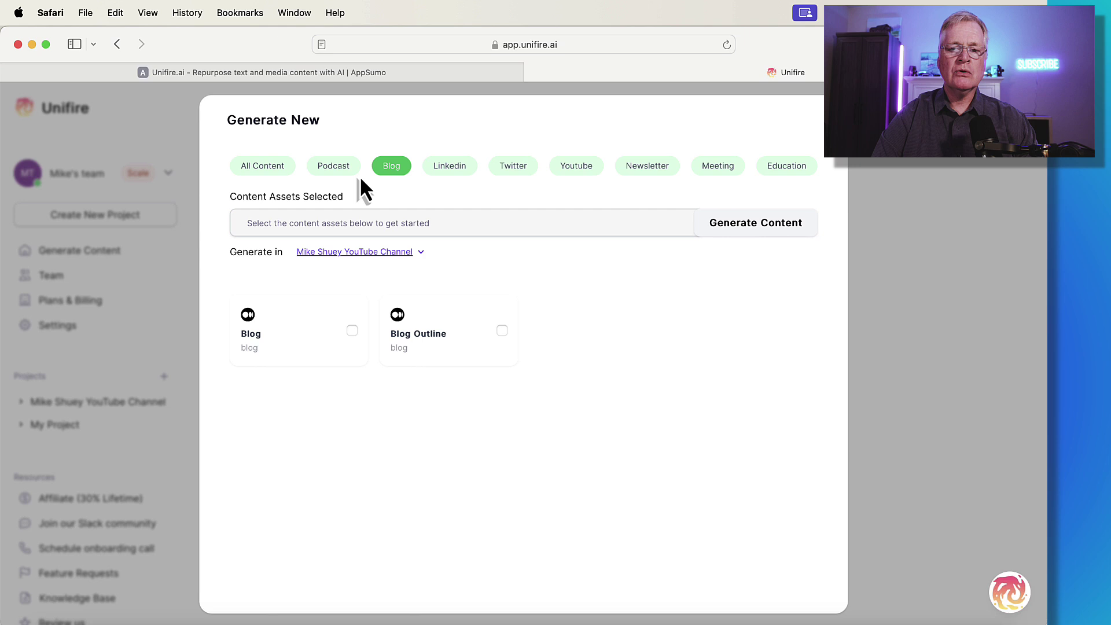
{"action": "left_click", "coordinate": [455, 170]}
{"action": "left_click", "coordinate": [520, 170]}
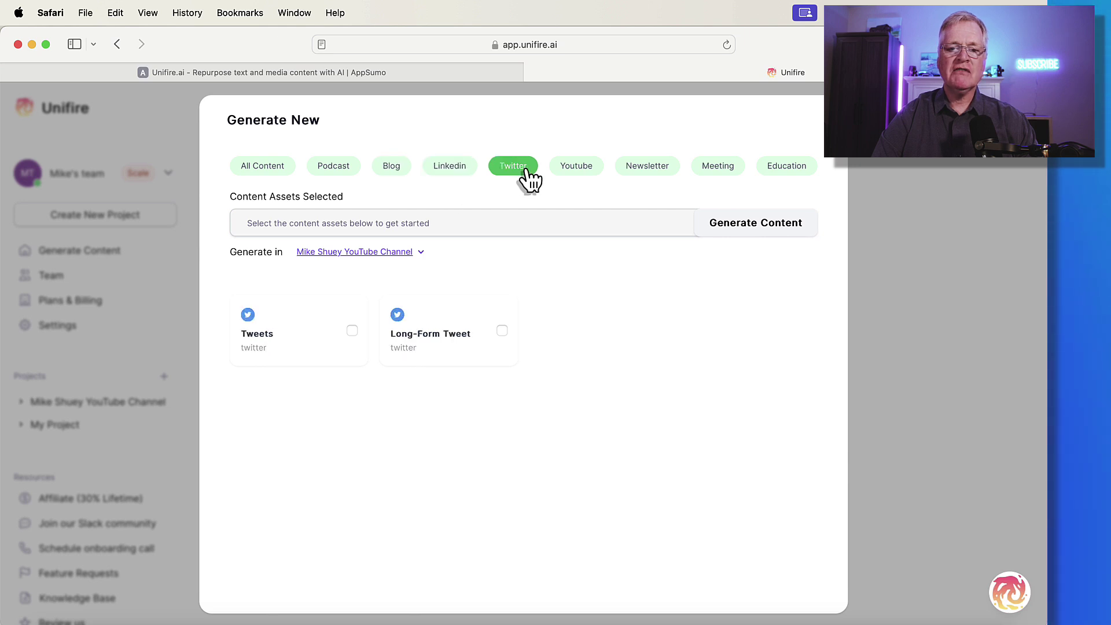
{"action": "left_click", "coordinate": [576, 169]}
{"action": "left_click", "coordinate": [654, 169]}
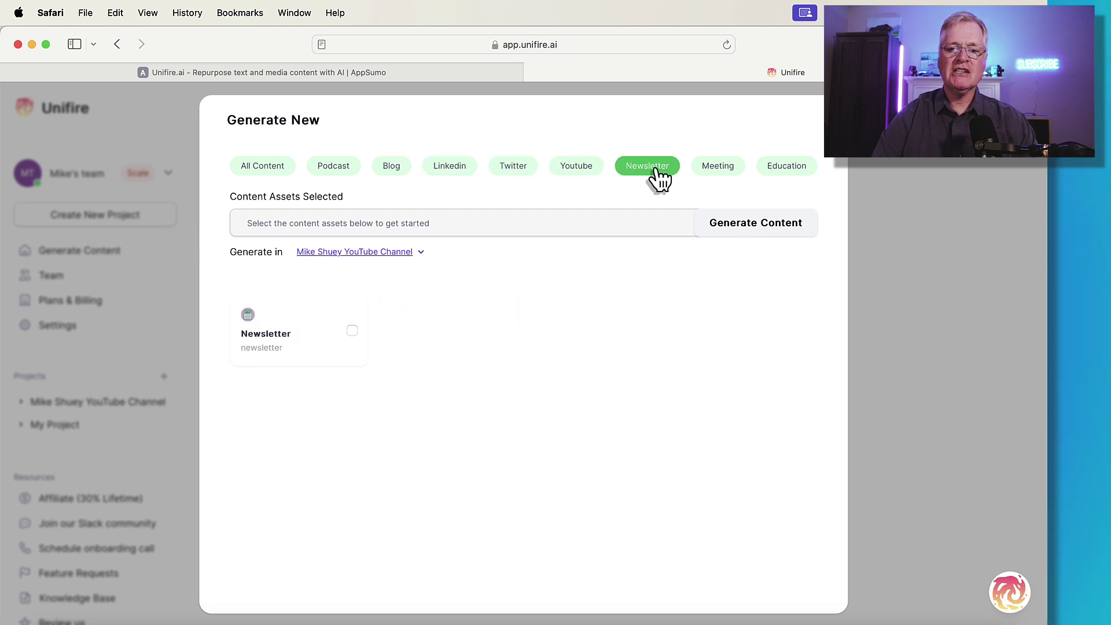
{"action": "left_click", "coordinate": [730, 173]}
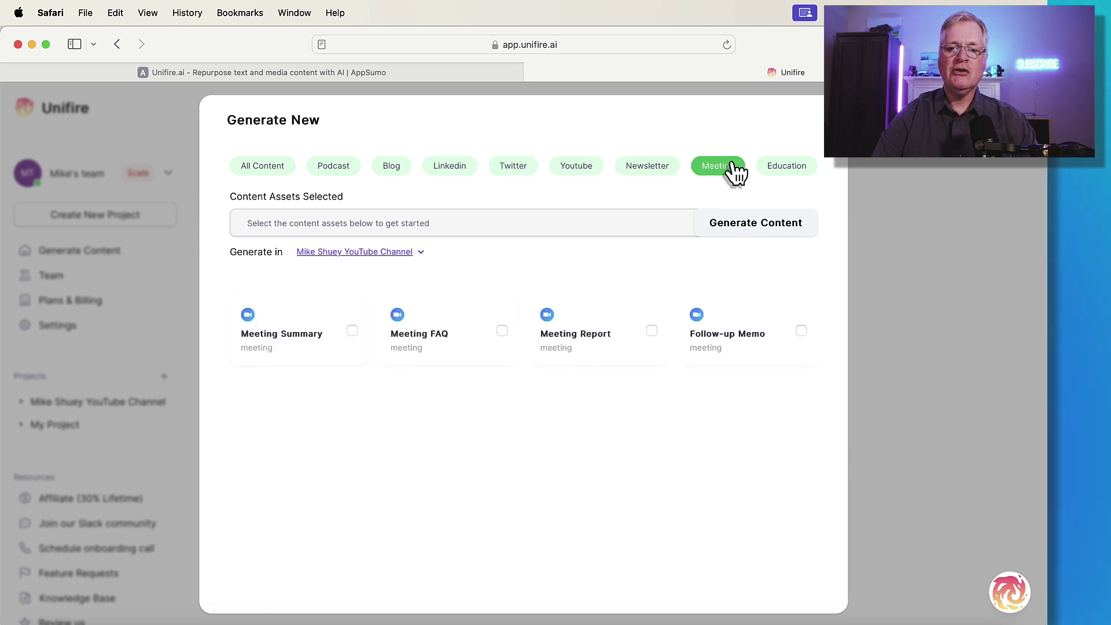
{"action": "left_click", "coordinate": [777, 174]}
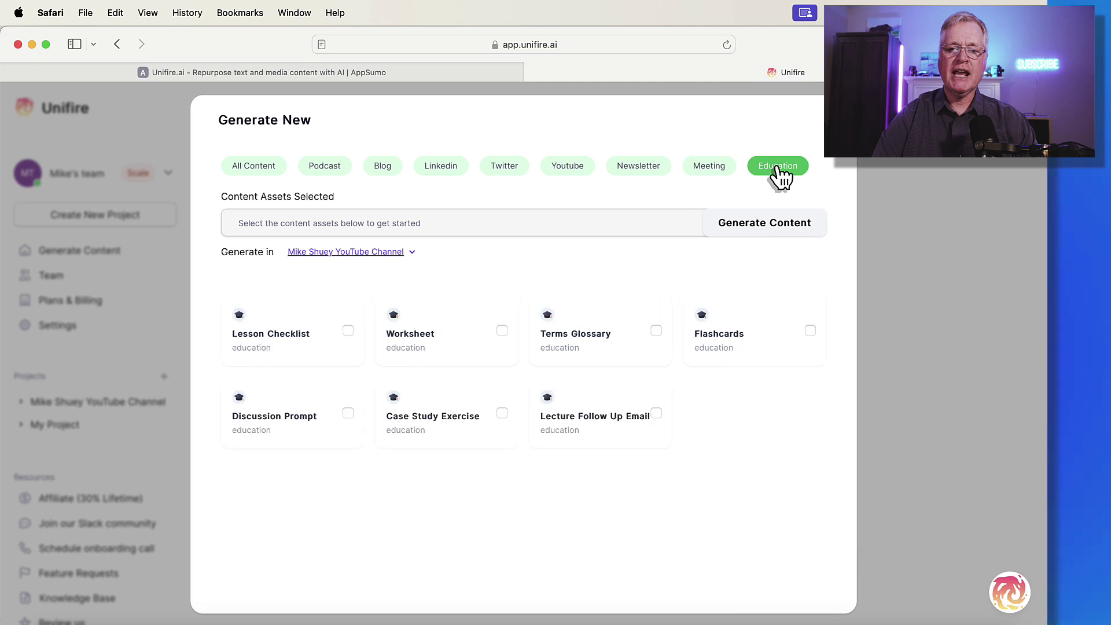
{"action": "left_click", "coordinate": [256, 168]}
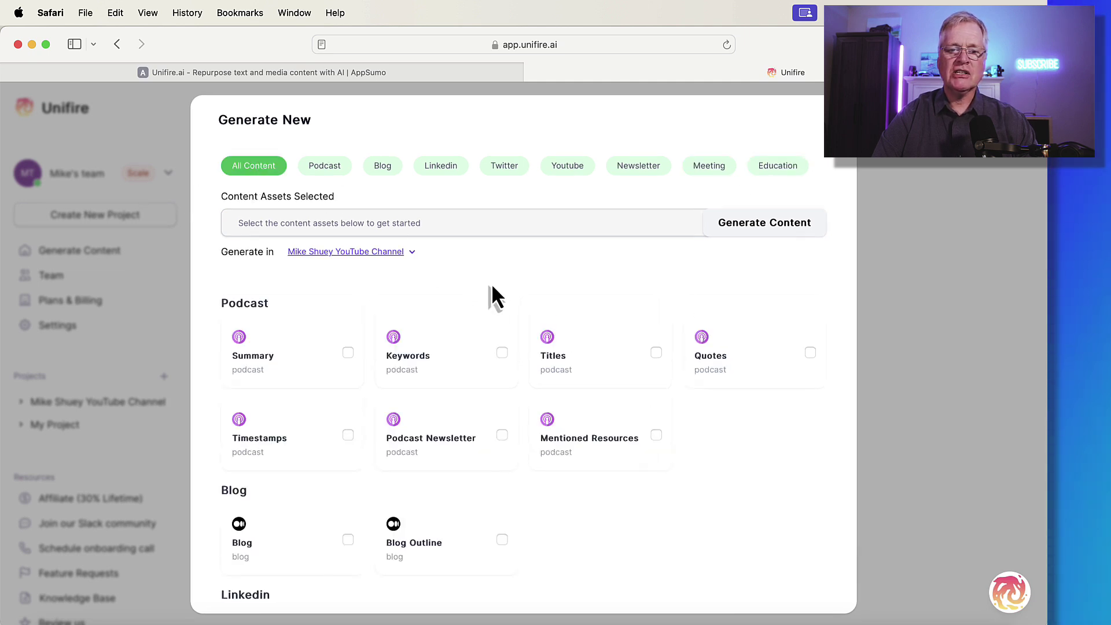
- Select the Blog asset and the Tweets asset for the new generation
{"action": "scroll", "coordinate": [694, 443], "scroll_direction": "down", "scroll_amount": 10}
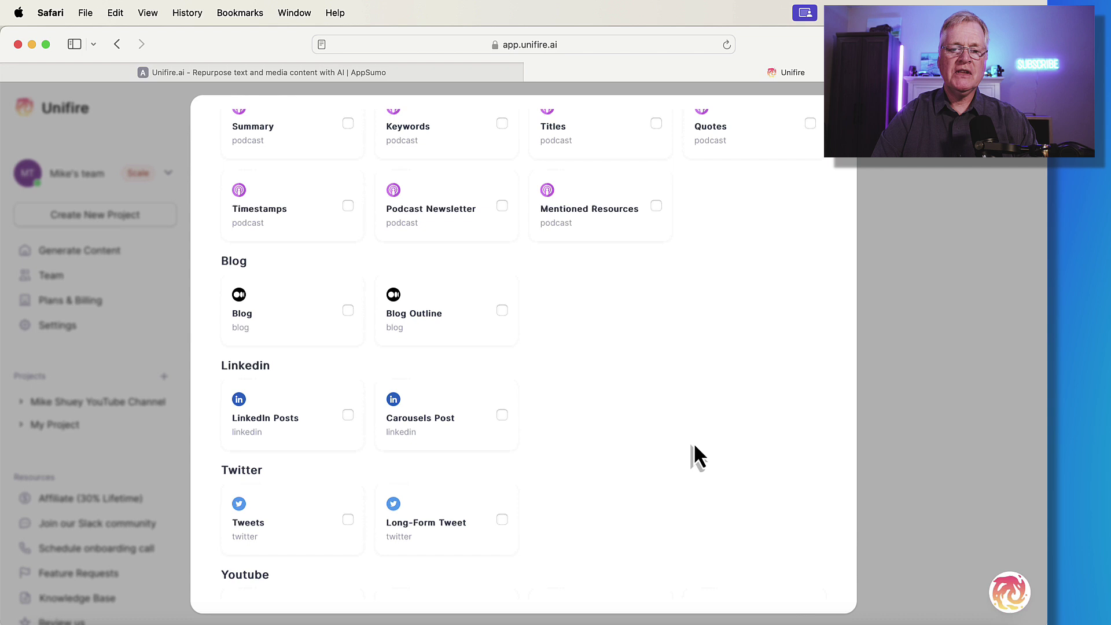
{"action": "scroll", "coordinate": [693, 443], "scroll_direction": "down", "scroll_amount": 1}
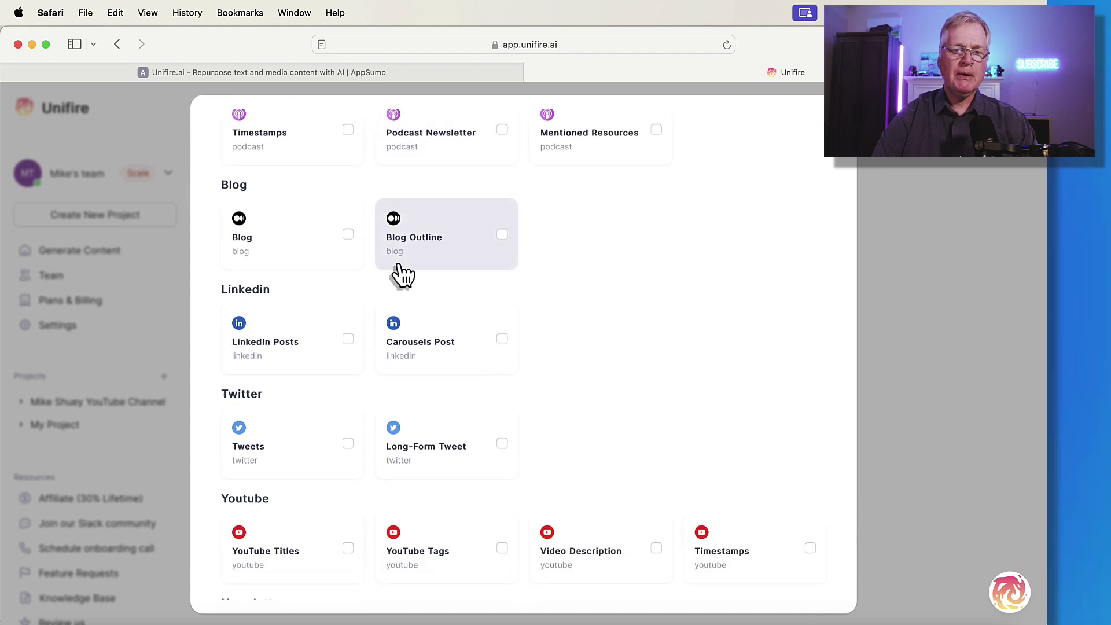
{"action": "left_click", "coordinate": [348, 234]}
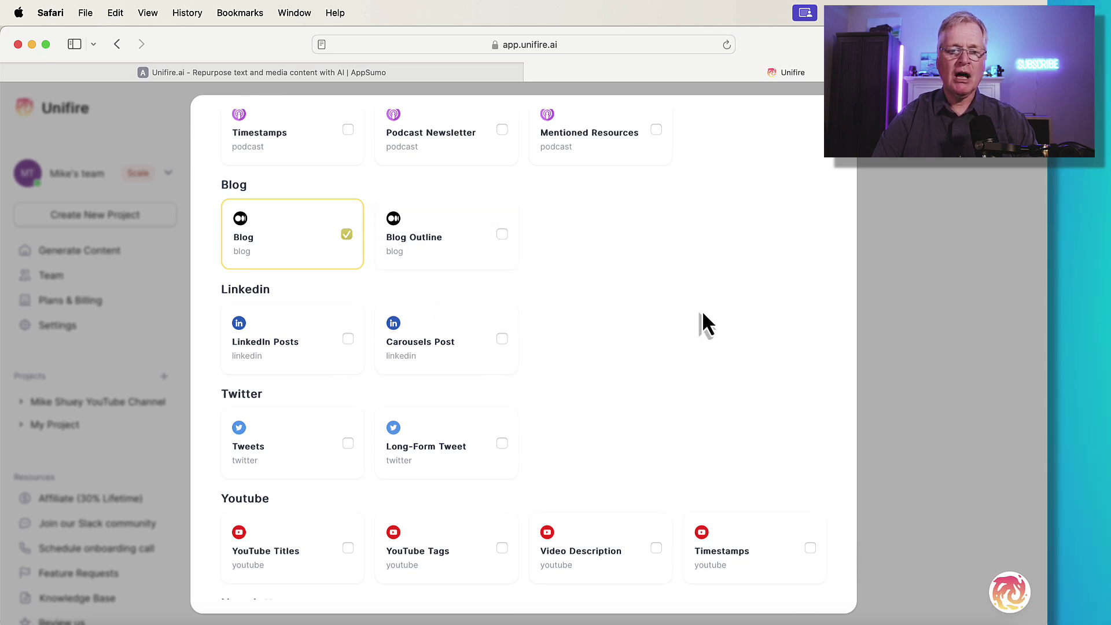
{"action": "scroll", "coordinate": [703, 323], "scroll_direction": "down", "scroll_amount": 3}
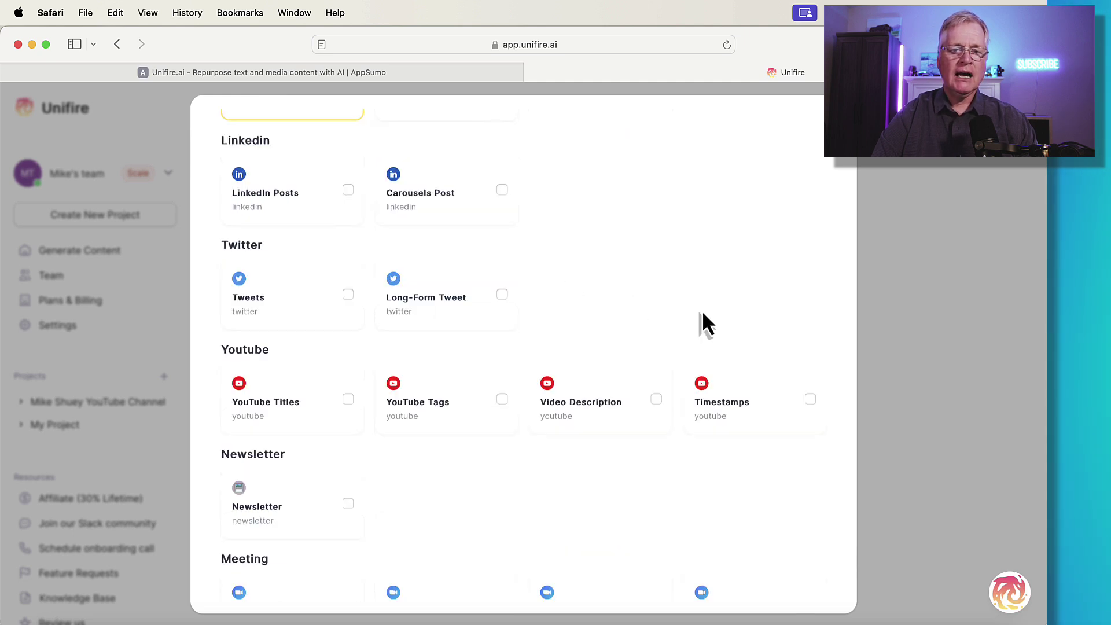
{"action": "left_click", "coordinate": [347, 298]}
- Add the YouTube Titles, Video Description, YouTube Timestamps and Newsletter assets to the selection
{"action": "scroll", "coordinate": [394, 376], "scroll_direction": "down", "scroll_amount": 2}
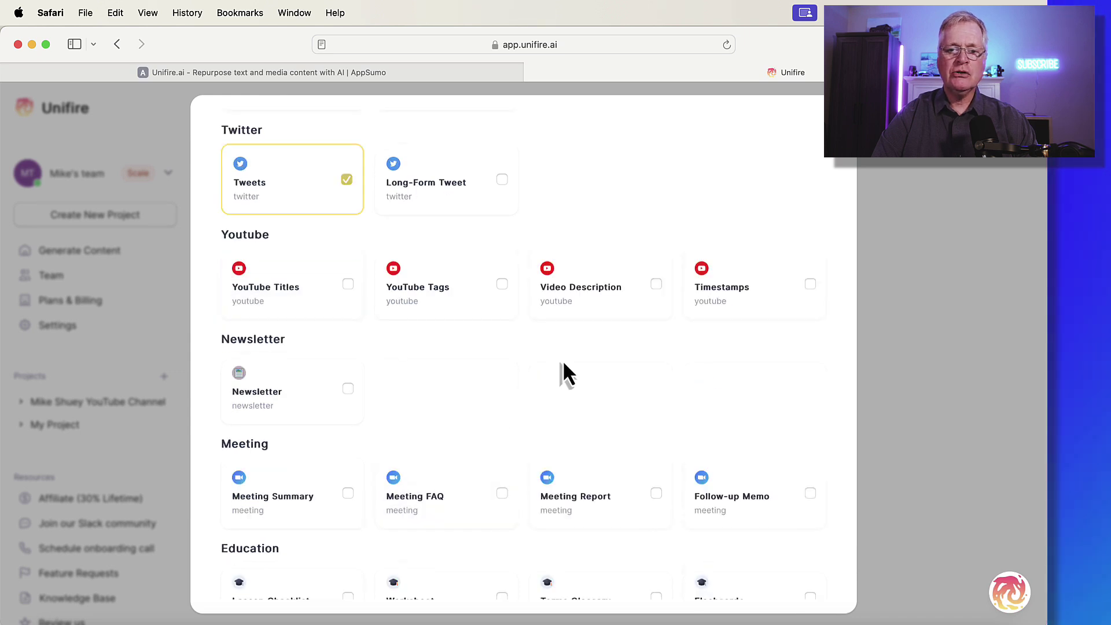
{"action": "left_click", "coordinate": [348, 285]}
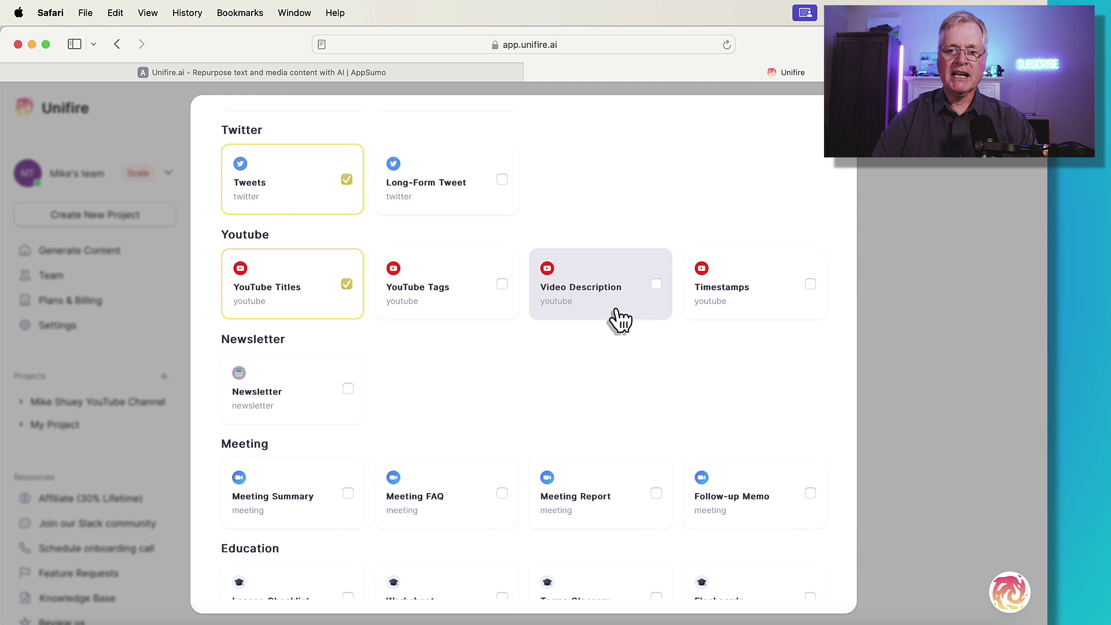
{"action": "left_click", "coordinate": [658, 284]}
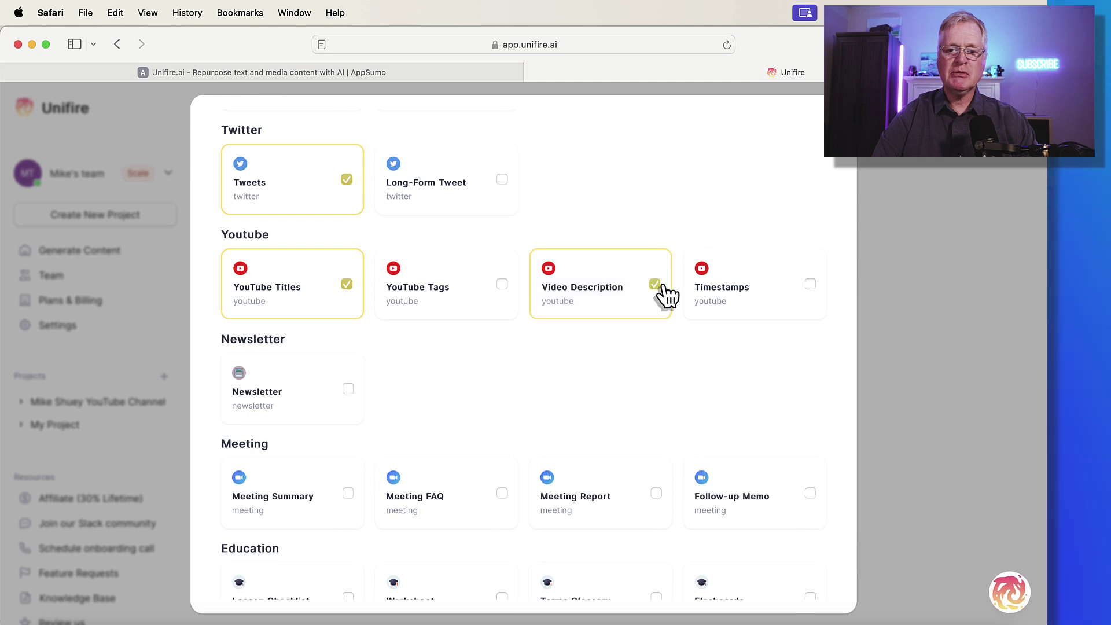
{"action": "left_click", "coordinate": [811, 285]}
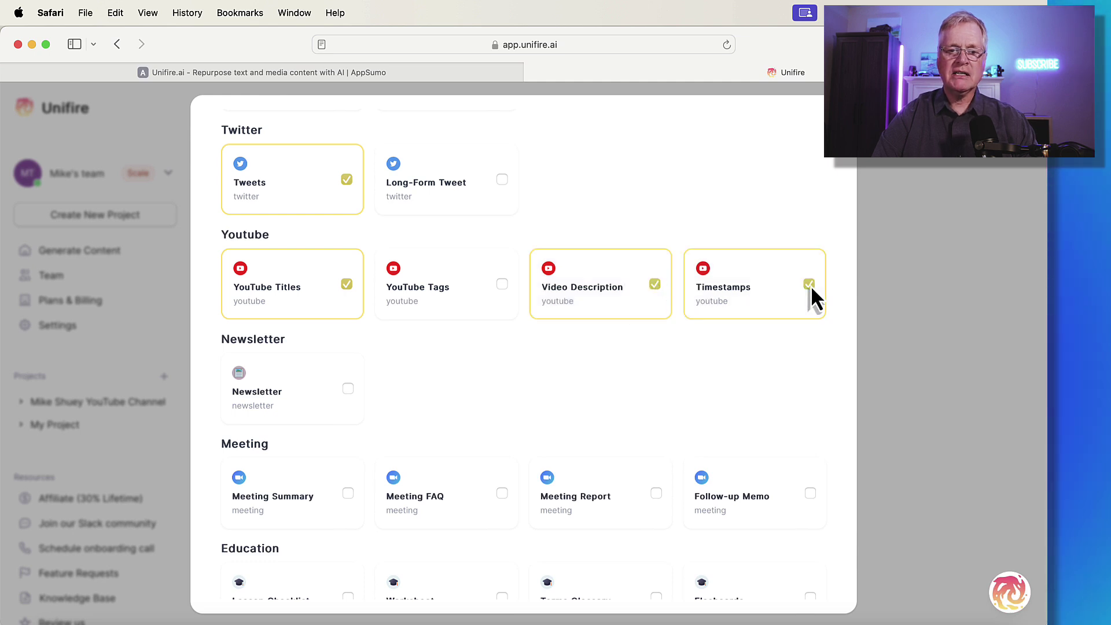
{"action": "scroll", "coordinate": [591, 378], "scroll_direction": "down", "scroll_amount": 2}
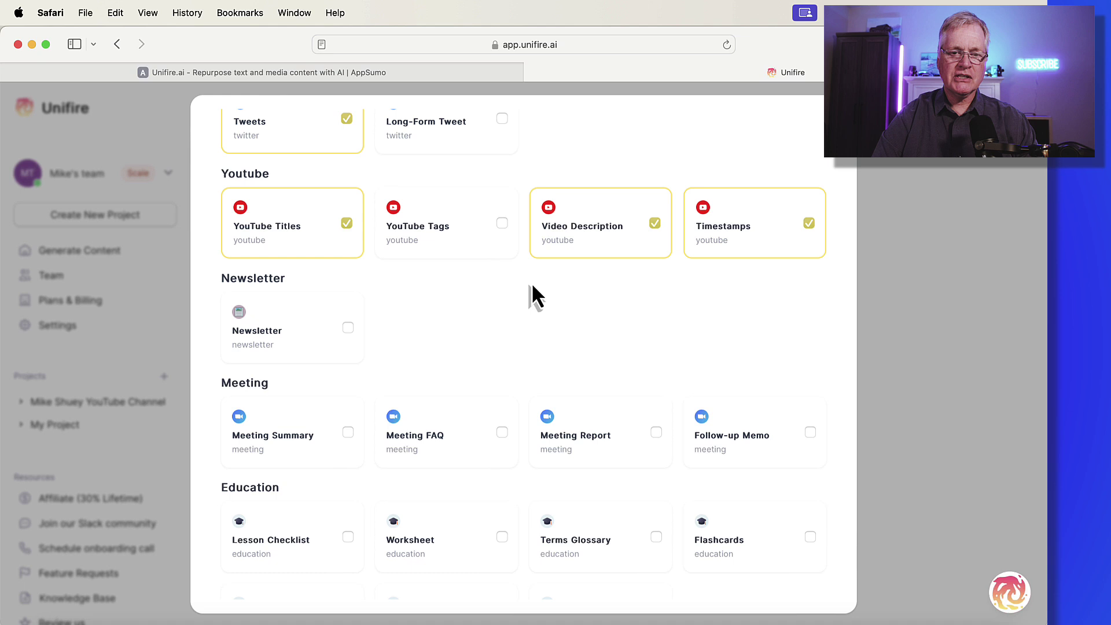
{"action": "left_click", "coordinate": [348, 327]}
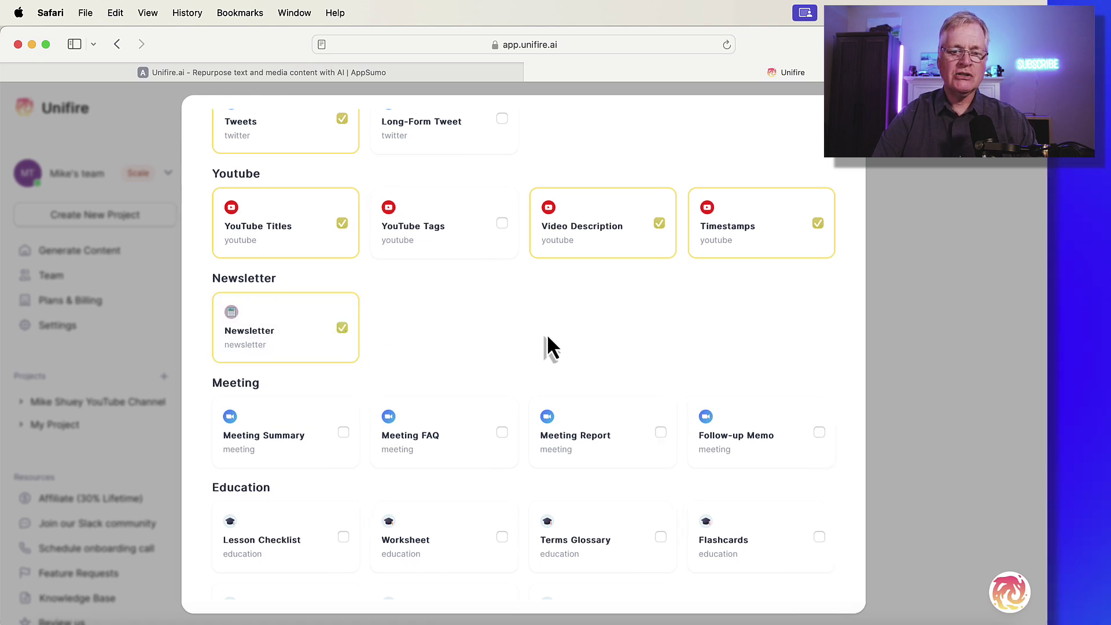
- Review the remaining Meeting and Education asset types, then start the content generation with the selected assets in the YouTube channel project
{"action": "scroll", "coordinate": [547, 337], "scroll_direction": "down", "scroll_amount": 3}
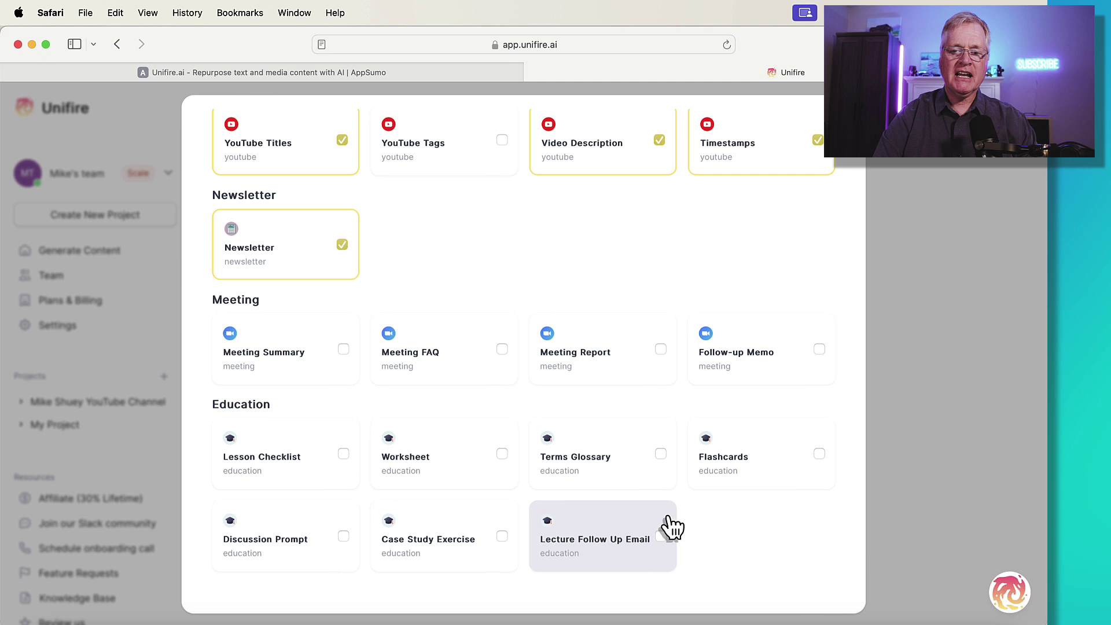
{"action": "scroll", "coordinate": [672, 527], "scroll_direction": "up", "scroll_amount": 5}
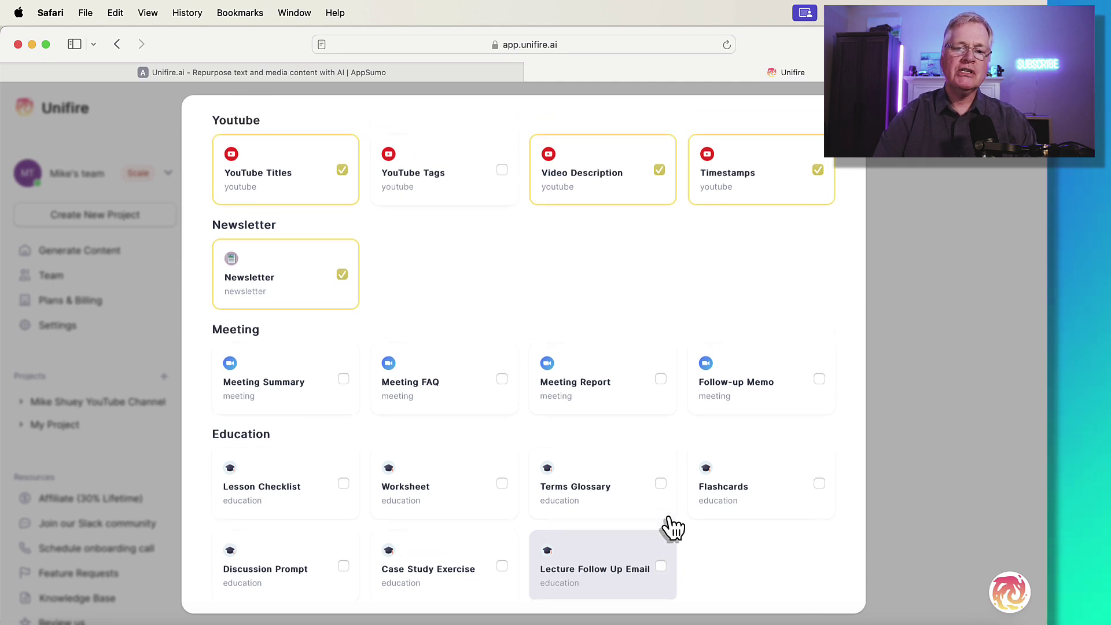
{"action": "scroll", "coordinate": [672, 527], "scroll_direction": "up", "scroll_amount": 2}
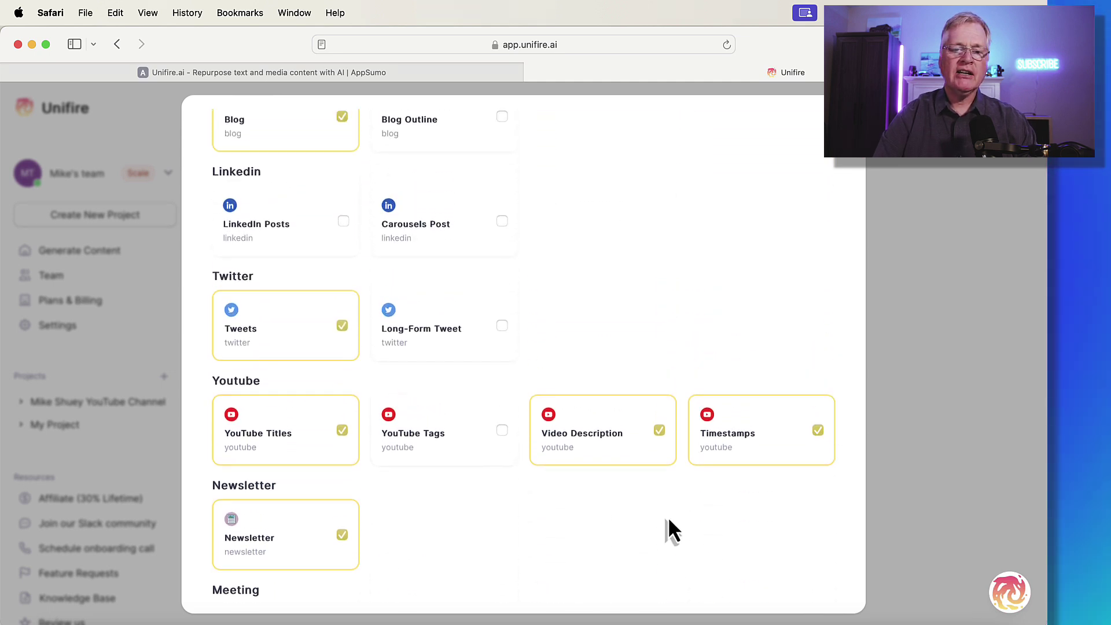
{"action": "scroll", "coordinate": [670, 528], "scroll_direction": "up", "scroll_amount": 2}
{"action": "scroll", "coordinate": [669, 522], "scroll_direction": "up", "scroll_amount": 7}
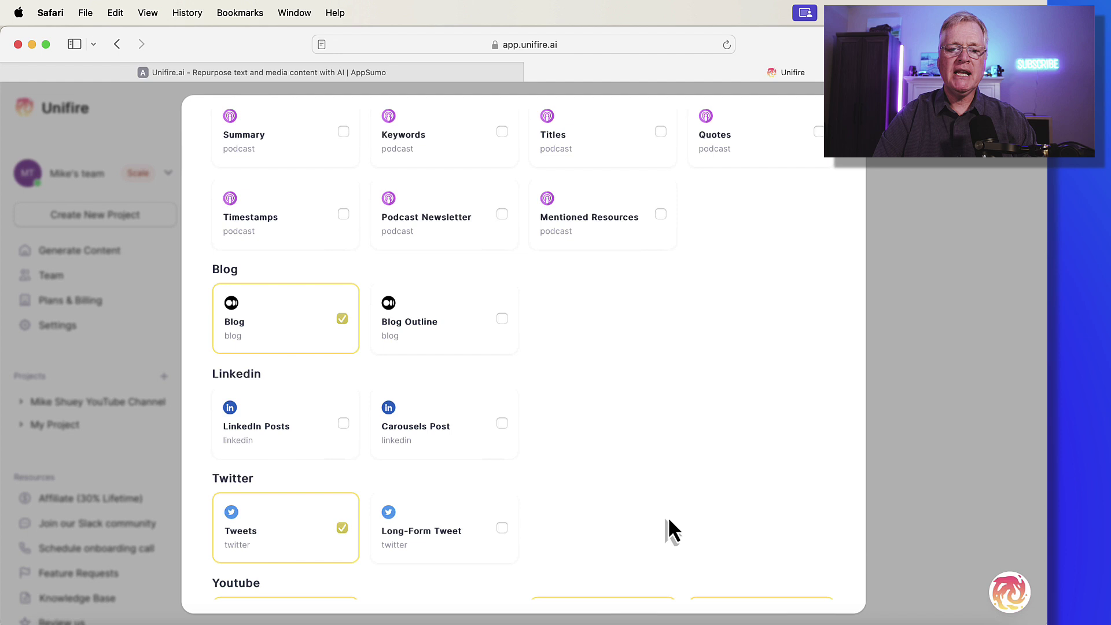
{"action": "scroll", "coordinate": [668, 516], "scroll_direction": "down", "scroll_amount": 1}
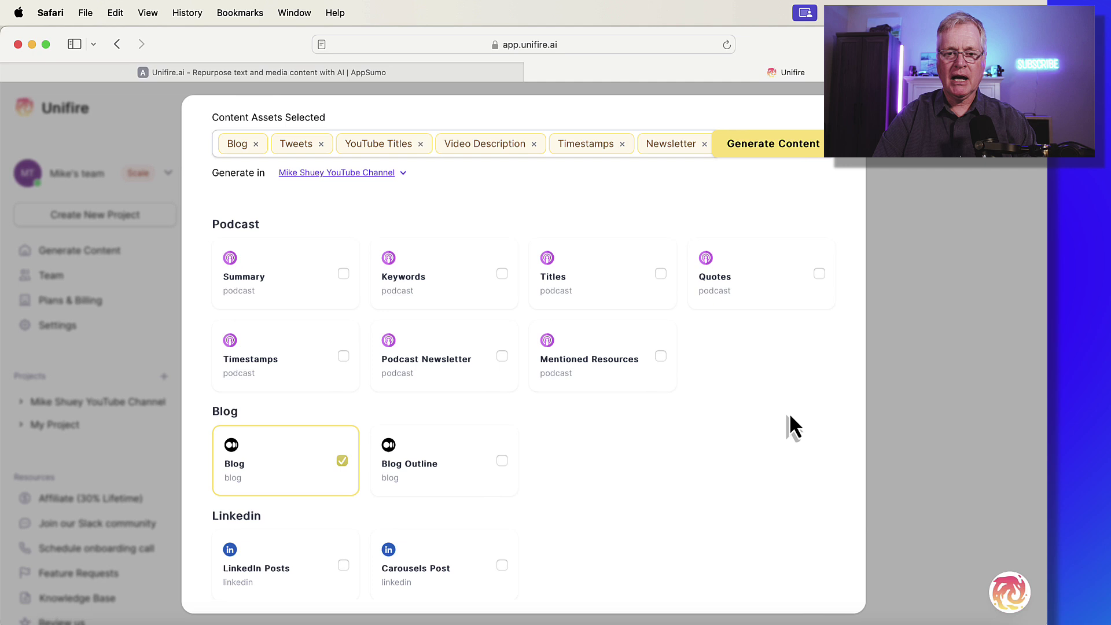
{"action": "left_click", "coordinate": [776, 149]}
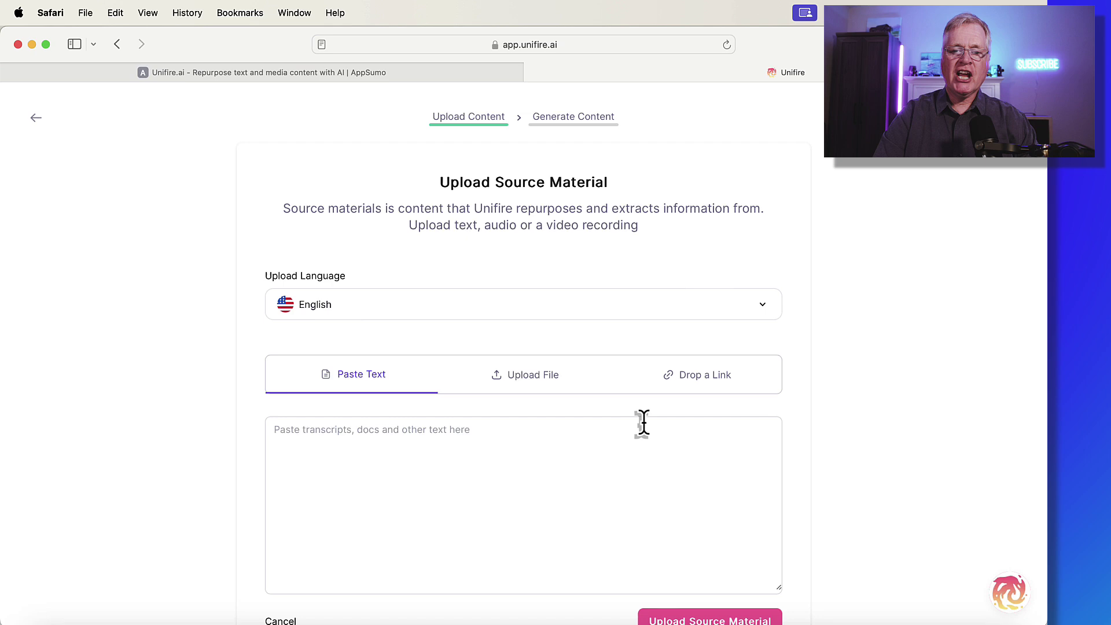
- Upload the video file introhookbrief.mp4 from the Desktop as the source material, keeping English as the upload language
{"action": "left_click", "coordinate": [547, 377]}
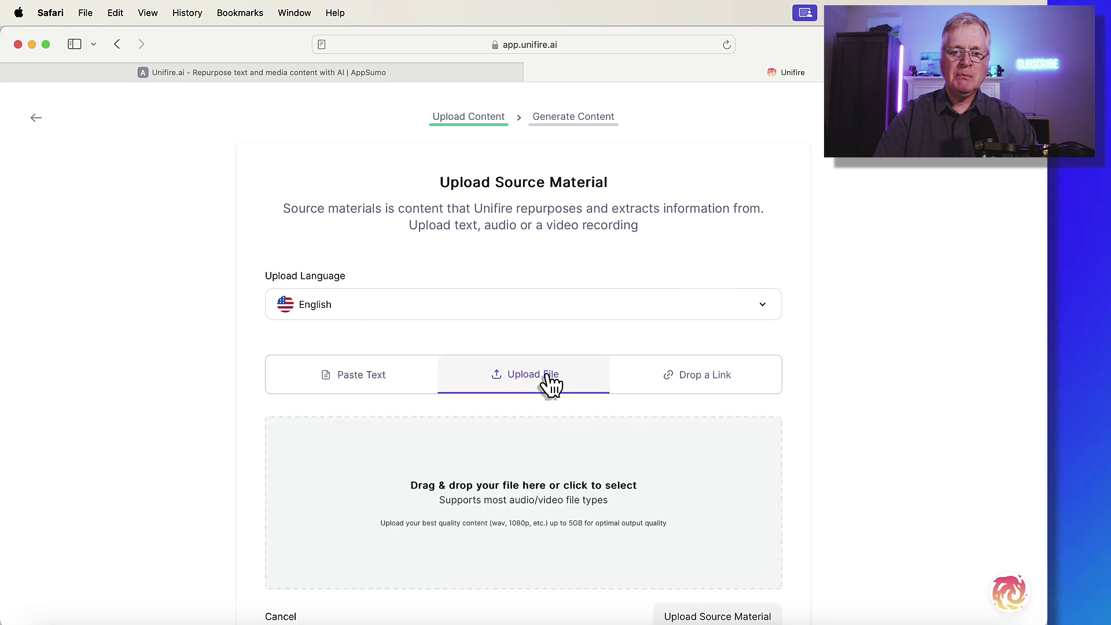
{"action": "left_click", "coordinate": [521, 513]}
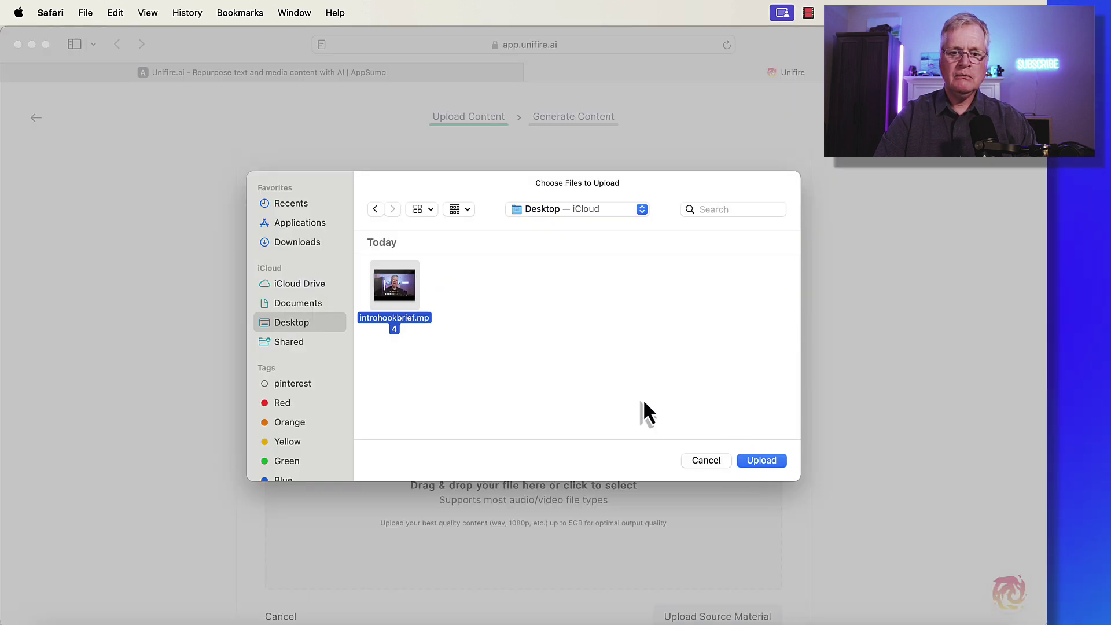
{"action": "left_click", "coordinate": [751, 461]}
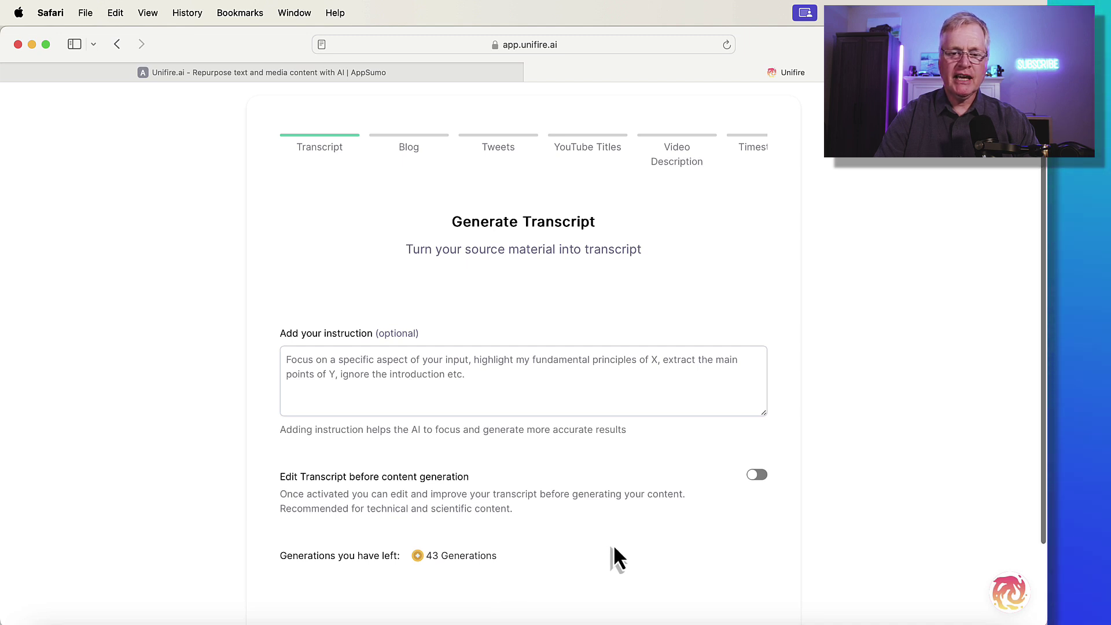
- Generate the transcript and the blog from the uploaded video without adding instructions or enabling transcript editing
{"action": "scroll", "coordinate": [615, 548], "scroll_direction": "down", "scroll_amount": 2}
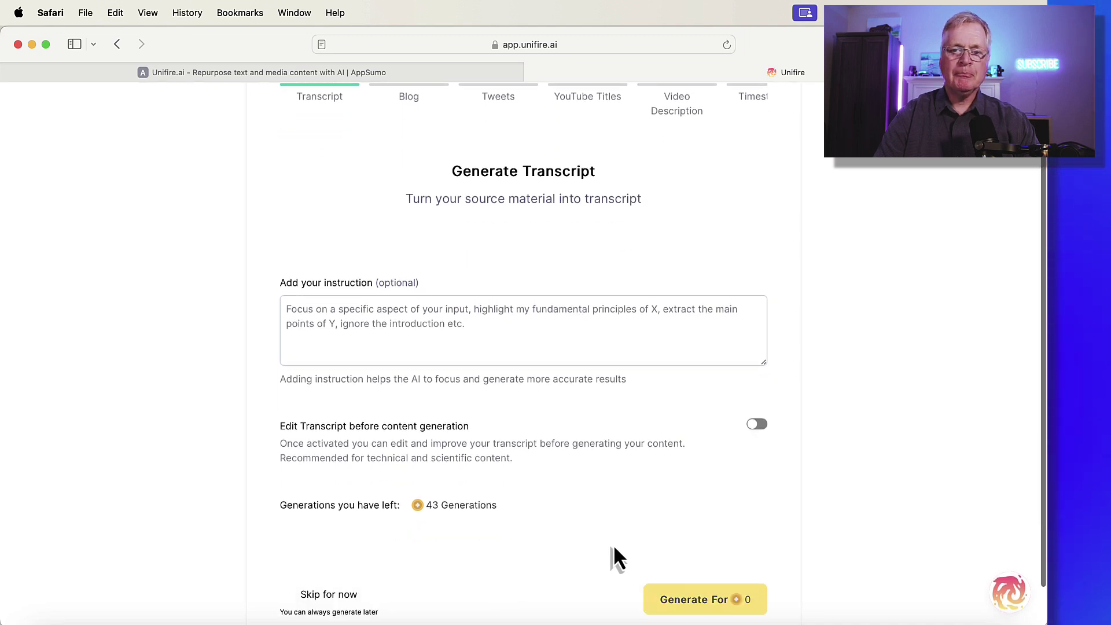
{"action": "scroll", "coordinate": [614, 548], "scroll_direction": "down", "scroll_amount": 2}
{"action": "scroll", "coordinate": [615, 547], "scroll_direction": "up", "scroll_amount": 4}
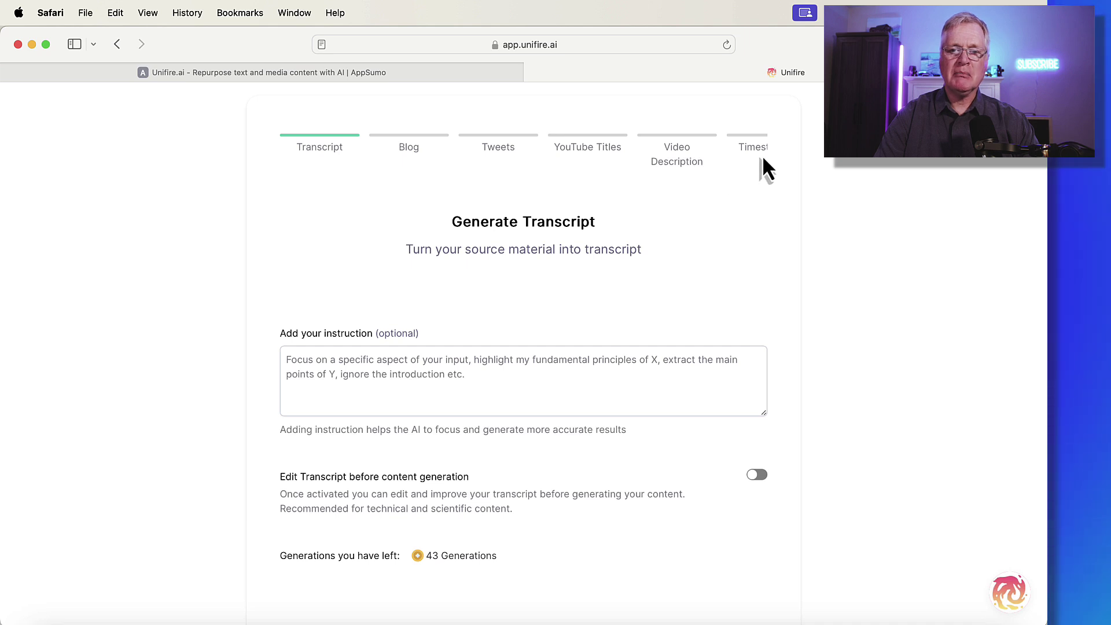
{"action": "scroll", "coordinate": [665, 380], "scroll_direction": "down", "scroll_amount": 4}
{"action": "left_click", "coordinate": [686, 555]}
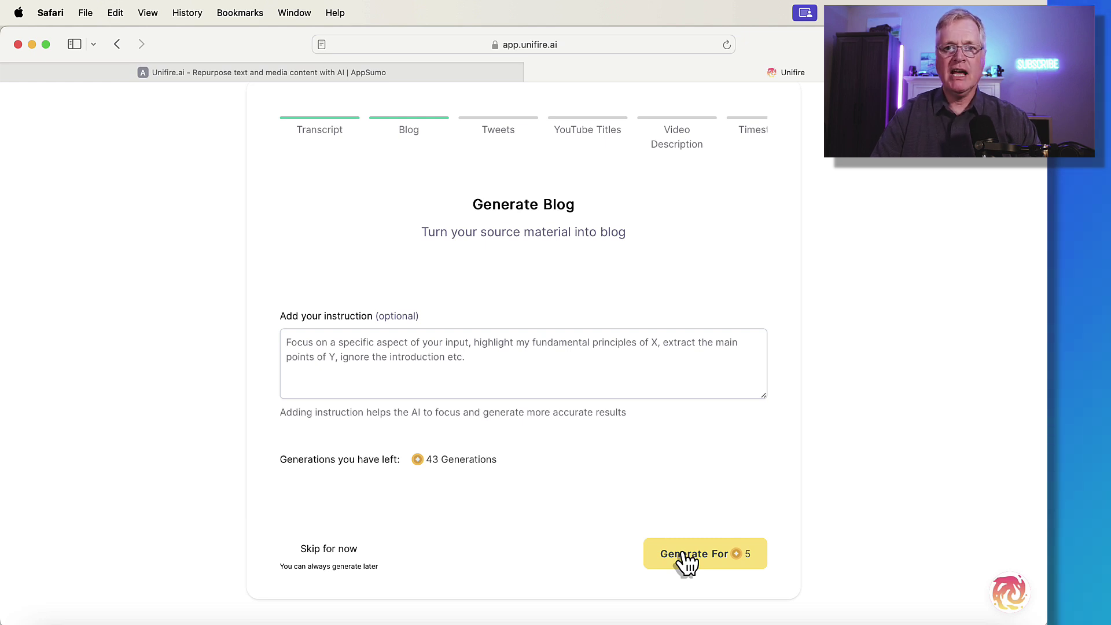
{"action": "left_click", "coordinate": [688, 555]}
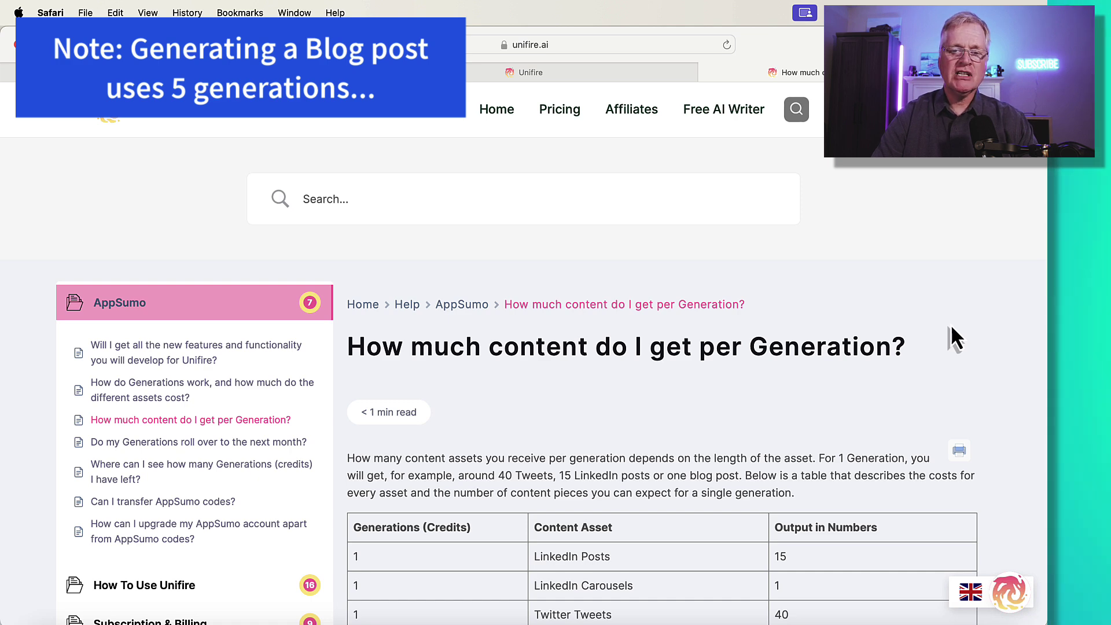
- Examine the help article's table of generation credits and output amounts per content asset, from LinkedIn Posts to Meeting Memo
{"action": "scroll", "coordinate": [951, 328], "scroll_direction": "down", "scroll_amount": 5}
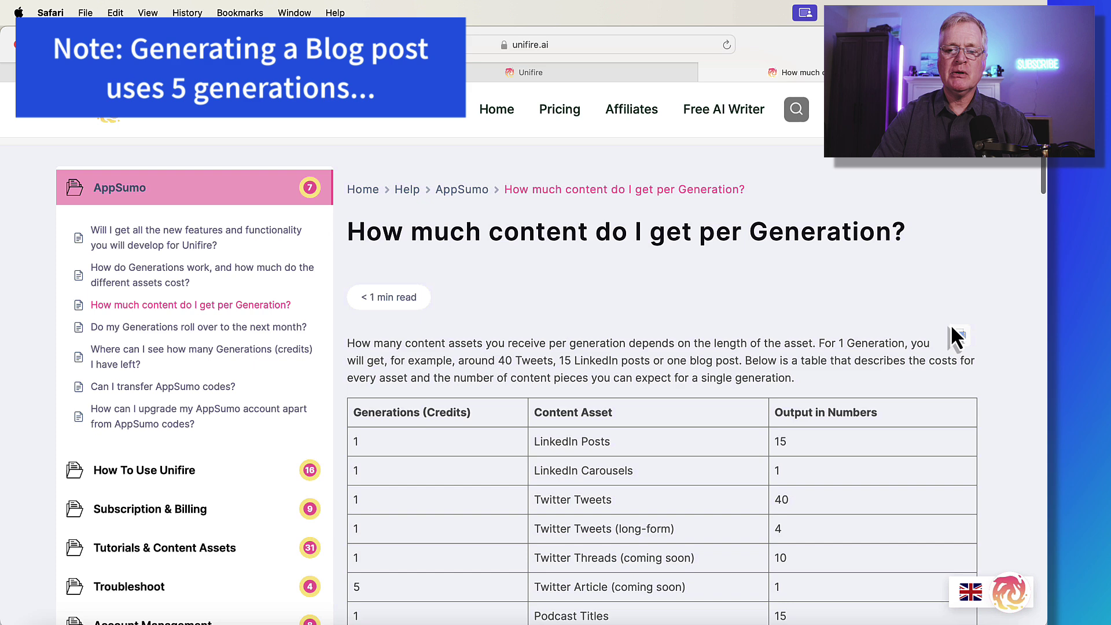
{"action": "scroll", "coordinate": [953, 328], "scroll_direction": "down", "scroll_amount": 1}
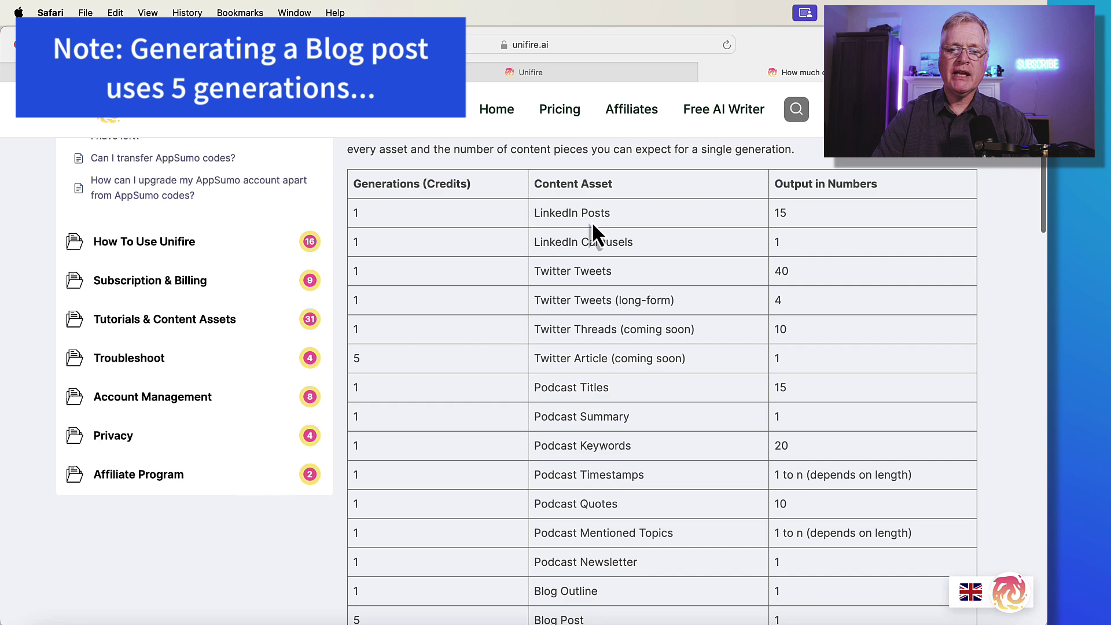
{"action": "scroll", "coordinate": [636, 250], "scroll_direction": "down", "scroll_amount": 1}
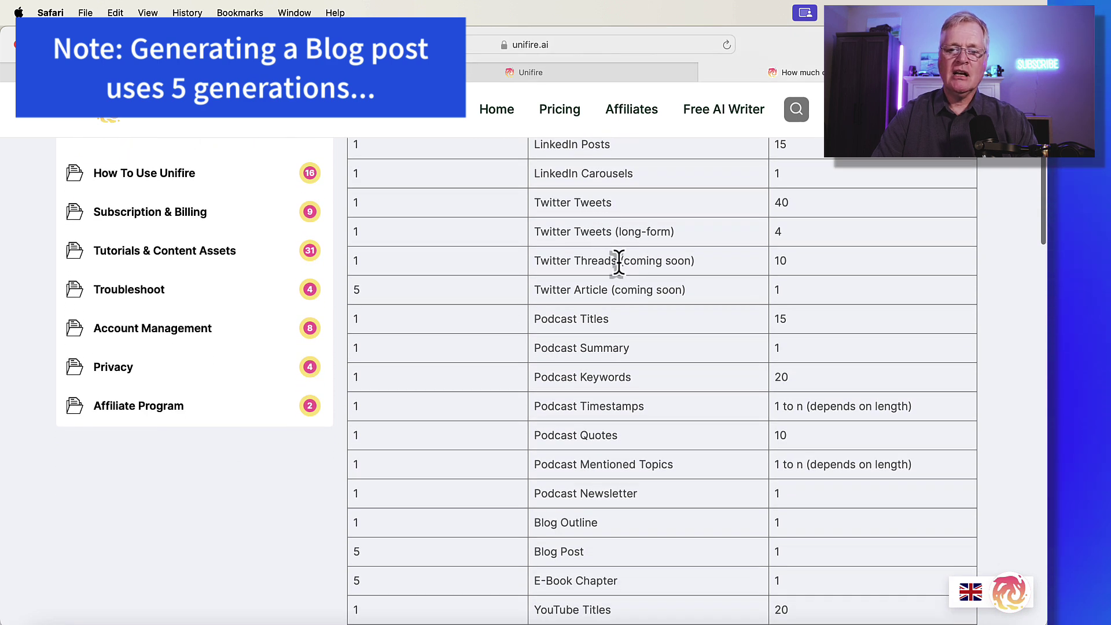
{"action": "scroll", "coordinate": [615, 261], "scroll_direction": "down", "scroll_amount": 1}
{"action": "scroll", "coordinate": [618, 262], "scroll_direction": "down", "scroll_amount": 10}
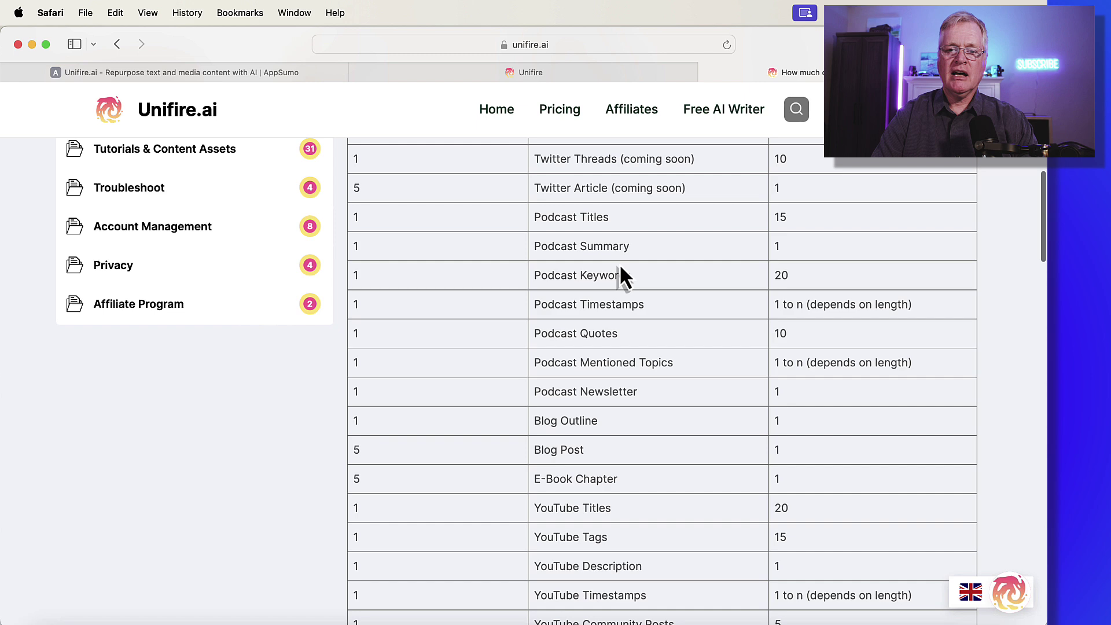
{"action": "scroll", "coordinate": [618, 261], "scroll_direction": "down", "scroll_amount": 4}
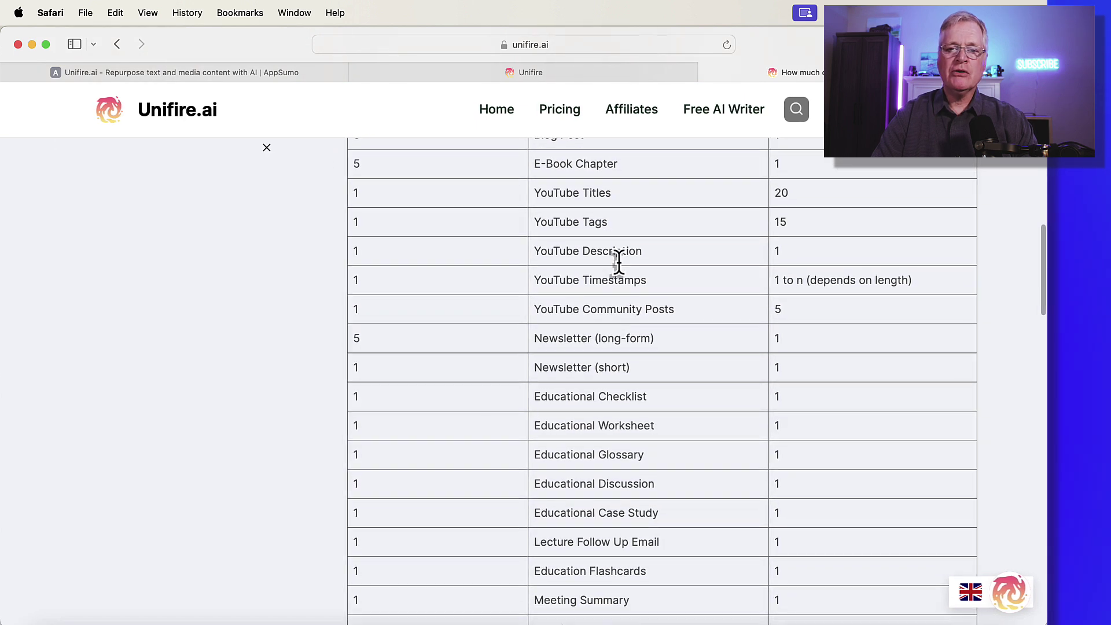
{"action": "scroll", "coordinate": [619, 262], "scroll_direction": "down", "scroll_amount": 1}
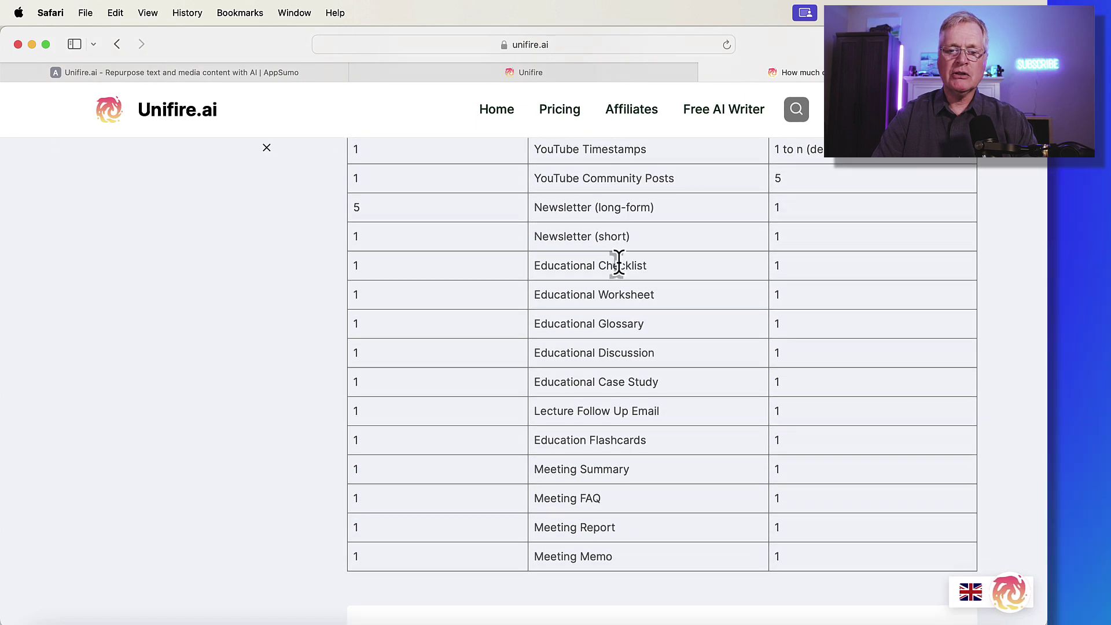
{"action": "scroll", "coordinate": [618, 261], "scroll_direction": "up", "scroll_amount": 1}
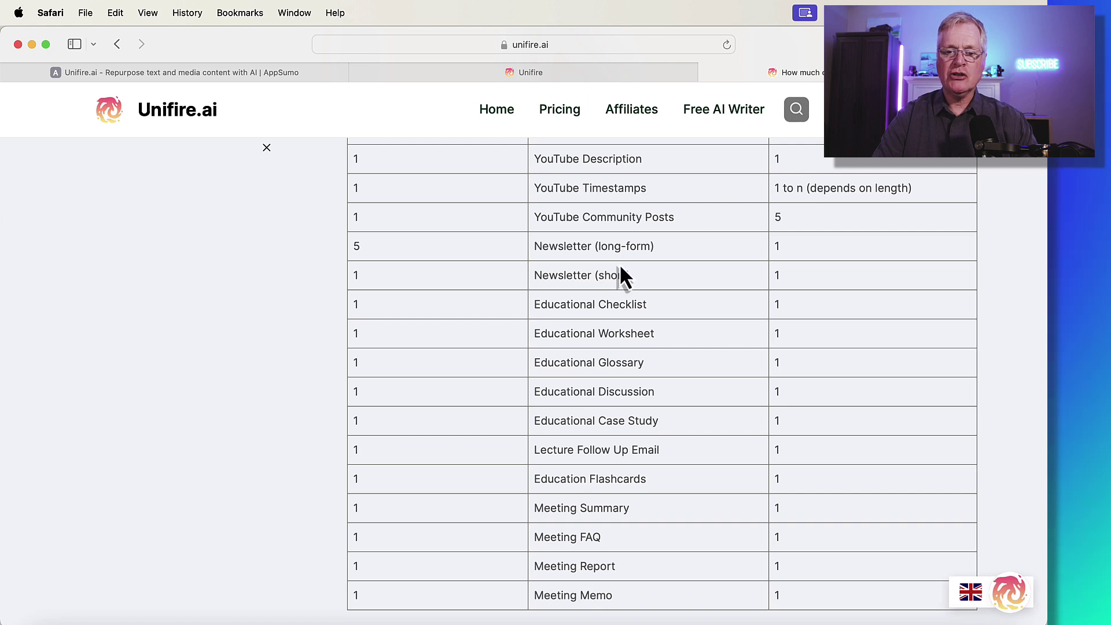
{"action": "scroll", "coordinate": [619, 262], "scroll_direction": "up", "scroll_amount": 4}
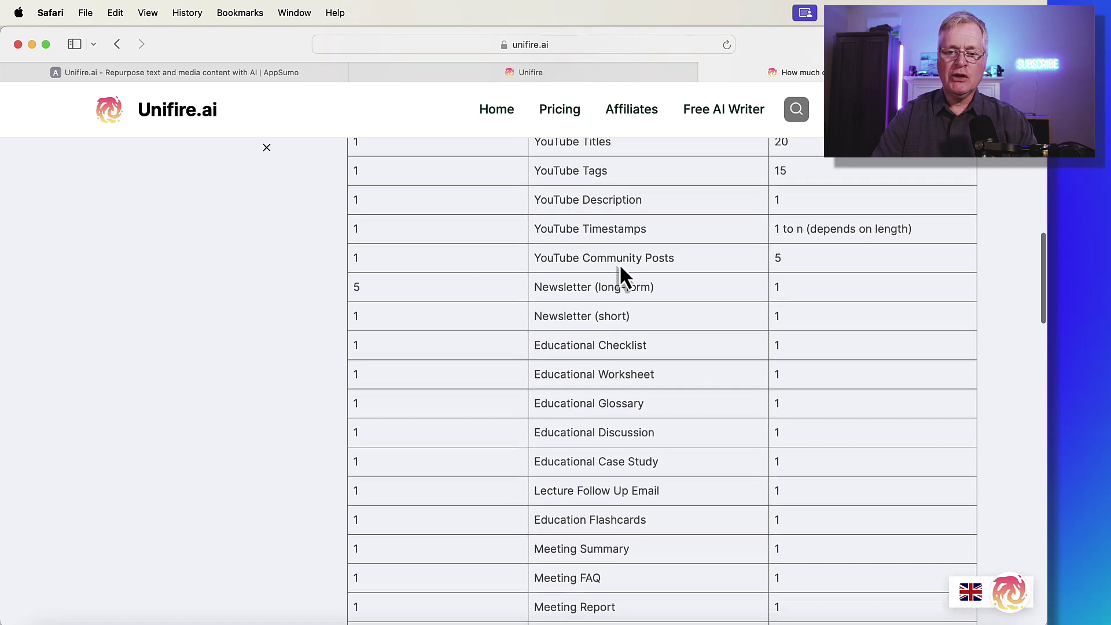
{"action": "scroll", "coordinate": [620, 263], "scroll_direction": "up", "scroll_amount": 8}
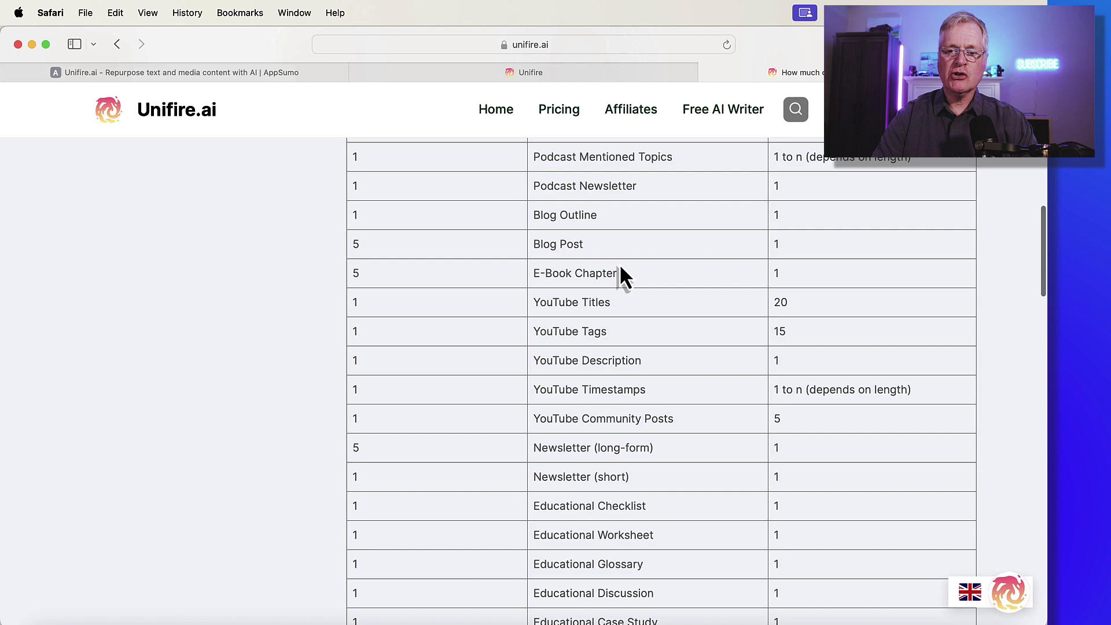
{"action": "scroll", "coordinate": [620, 268], "scroll_direction": "up", "scroll_amount": 15}
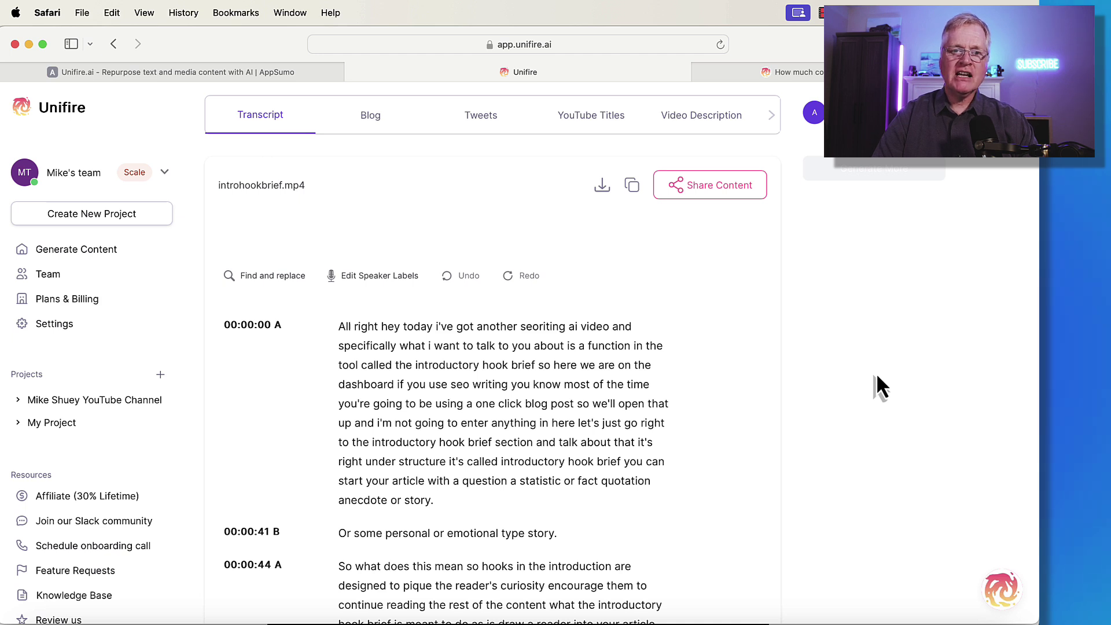
- Read through the generated transcript of introhookbrief.mp4 and return to its beginning
{"action": "left_click", "coordinate": [283, 124]}
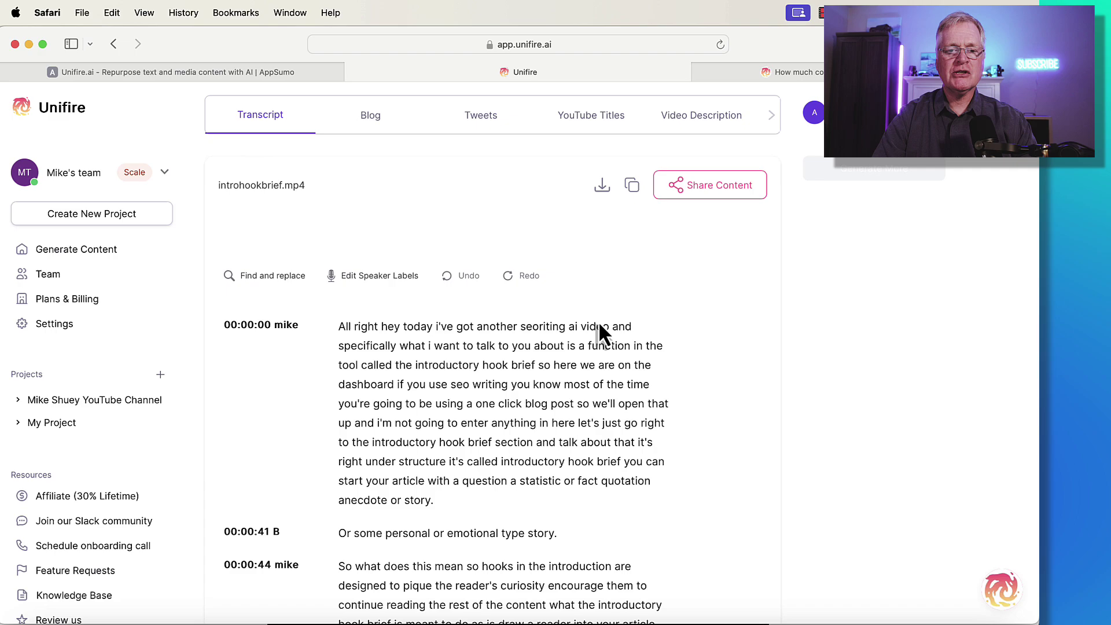
{"action": "scroll", "coordinate": [609, 377], "scroll_direction": "down", "scroll_amount": 15}
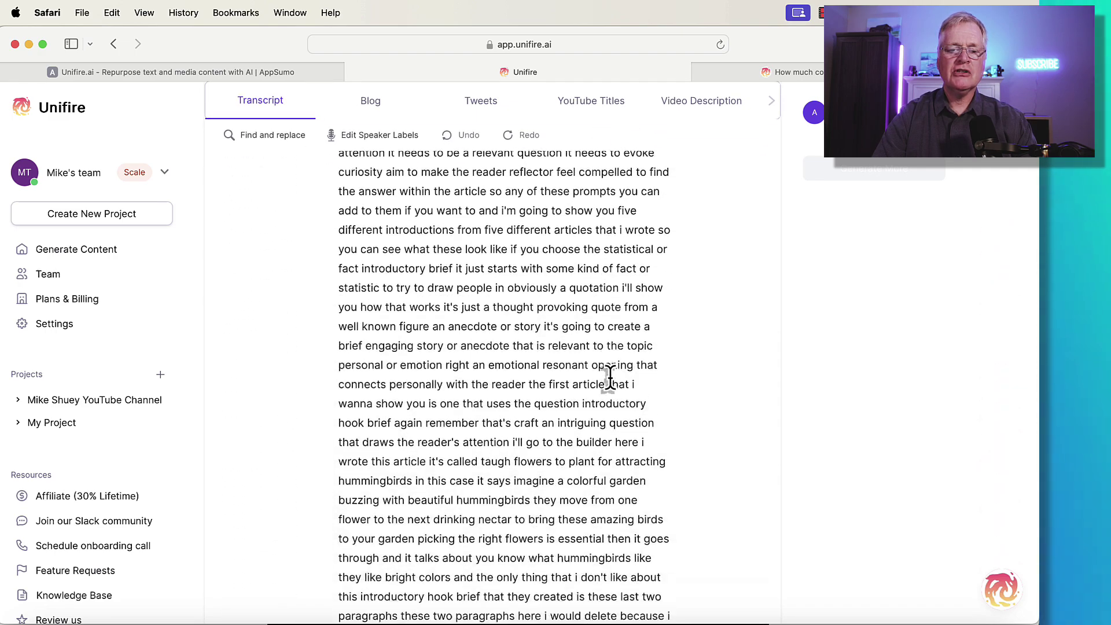
{"action": "scroll", "coordinate": [609, 377], "scroll_direction": "down", "scroll_amount": 15}
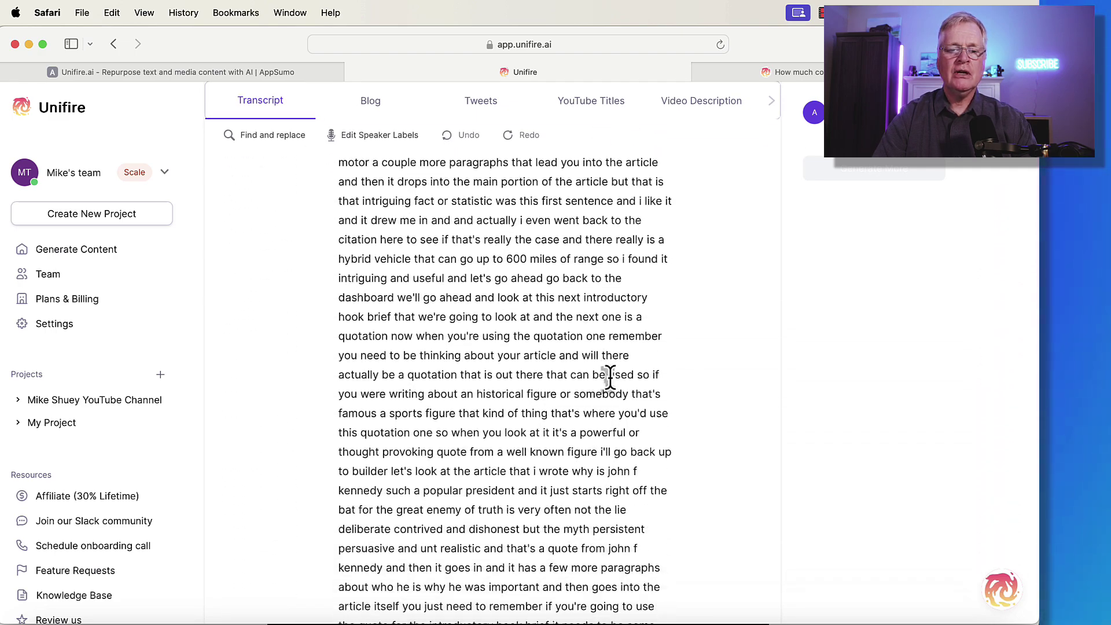
{"action": "scroll", "coordinate": [609, 378], "scroll_direction": "down", "scroll_amount": 15}
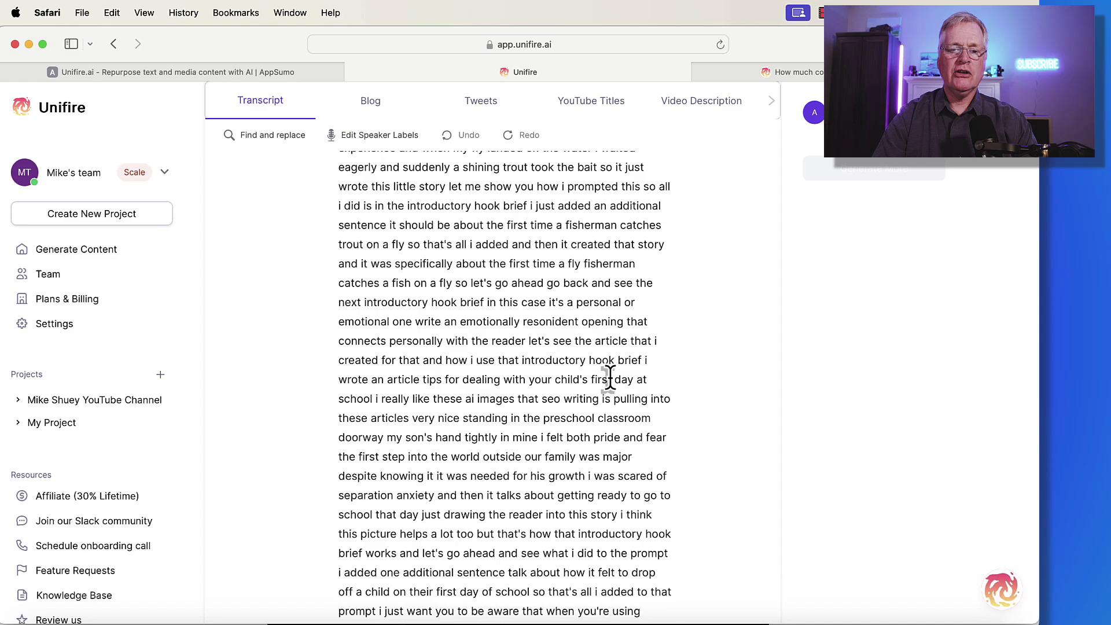
{"action": "scroll", "coordinate": [609, 377], "scroll_direction": "down", "scroll_amount": 6}
{"action": "scroll", "coordinate": [609, 378], "scroll_direction": "up", "scroll_amount": 4}
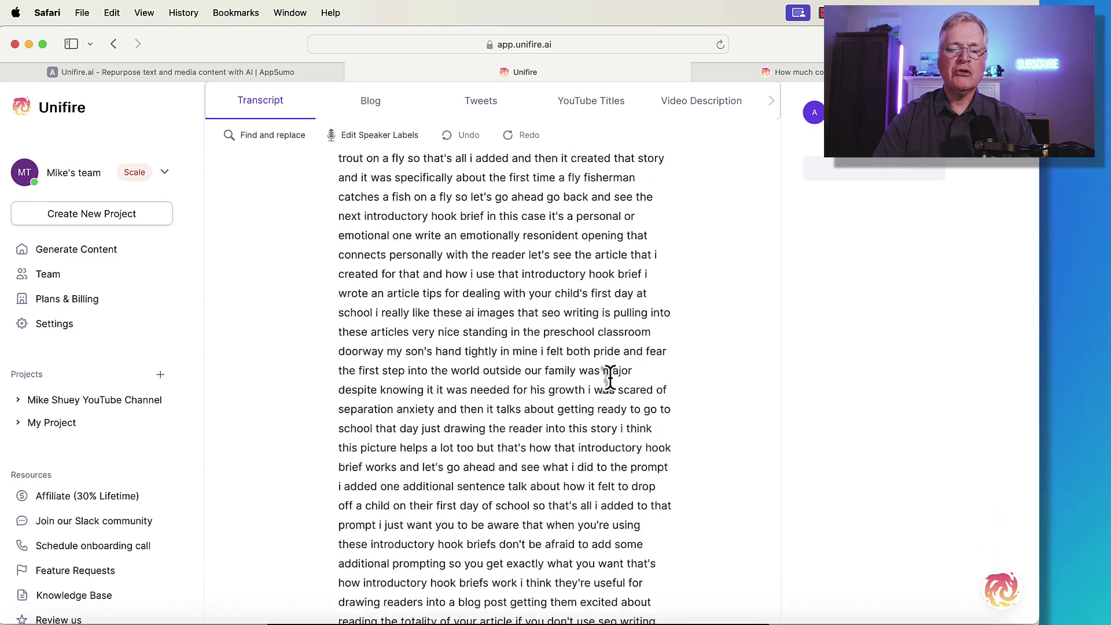
{"action": "scroll", "coordinate": [609, 378], "scroll_direction": "up", "scroll_amount": 20}
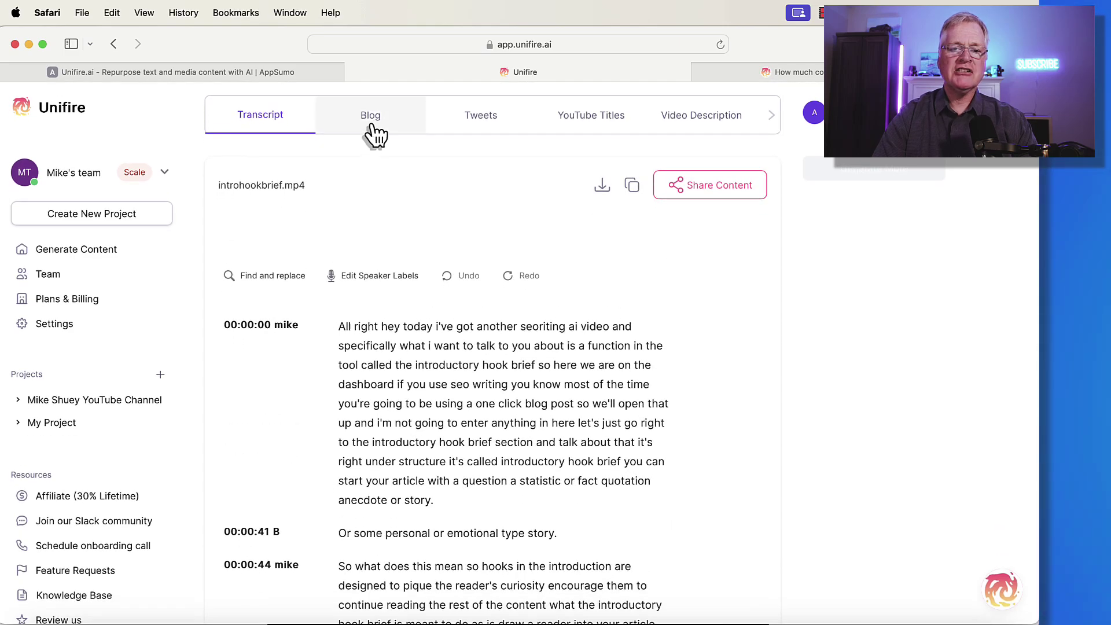
- Open the generated blog and read from its opening on introductory hooks through the hook types to the question hook example
{"action": "left_click", "coordinate": [379, 129]}
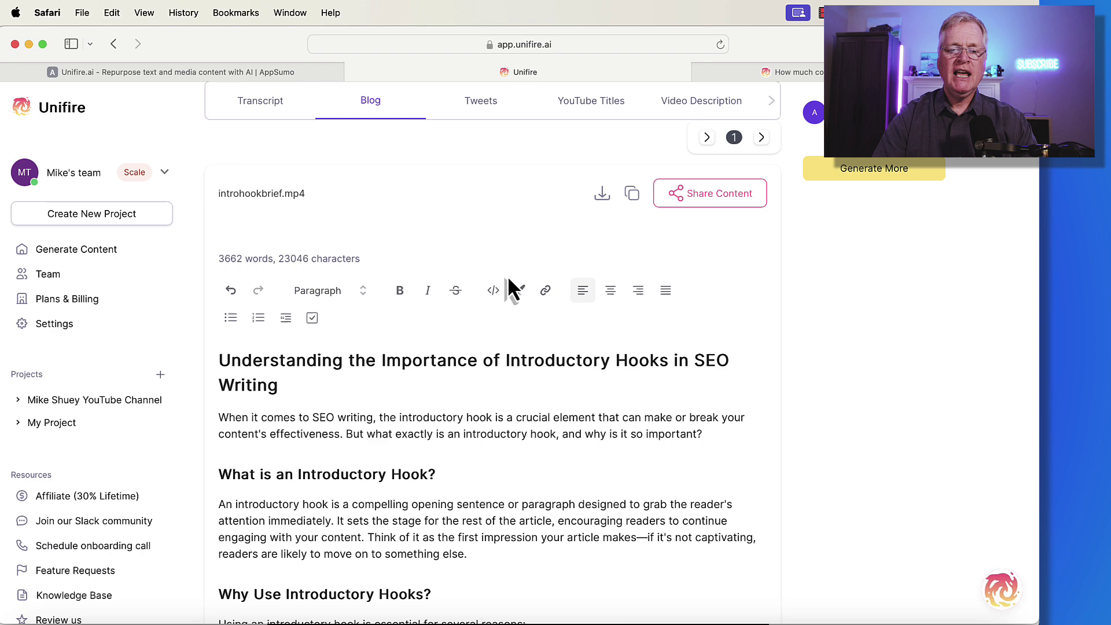
{"action": "scroll", "coordinate": [613, 452], "scroll_direction": "down", "scroll_amount": 2}
{"action": "scroll", "coordinate": [614, 452], "scroll_direction": "up", "scroll_amount": 1}
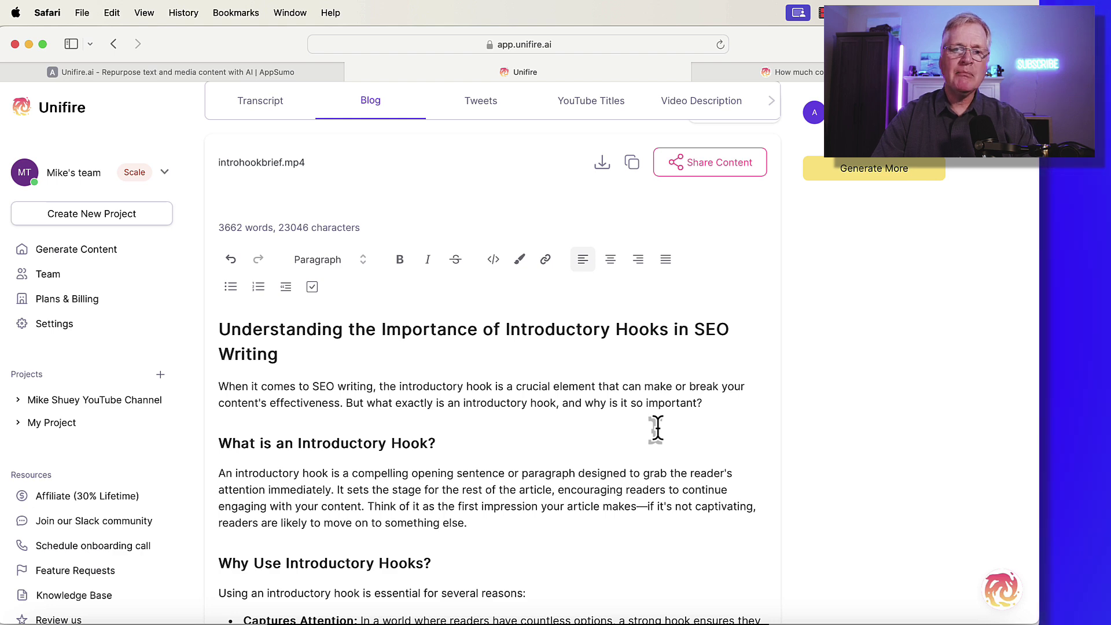
{"action": "scroll", "coordinate": [666, 446], "scroll_direction": "down", "scroll_amount": 1}
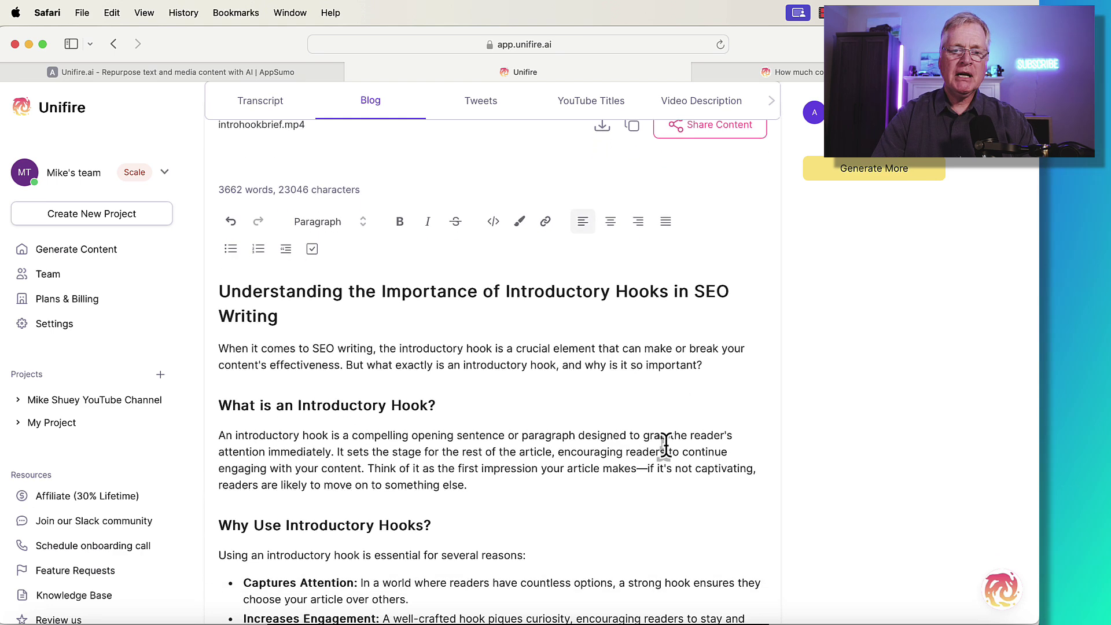
{"action": "scroll", "coordinate": [666, 446], "scroll_direction": "down", "scroll_amount": 3}
{"action": "scroll", "coordinate": [609, 450], "scroll_direction": "down", "scroll_amount": 1}
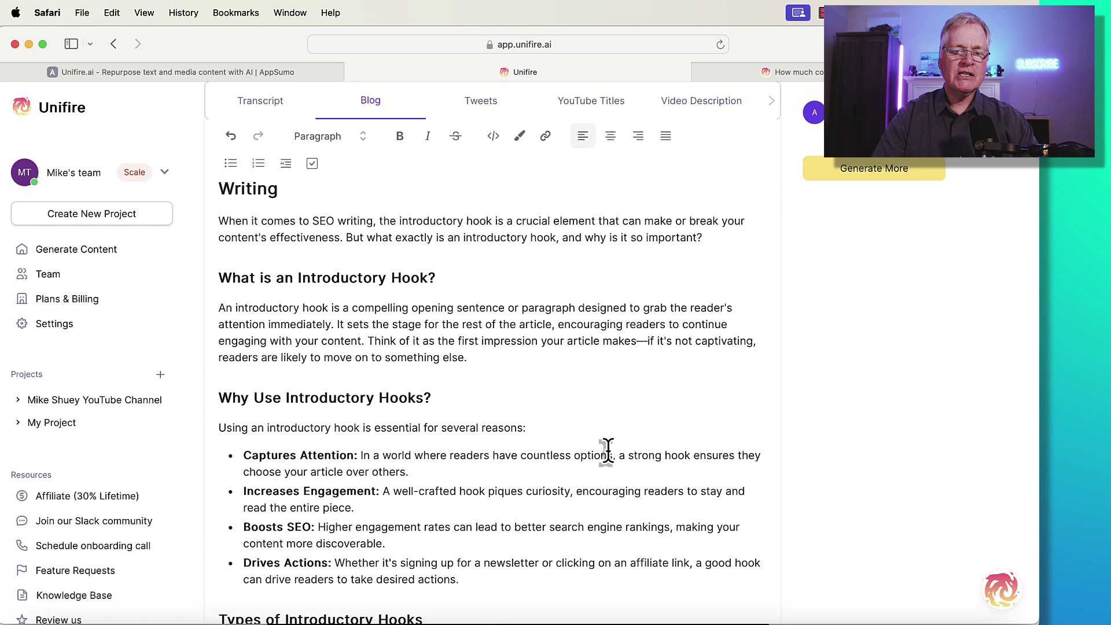
{"action": "scroll", "coordinate": [609, 450], "scroll_direction": "down", "scroll_amount": 4}
{"action": "scroll", "coordinate": [609, 450], "scroll_direction": "down", "scroll_amount": 1}
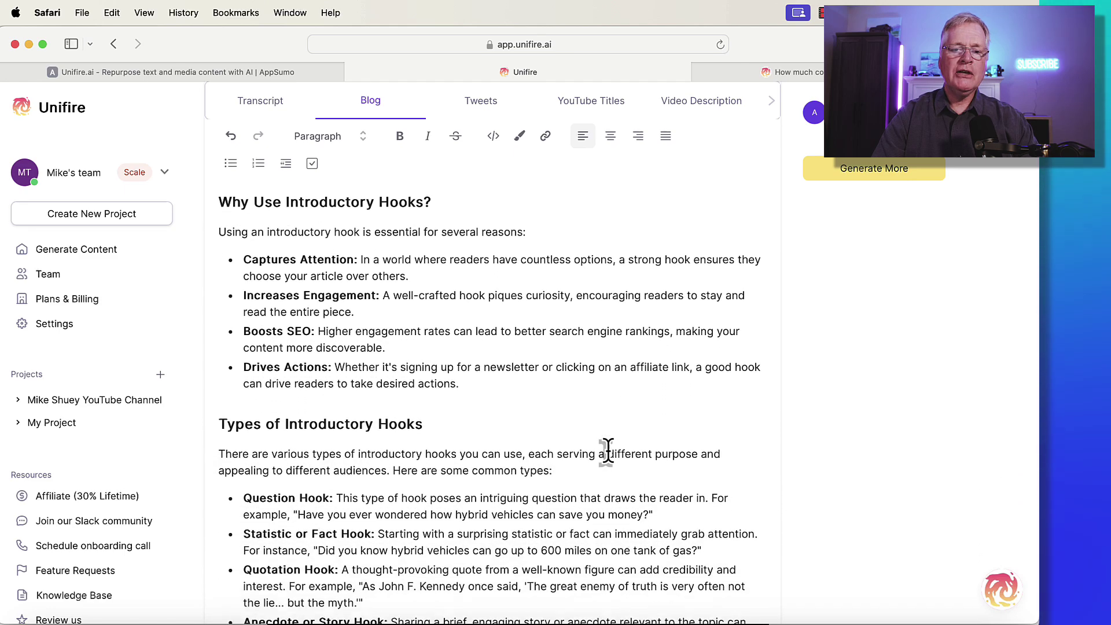
{"action": "scroll", "coordinate": [608, 451], "scroll_direction": "down", "scroll_amount": 7}
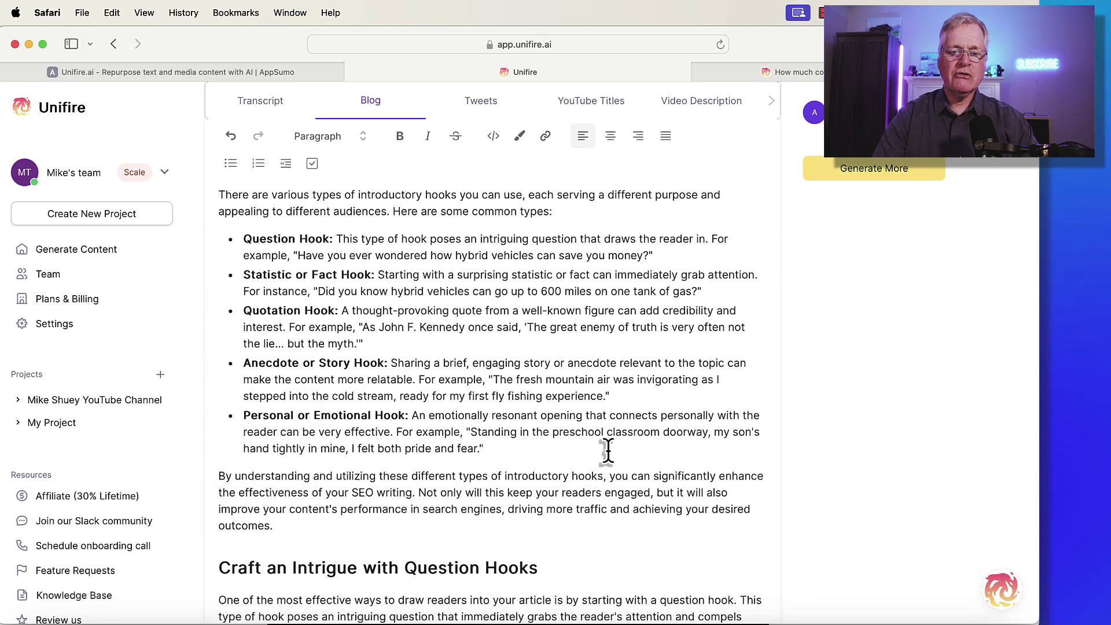
{"action": "scroll", "coordinate": [608, 451], "scroll_direction": "down", "scroll_amount": 1}
{"action": "scroll", "coordinate": [608, 452], "scroll_direction": "down", "scroll_amount": 5}
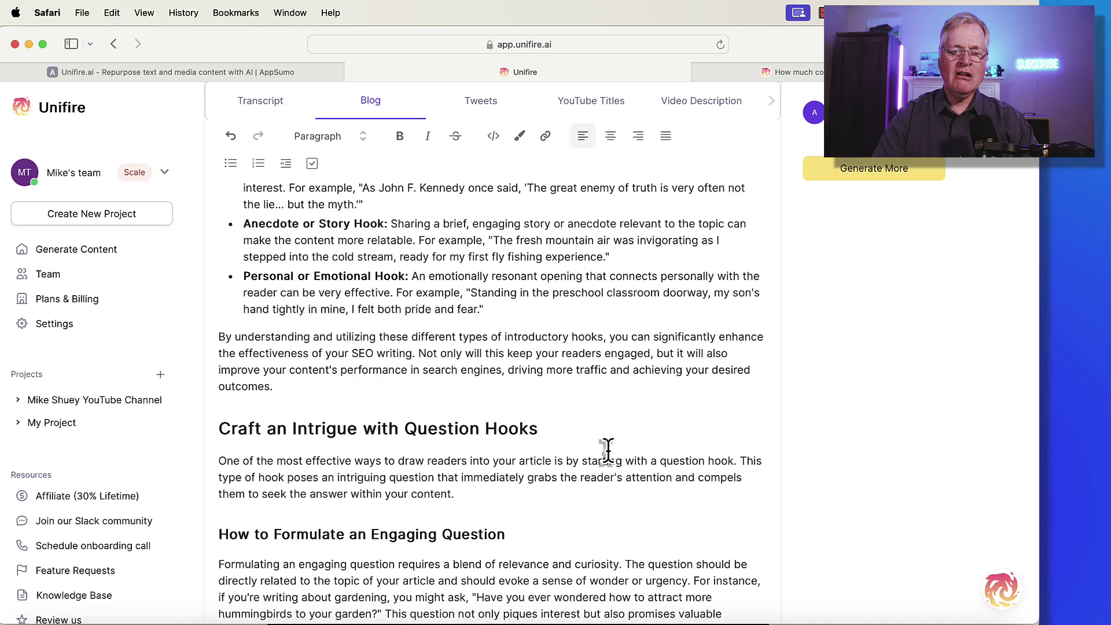
{"action": "scroll", "coordinate": [607, 452], "scroll_direction": "down", "scroll_amount": 2}
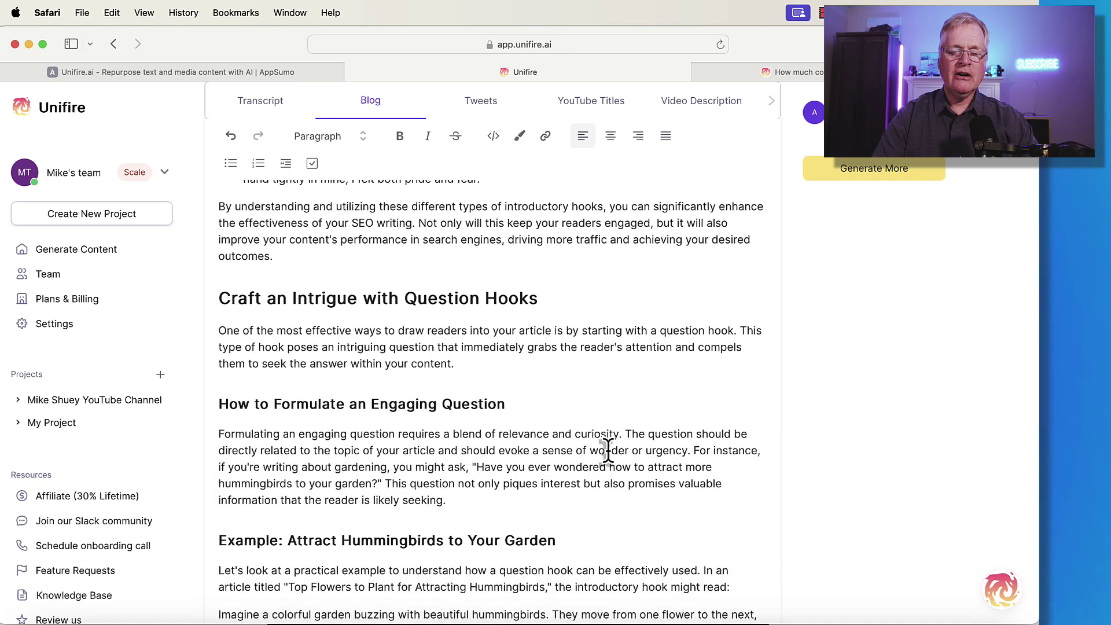
{"action": "scroll", "coordinate": [561, 363], "scroll_direction": "down", "scroll_amount": 4}
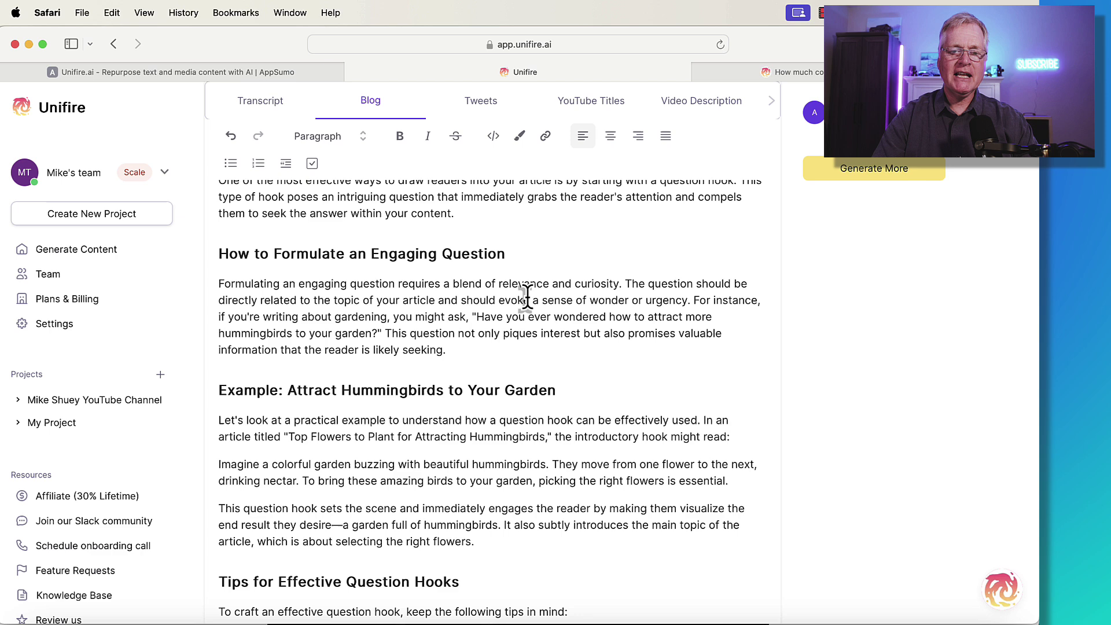
{"action": "scroll", "coordinate": [634, 428], "scroll_direction": "down", "scroll_amount": 4}
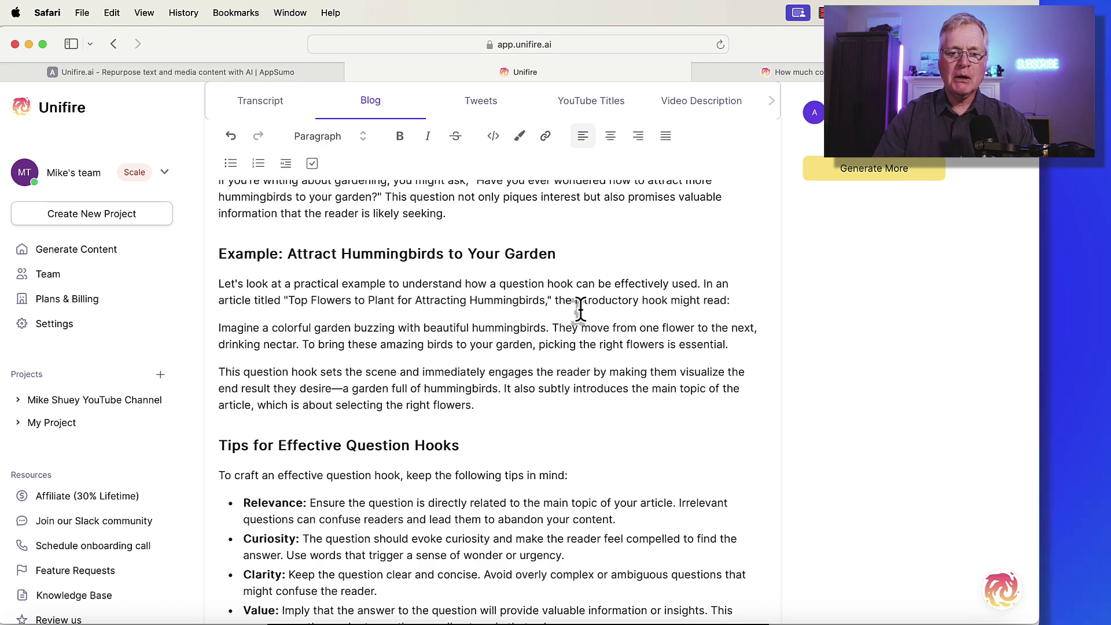
- Read the rest of the blog from the statistical hooks to its closing paragraphs, and go back to the tips for writing anecdotes
{"action": "scroll", "coordinate": [580, 310], "scroll_direction": "down", "scroll_amount": 10}
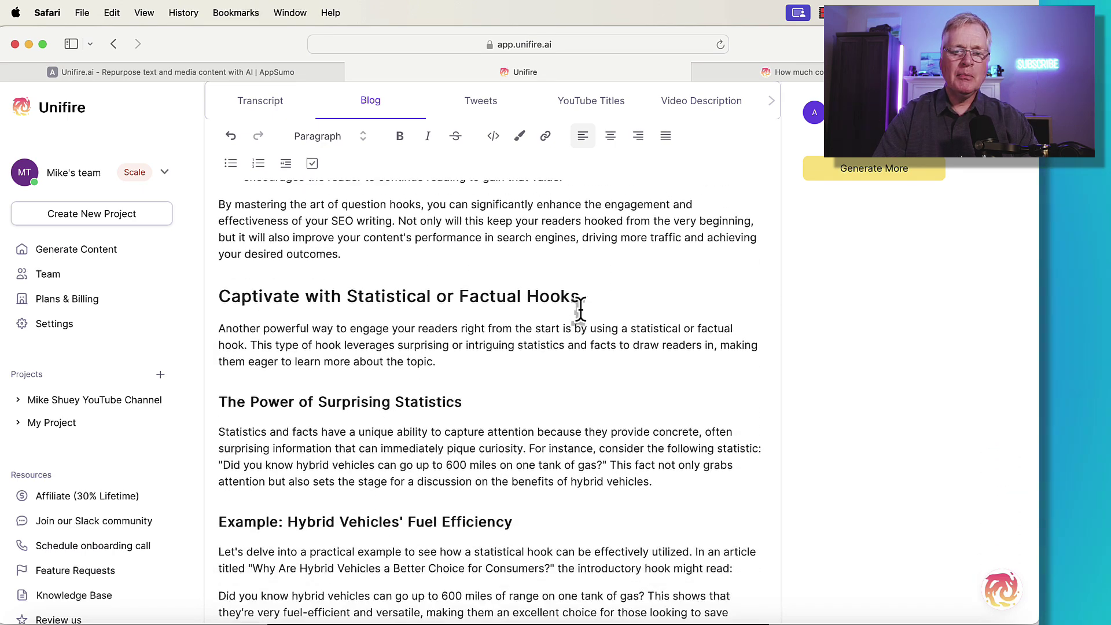
{"action": "scroll", "coordinate": [579, 310], "scroll_direction": "down", "scroll_amount": 7}
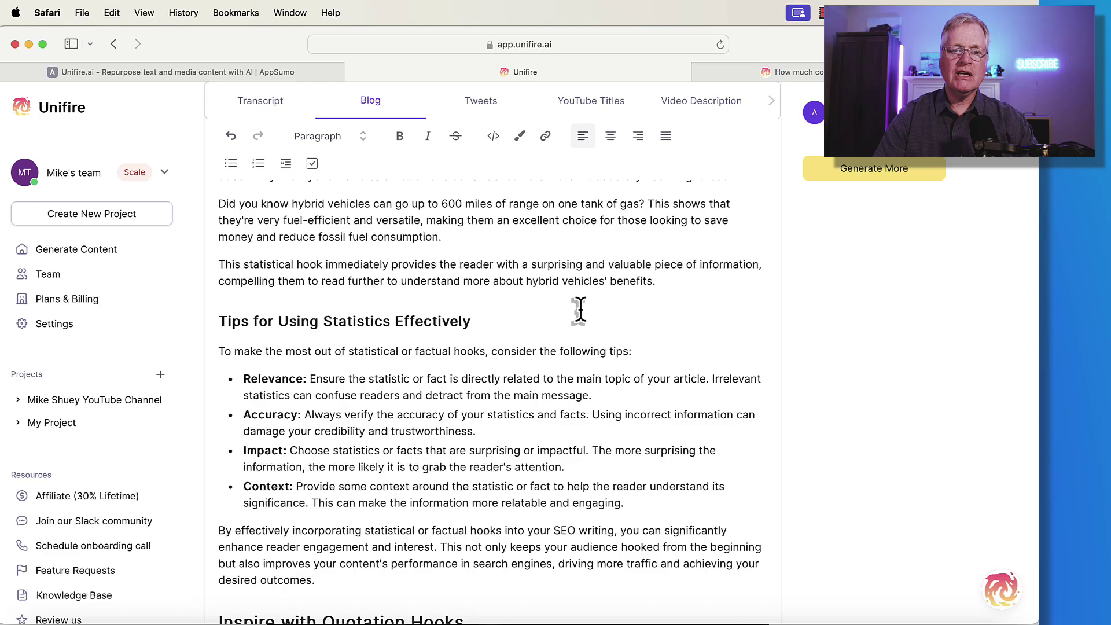
{"action": "scroll", "coordinate": [580, 309], "scroll_direction": "down", "scroll_amount": 5}
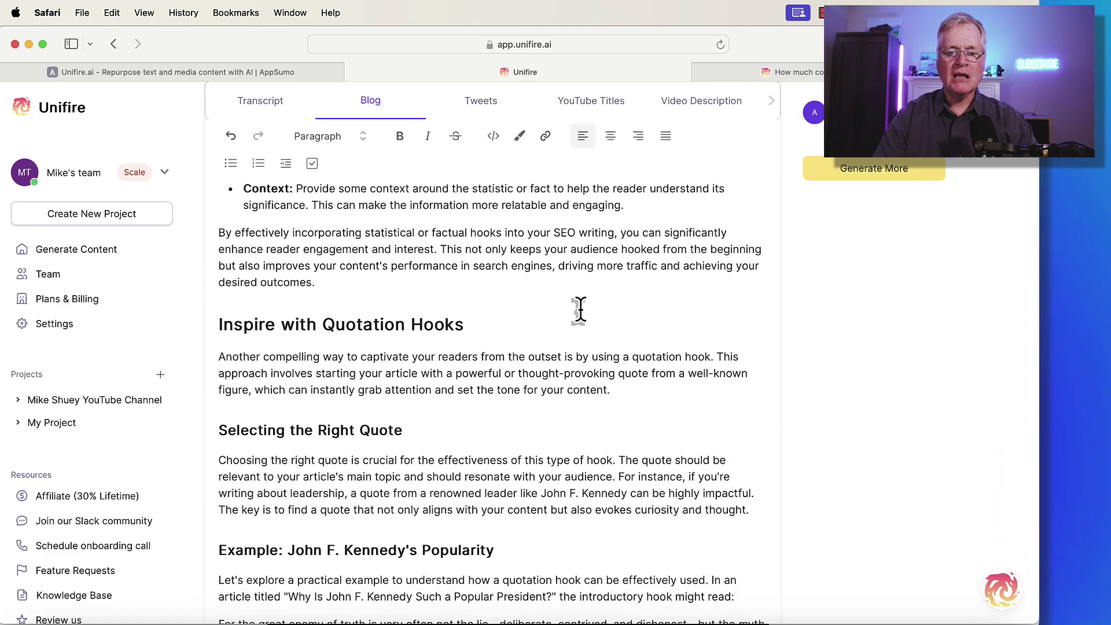
{"action": "scroll", "coordinate": [579, 310], "scroll_direction": "down", "scroll_amount": 15}
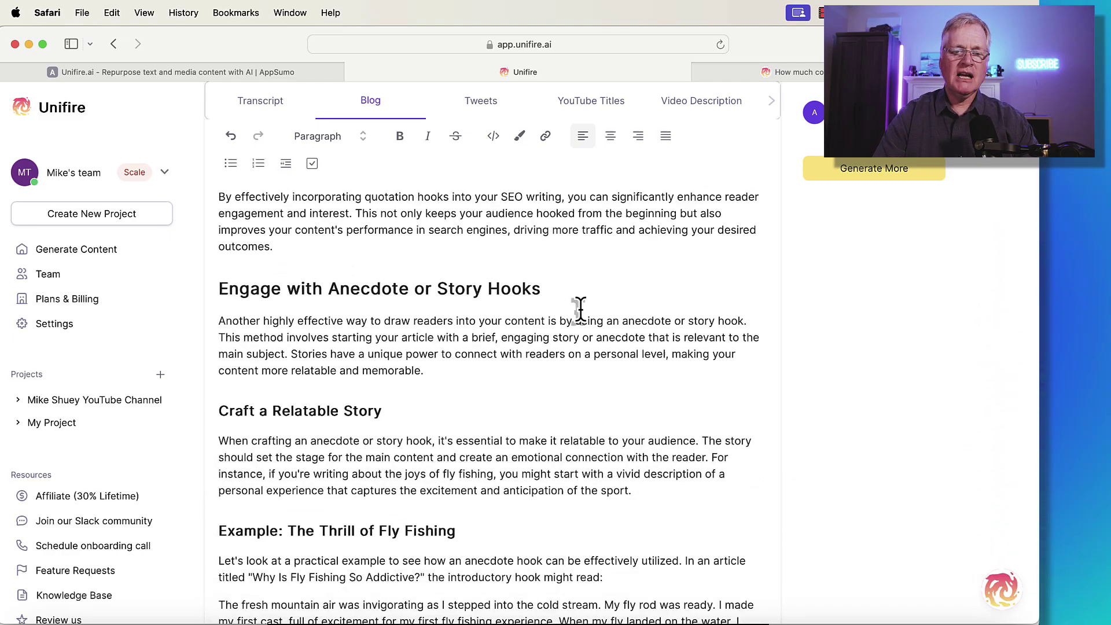
{"action": "scroll", "coordinate": [579, 310], "scroll_direction": "down", "scroll_amount": 12}
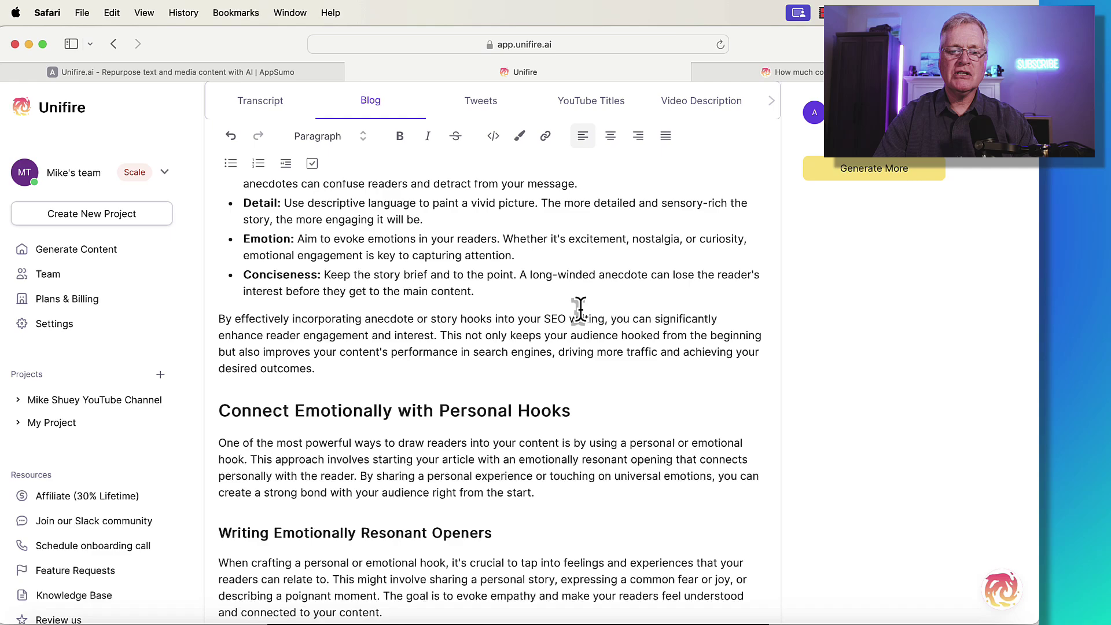
{"action": "scroll", "coordinate": [580, 309], "scroll_direction": "down", "scroll_amount": 5}
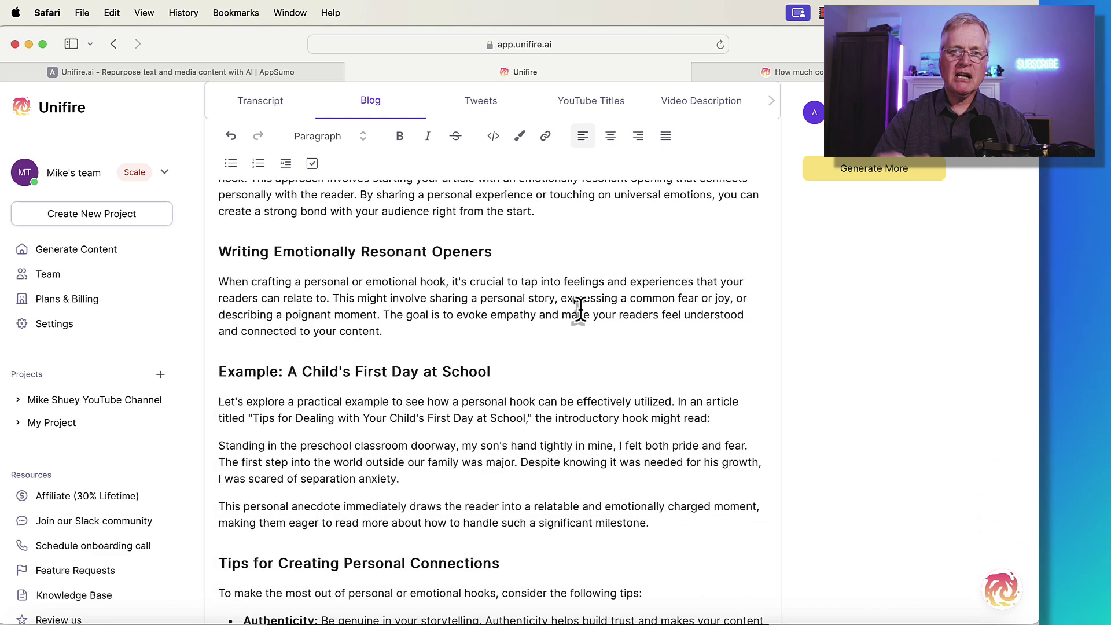
{"action": "scroll", "coordinate": [580, 310], "scroll_direction": "down", "scroll_amount": 6}
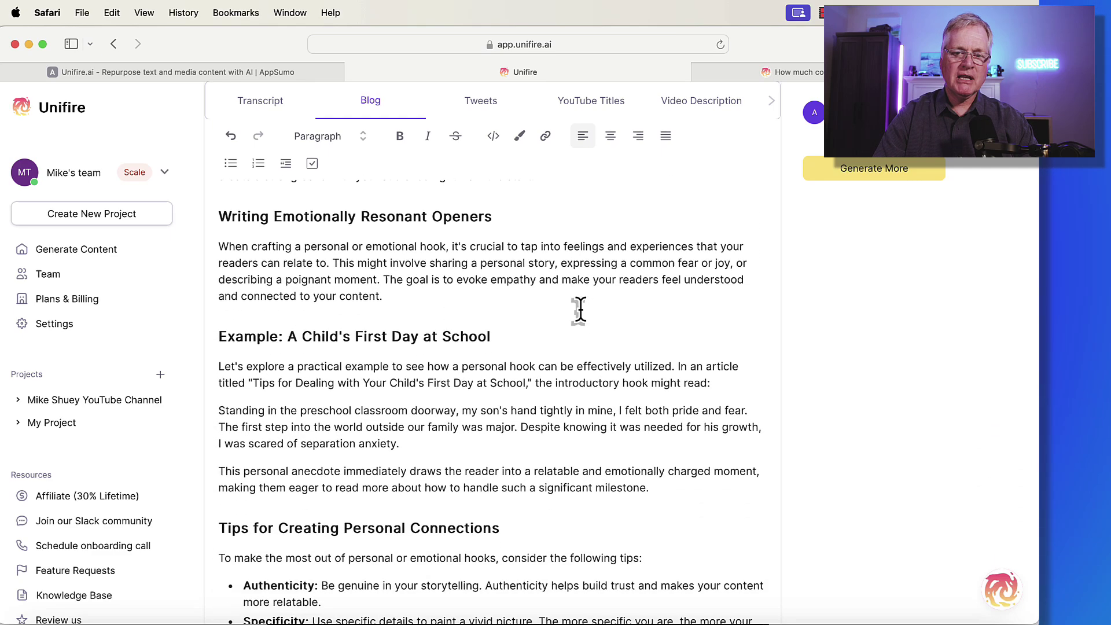
{"action": "scroll", "coordinate": [580, 310], "scroll_direction": "down", "scroll_amount": 7}
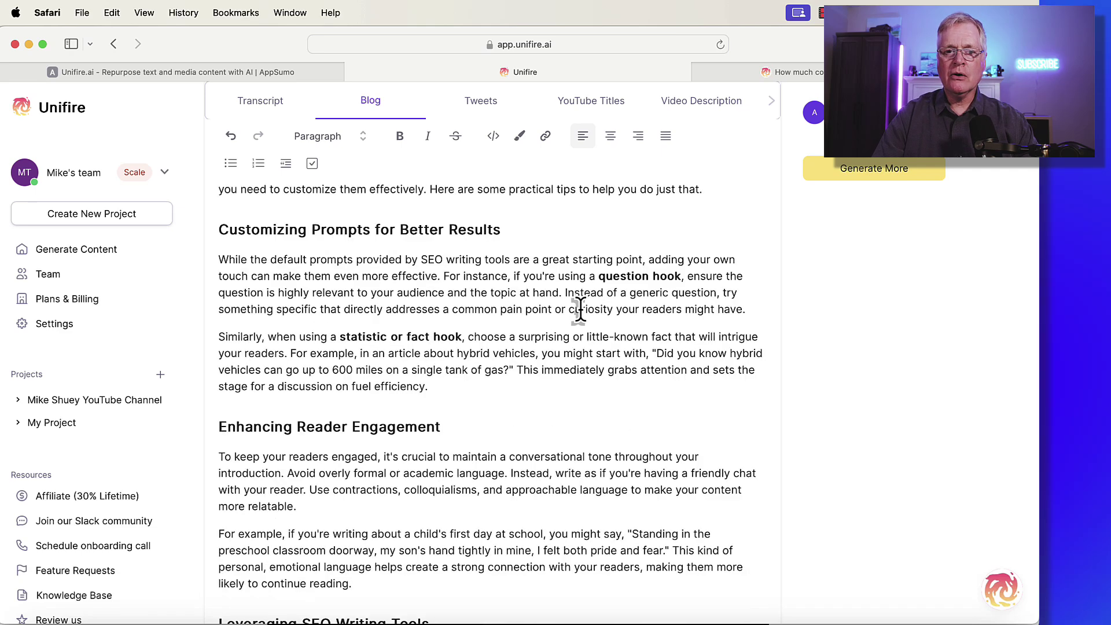
{"action": "scroll", "coordinate": [580, 310], "scroll_direction": "down", "scroll_amount": 4}
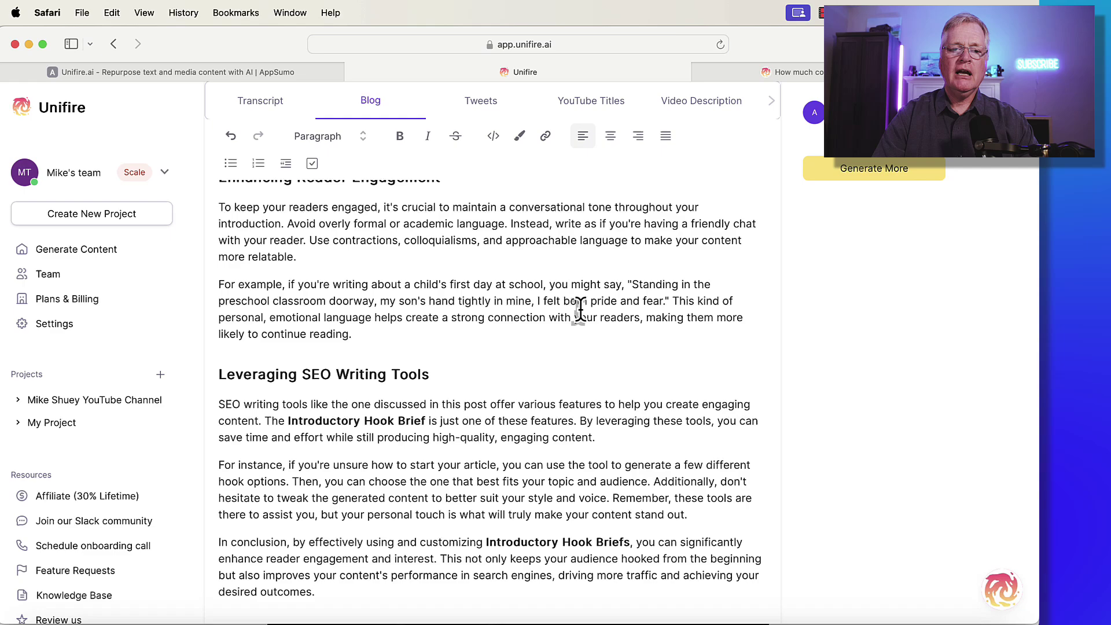
{"action": "scroll", "coordinate": [579, 310], "scroll_direction": "down", "scroll_amount": 15}
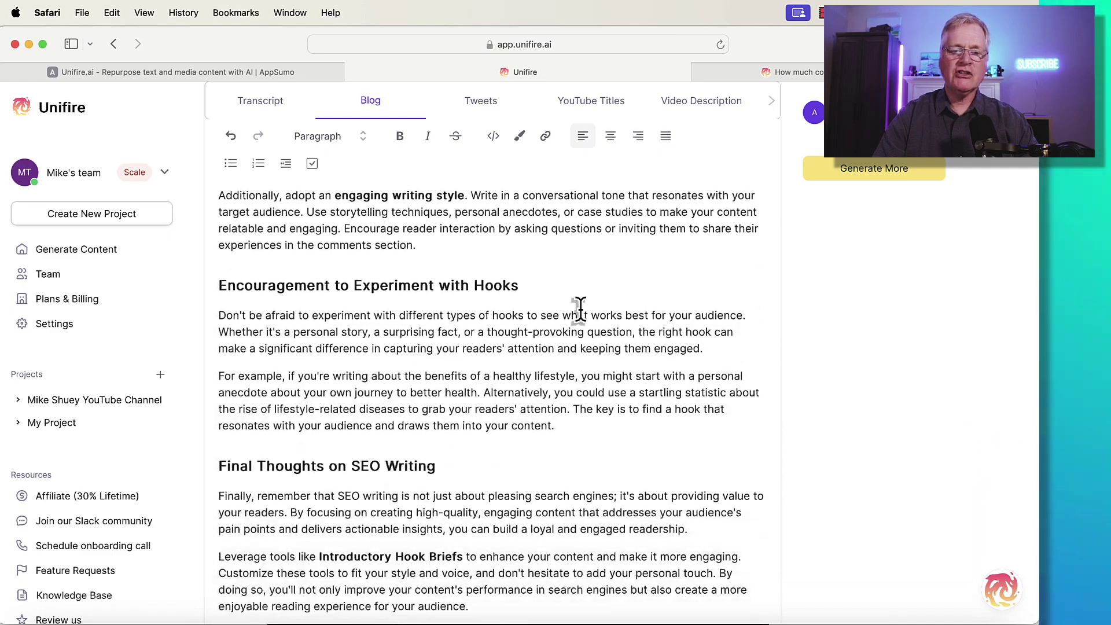
{"action": "scroll", "coordinate": [580, 310], "scroll_direction": "down", "scroll_amount": 12}
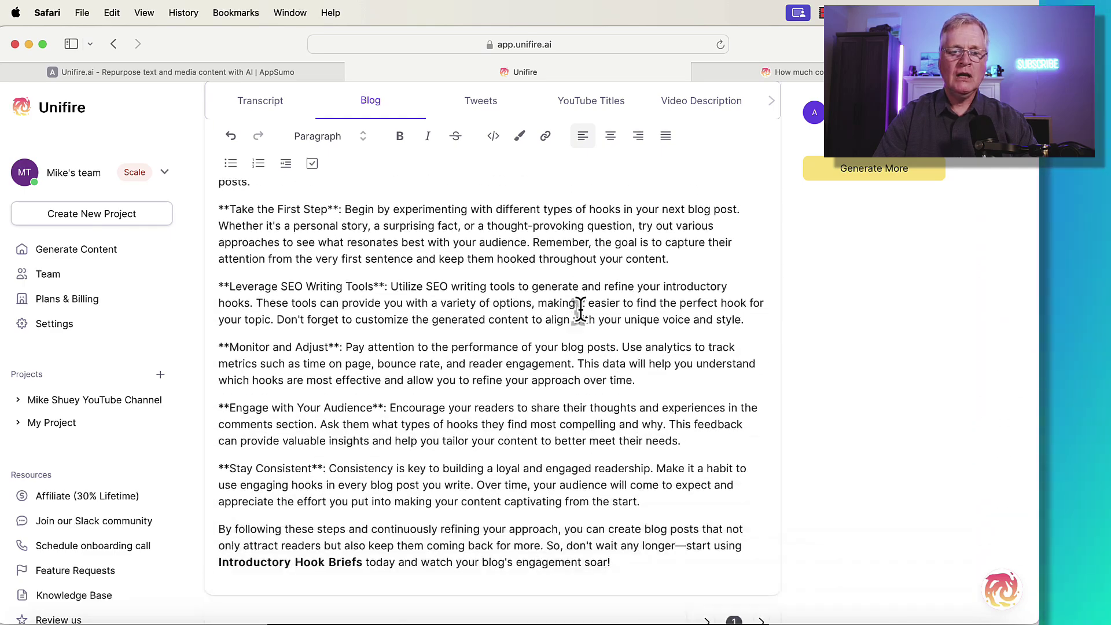
{"action": "scroll", "coordinate": [580, 310], "scroll_direction": "up", "scroll_amount": 20}
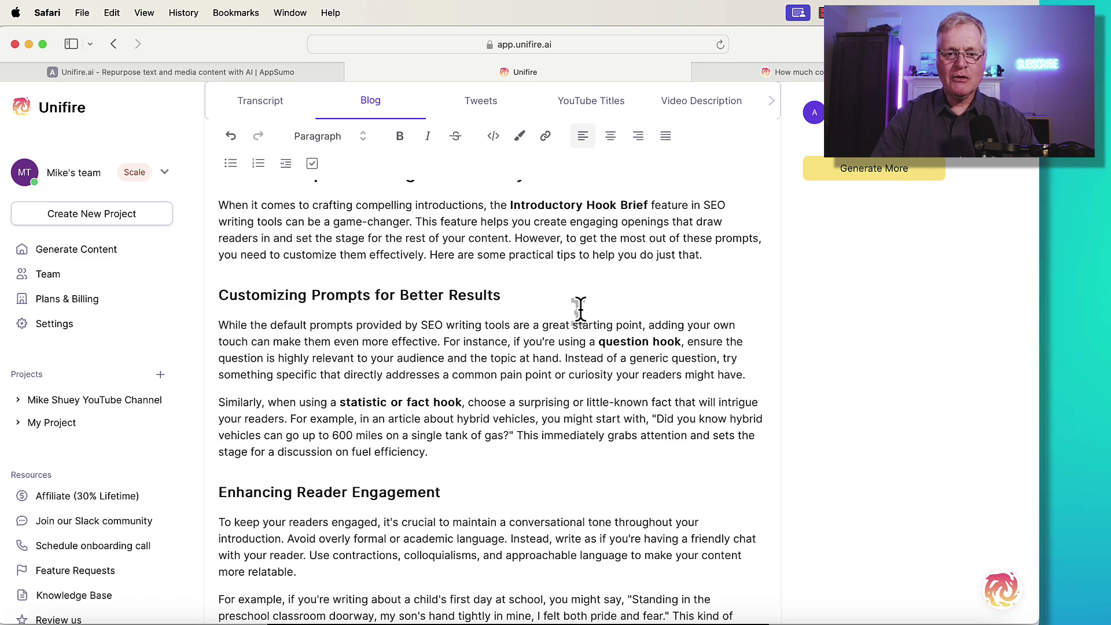
{"action": "scroll", "coordinate": [579, 310], "scroll_direction": "up", "scroll_amount": 10}
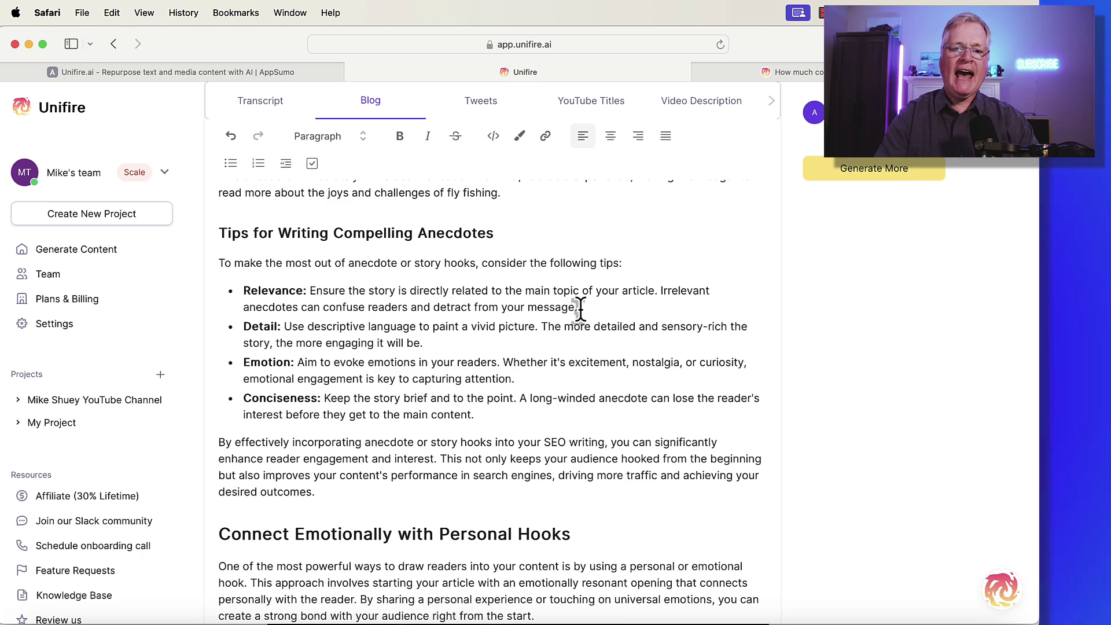
{"action": "scroll", "coordinate": [492, 442], "scroll_direction": "up", "scroll_amount": 3}
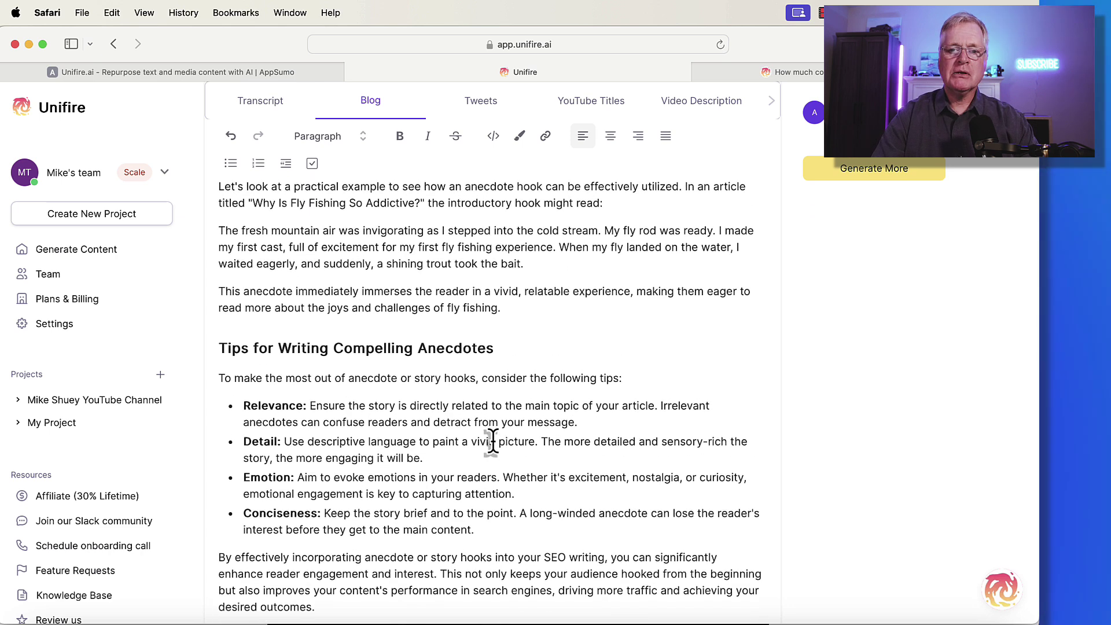
- Examine the first generated tweets about introductory hooks, starting with Tweet #1
{"action": "left_click", "coordinate": [485, 104]}
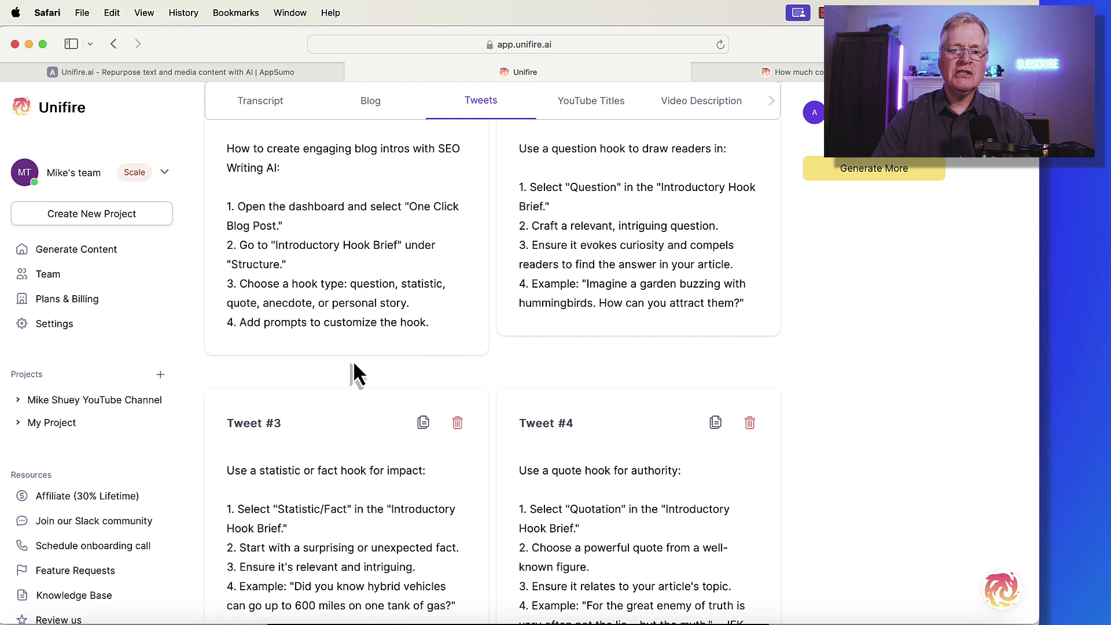
{"action": "scroll", "coordinate": [368, 378], "scroll_direction": "up", "scroll_amount": 3}
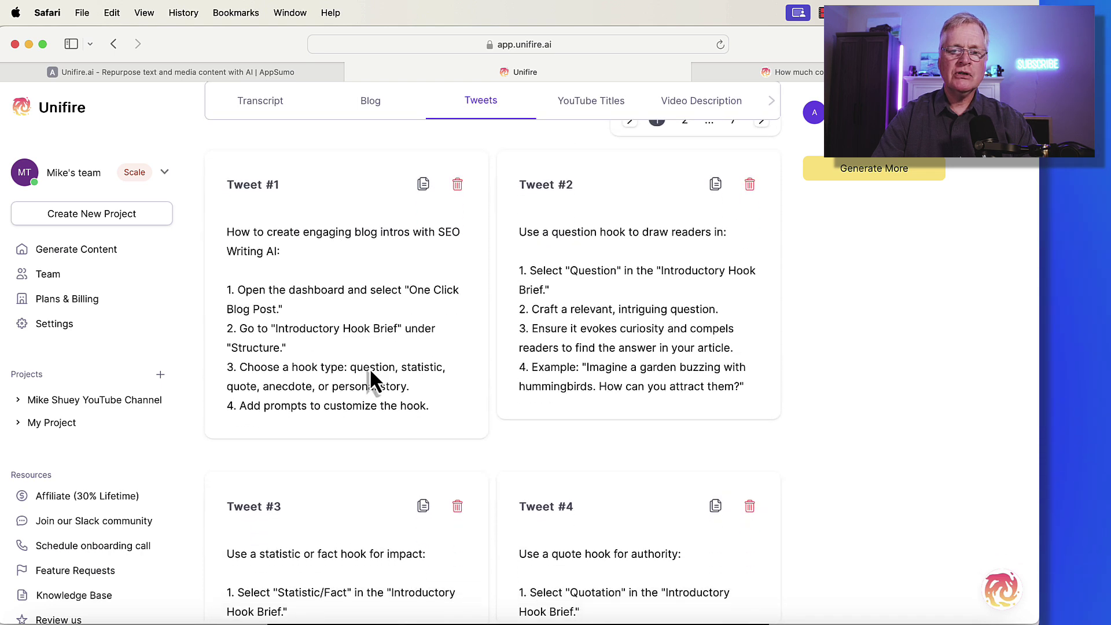
{"action": "scroll", "coordinate": [371, 379], "scroll_direction": "up", "scroll_amount": 2}
- Review the list of generated YouTube titles for introhookbrief.mp4
{"action": "left_click", "coordinate": [605, 129]}
{"action": "scroll", "coordinate": [594, 452], "scroll_direction": "down", "scroll_amount": 1}
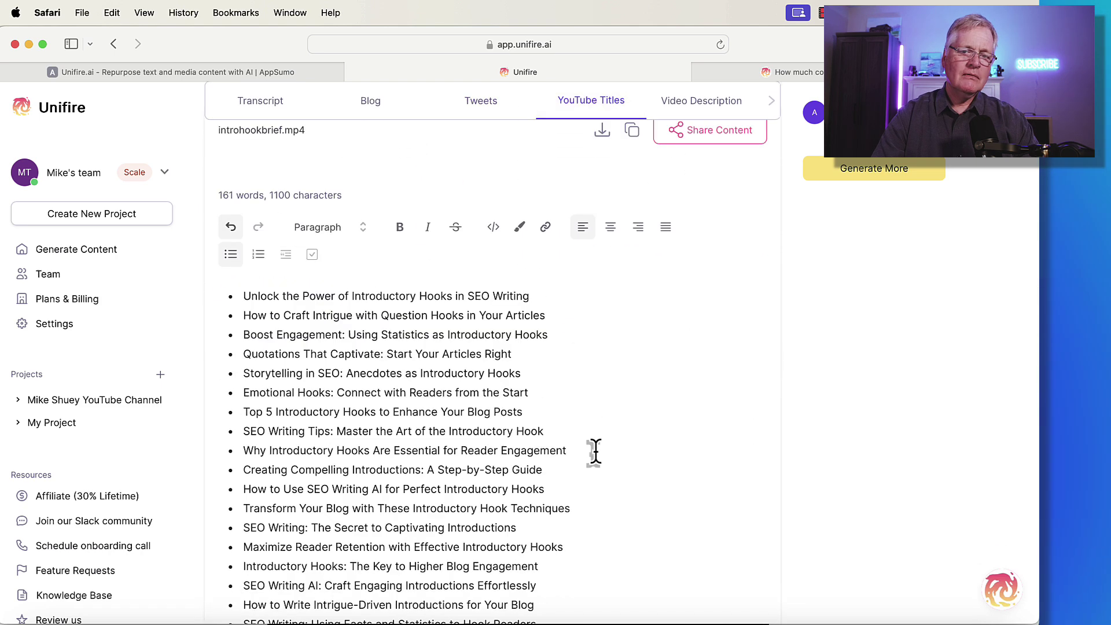
{"action": "scroll", "coordinate": [594, 452], "scroll_direction": "down", "scroll_amount": 2}
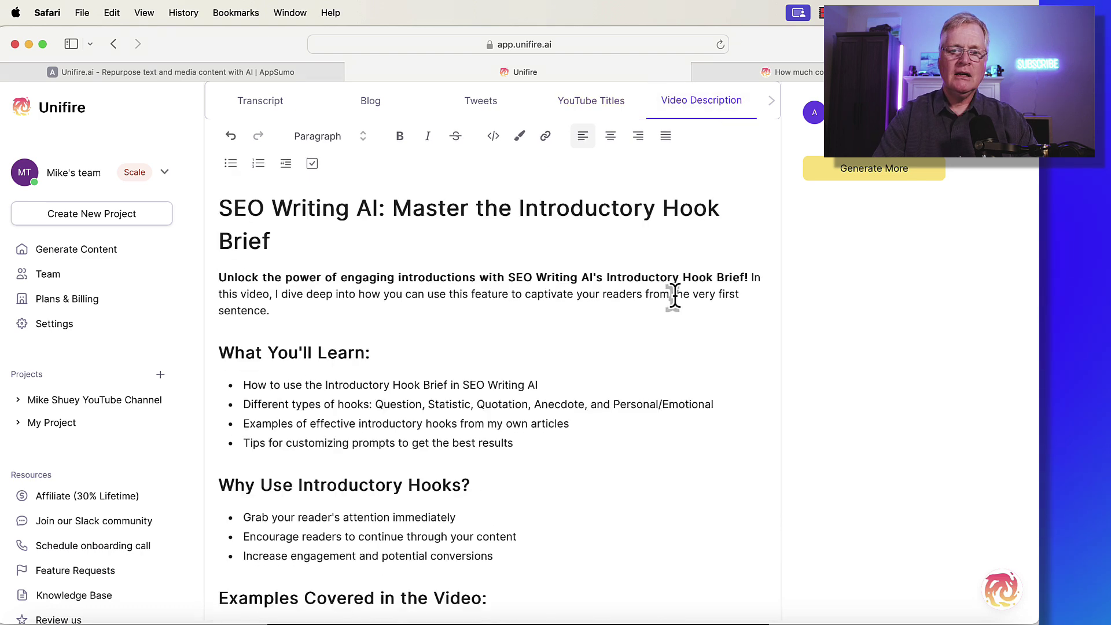
- Read the generated video description through its resources, special offer, contact and disclaimer sections, and return to its beginning
{"action": "scroll", "coordinate": [675, 295], "scroll_direction": "down", "scroll_amount": 5}
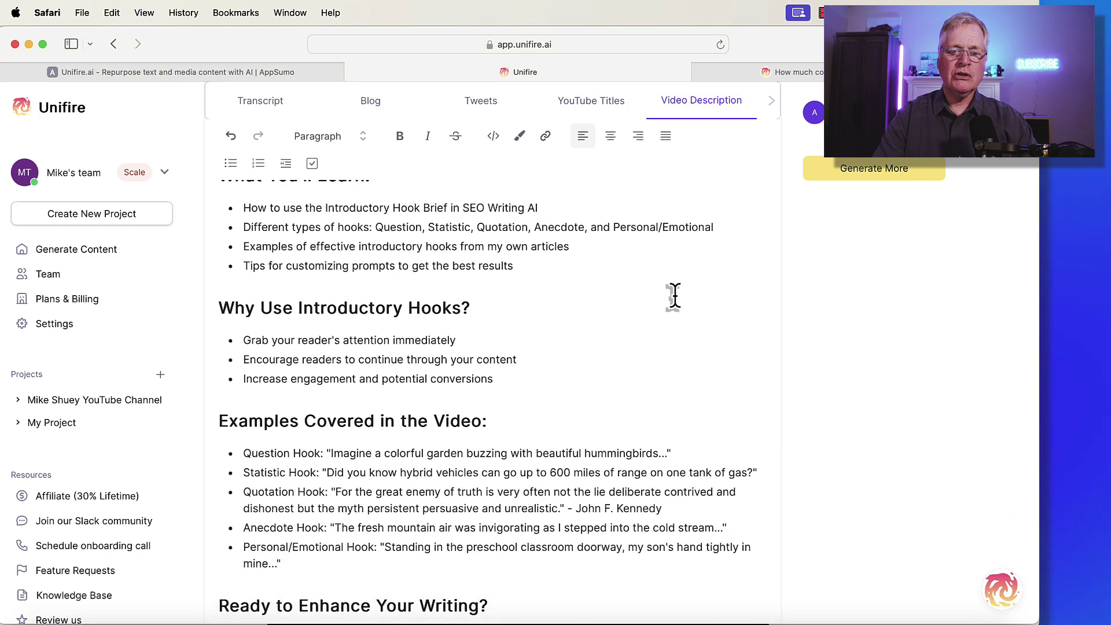
{"action": "scroll", "coordinate": [675, 295], "scroll_direction": "down", "scroll_amount": 7}
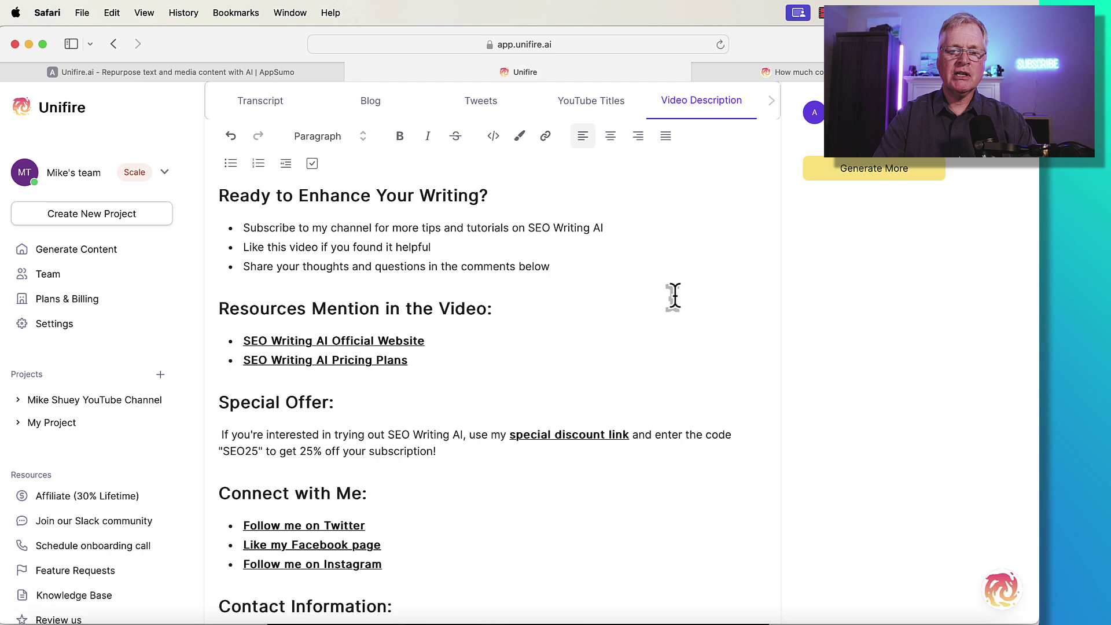
{"action": "scroll", "coordinate": [675, 296], "scroll_direction": "down", "scroll_amount": 1}
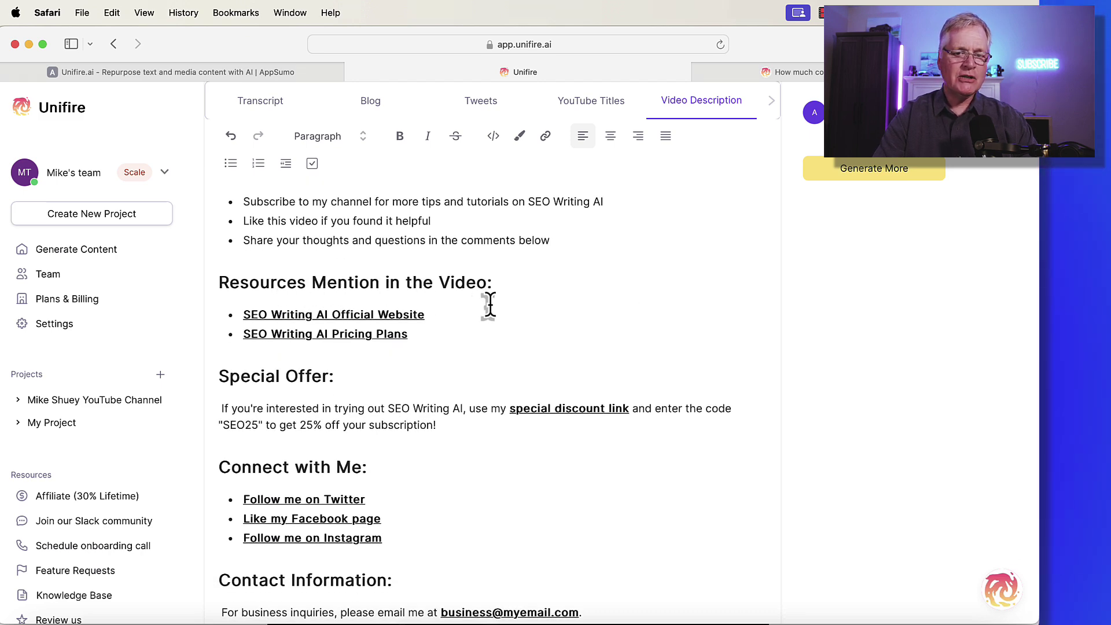
{"action": "scroll", "coordinate": [498, 348], "scroll_direction": "down", "scroll_amount": 2}
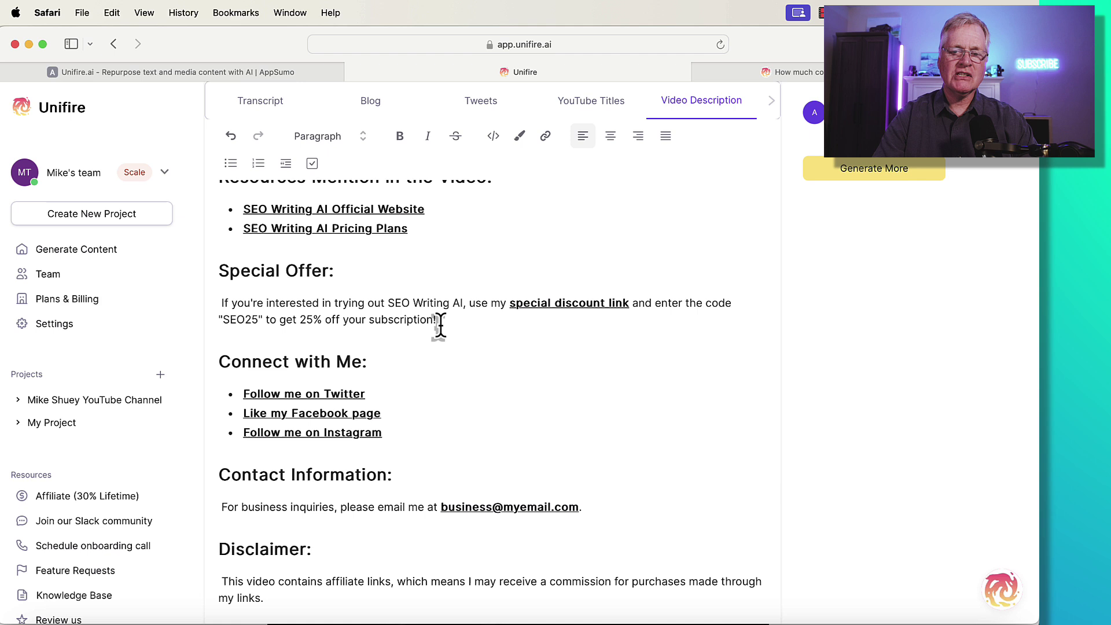
{"action": "scroll", "coordinate": [560, 345], "scroll_direction": "down", "scroll_amount": 4}
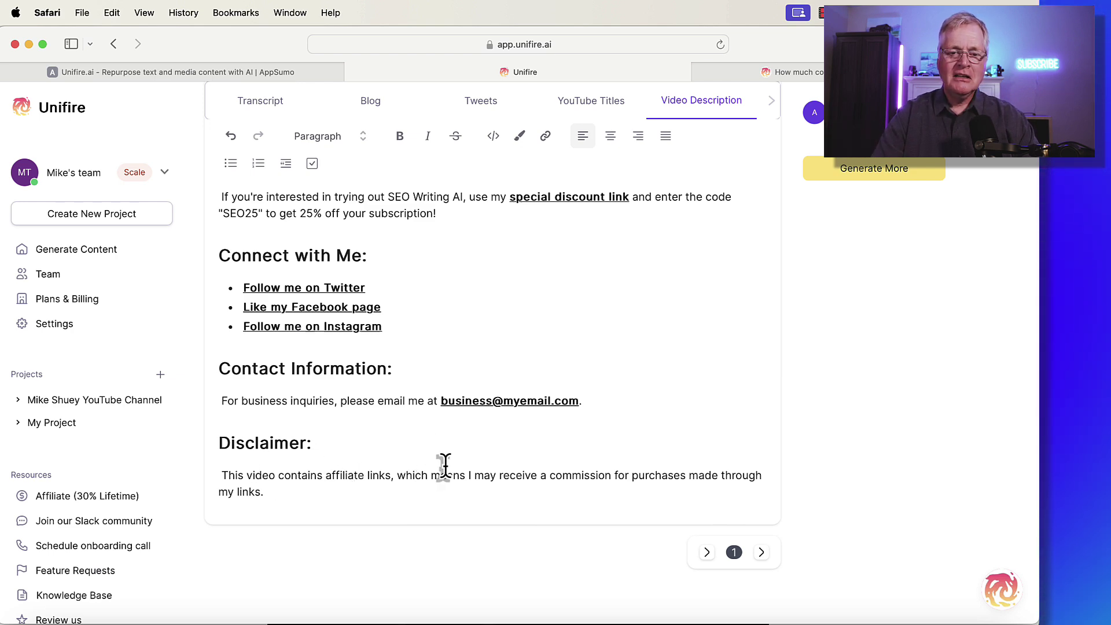
{"action": "scroll", "coordinate": [444, 466], "scroll_direction": "up", "scroll_amount": 5}
{"action": "scroll", "coordinate": [444, 467], "scroll_direction": "up", "scroll_amount": 2}
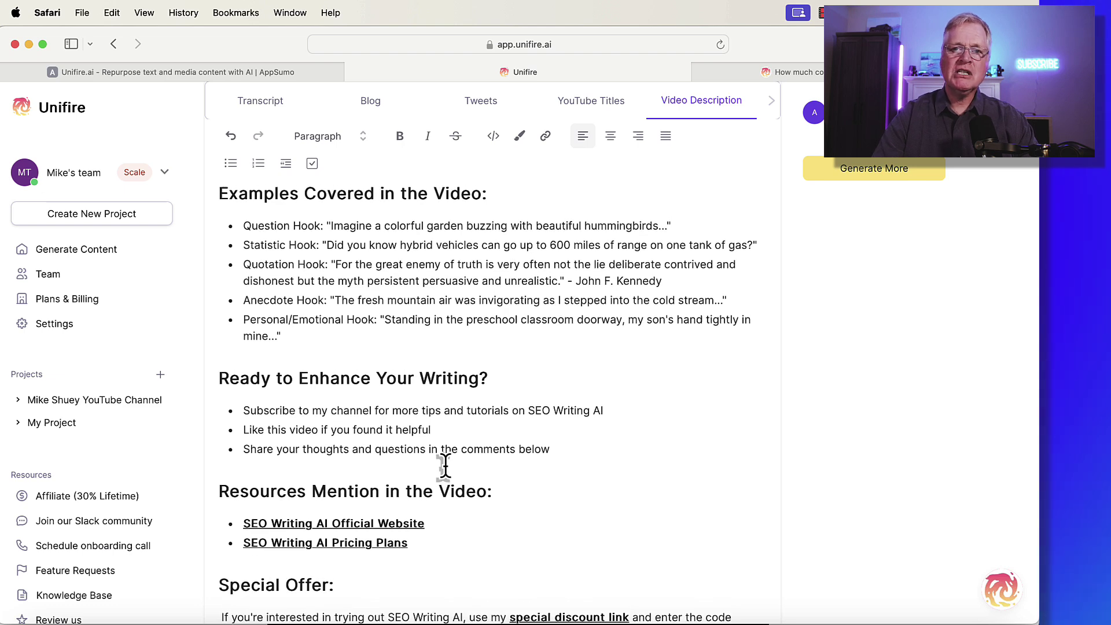
{"action": "scroll", "coordinate": [444, 466], "scroll_direction": "up", "scroll_amount": 8}
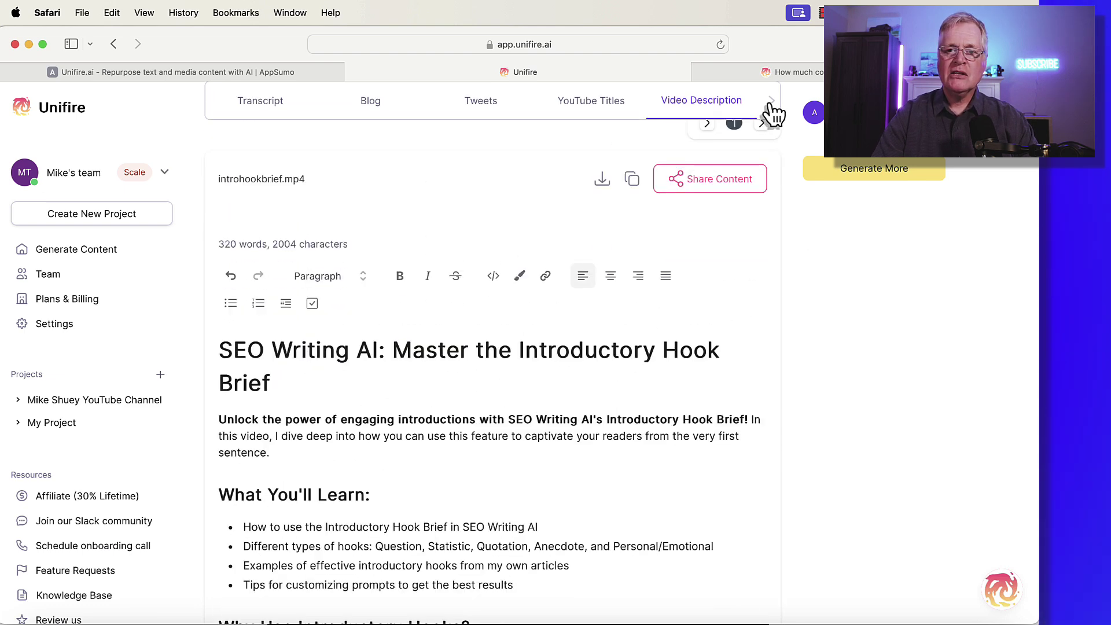
- Review the generated timestamps for introhookbrief.mp4 from the introduction to the conclusion, and return to the beginning of the list
{"action": "left_click", "coordinate": [777, 110]}
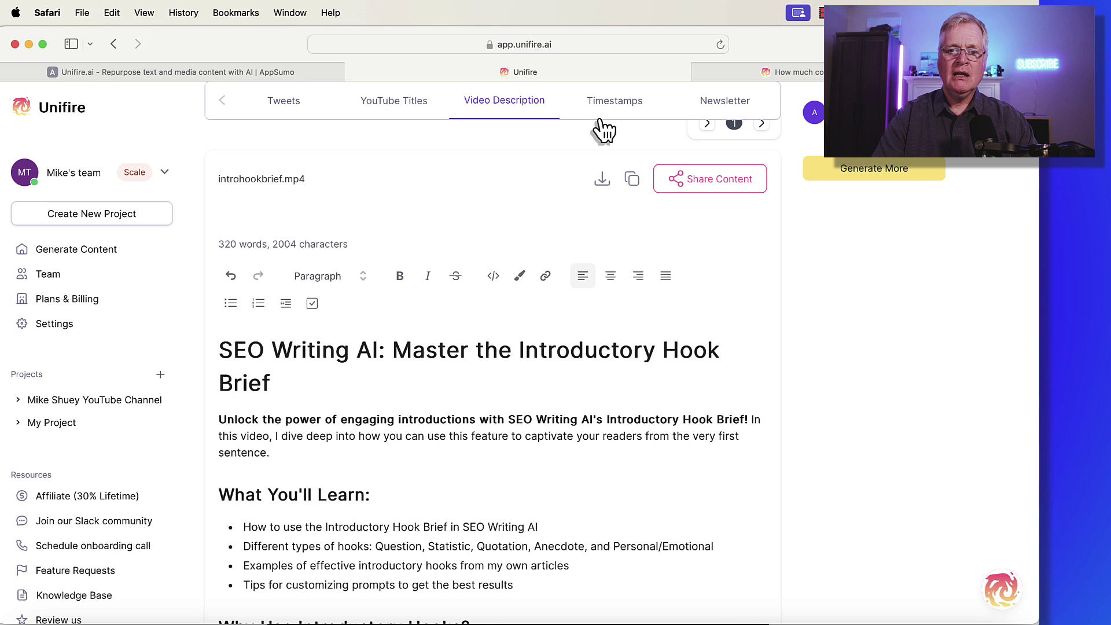
{"action": "left_click", "coordinate": [612, 104]}
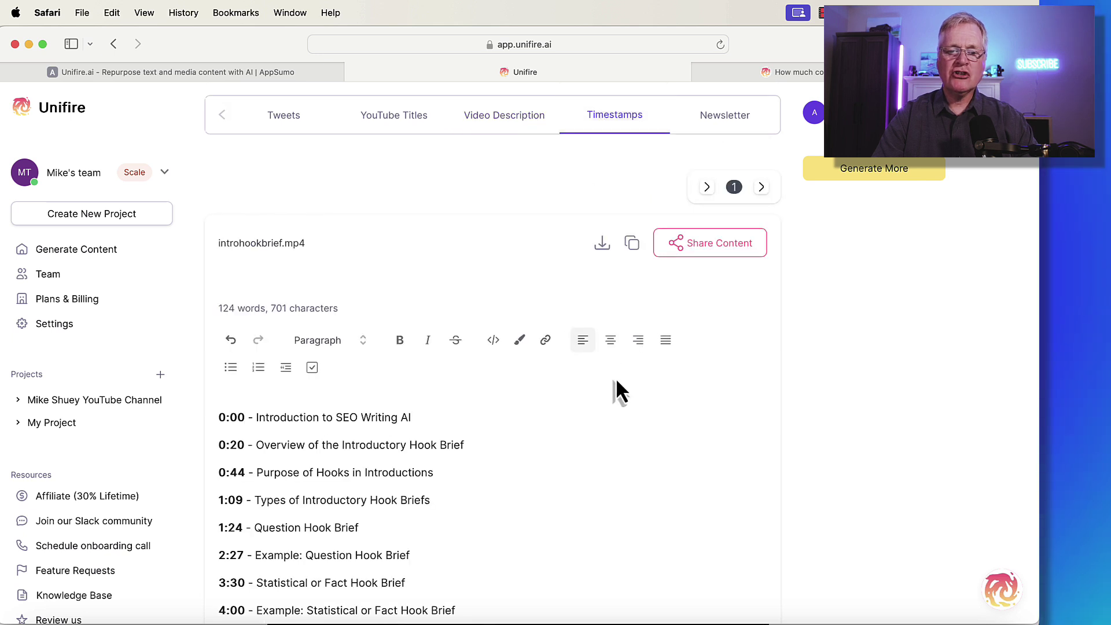
{"action": "scroll", "coordinate": [637, 407], "scroll_direction": "down", "scroll_amount": 1}
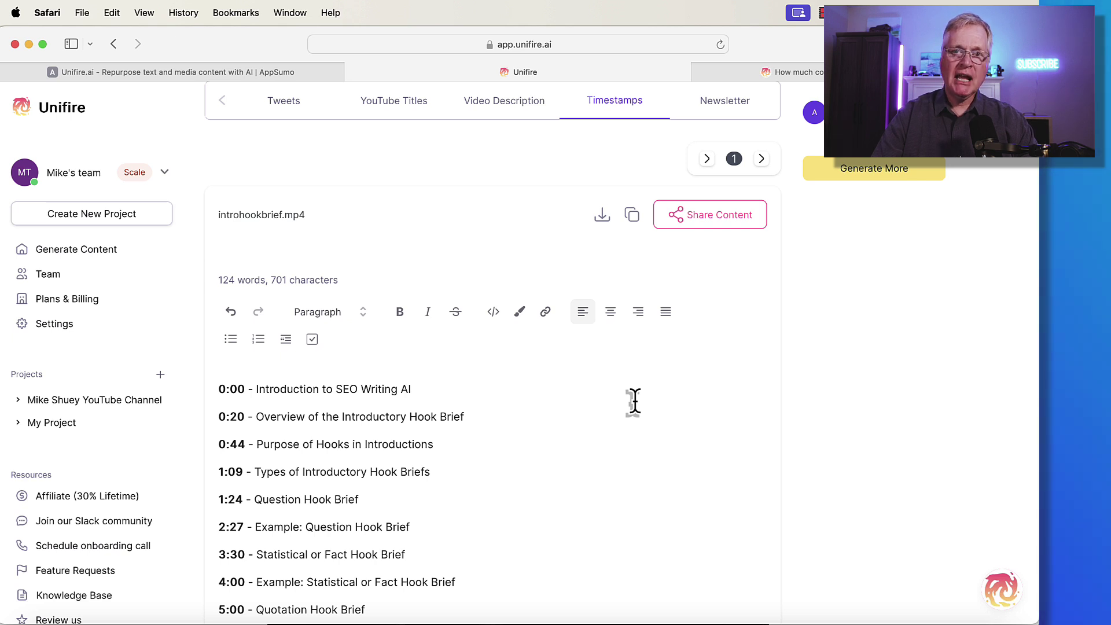
{"action": "scroll", "coordinate": [600, 520], "scroll_direction": "down", "scroll_amount": 9}
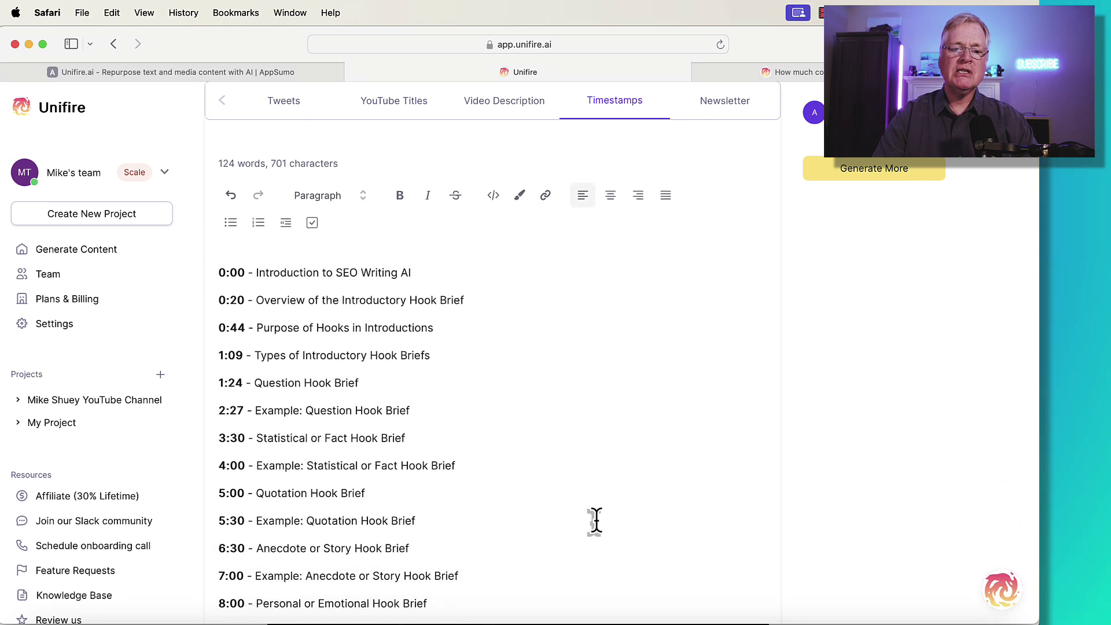
{"action": "scroll", "coordinate": [596, 521], "scroll_direction": "down", "scroll_amount": 4}
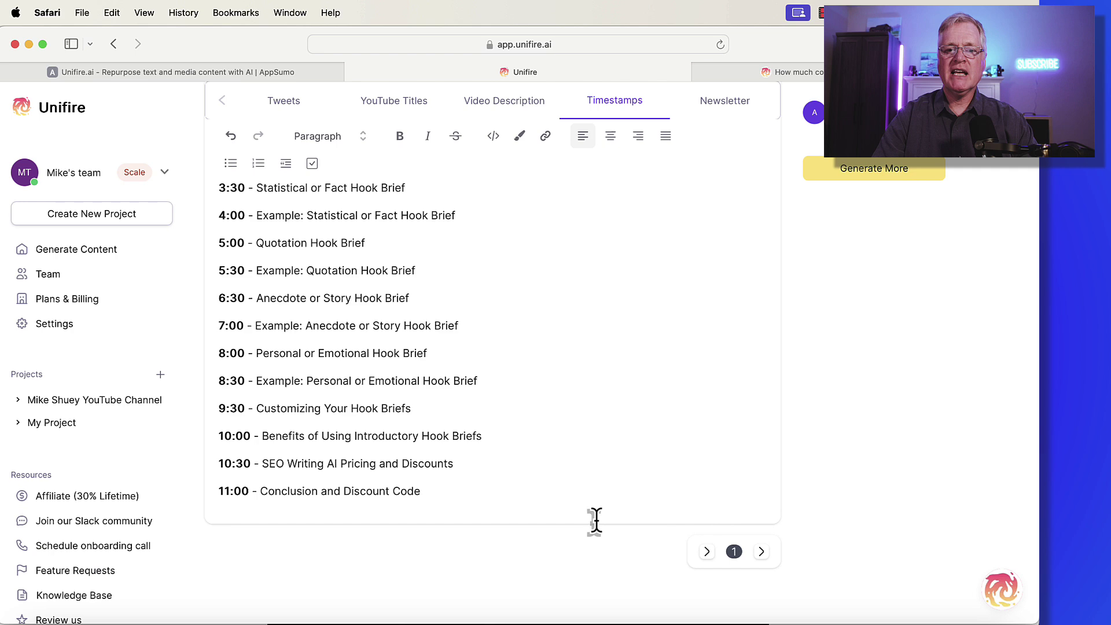
{"action": "scroll", "coordinate": [596, 522], "scroll_direction": "up", "scroll_amount": 8}
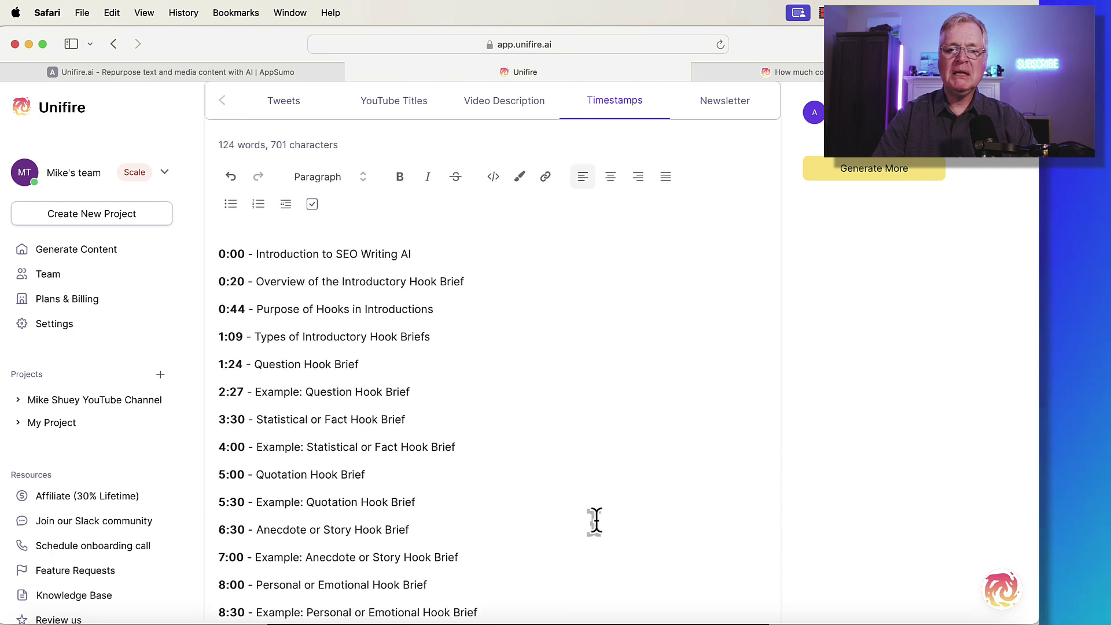
{"action": "scroll", "coordinate": [597, 522], "scroll_direction": "up", "scroll_amount": 1}
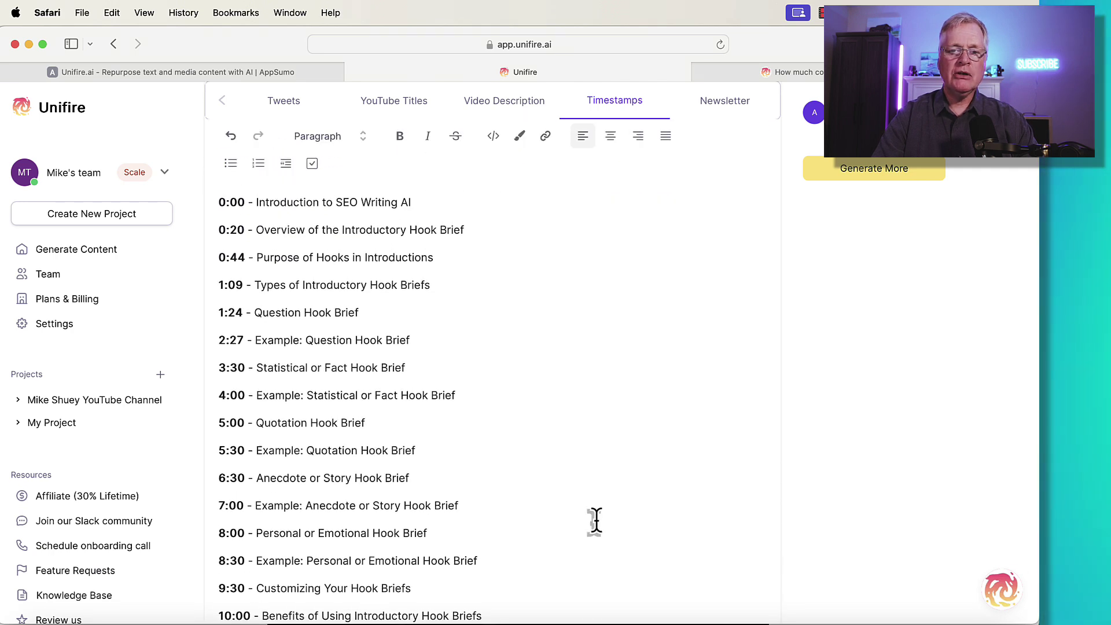
{"action": "scroll", "coordinate": [596, 522], "scroll_direction": "up", "scroll_amount": 2}
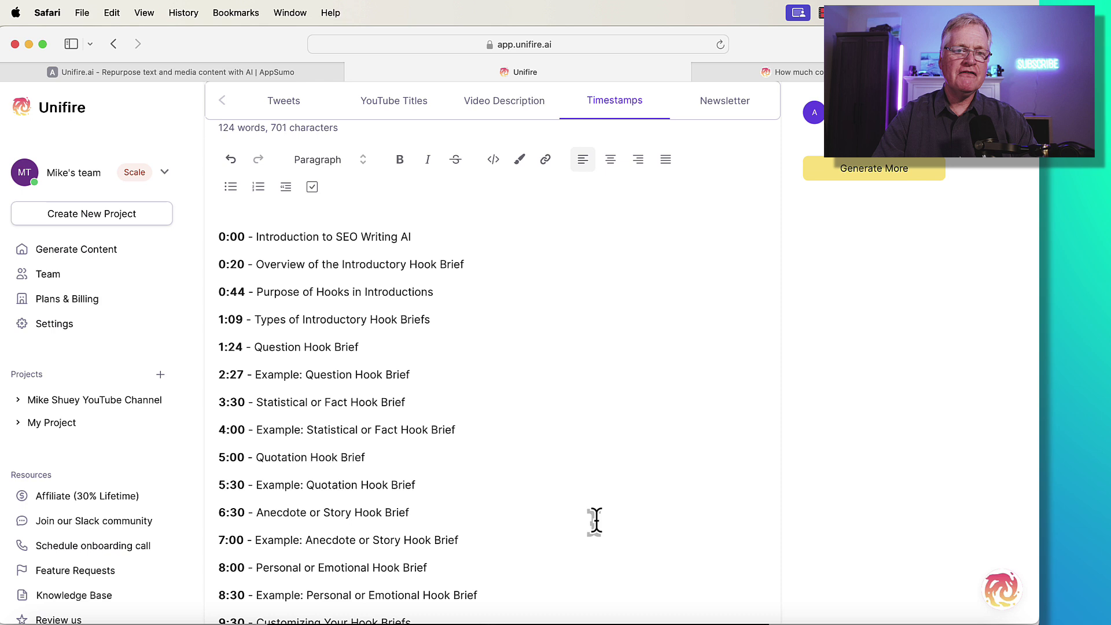
{"action": "scroll", "coordinate": [596, 520], "scroll_direction": "down", "scroll_amount": 2}
{"action": "scroll", "coordinate": [590, 486], "scroll_direction": "up", "scroll_amount": 3}
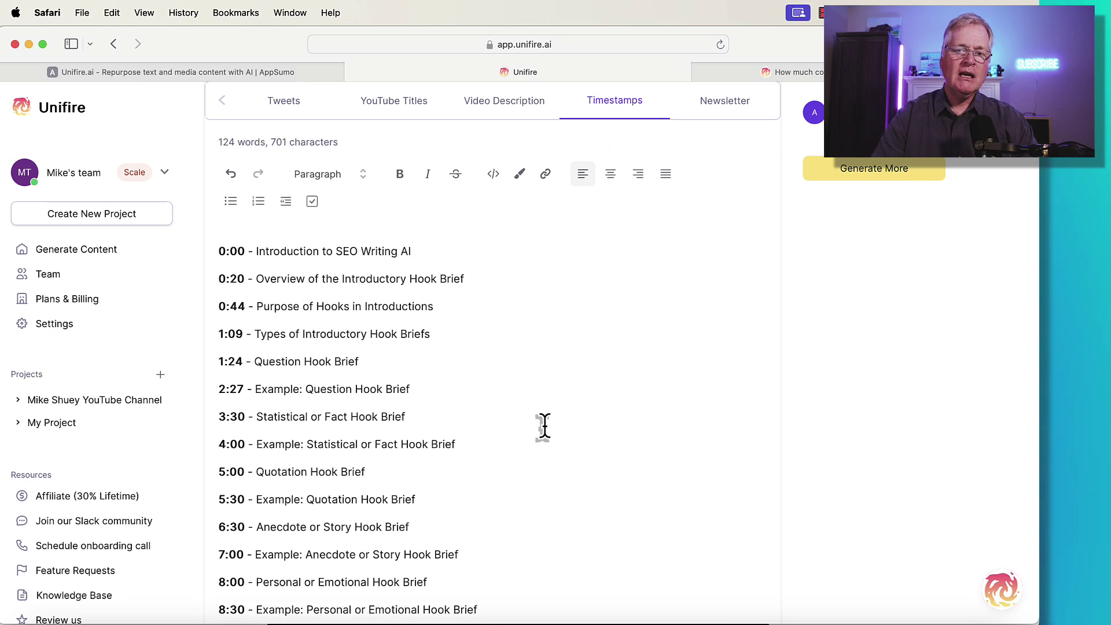
{"action": "scroll", "coordinate": [662, 420], "scroll_direction": "down", "scroll_amount": 1}
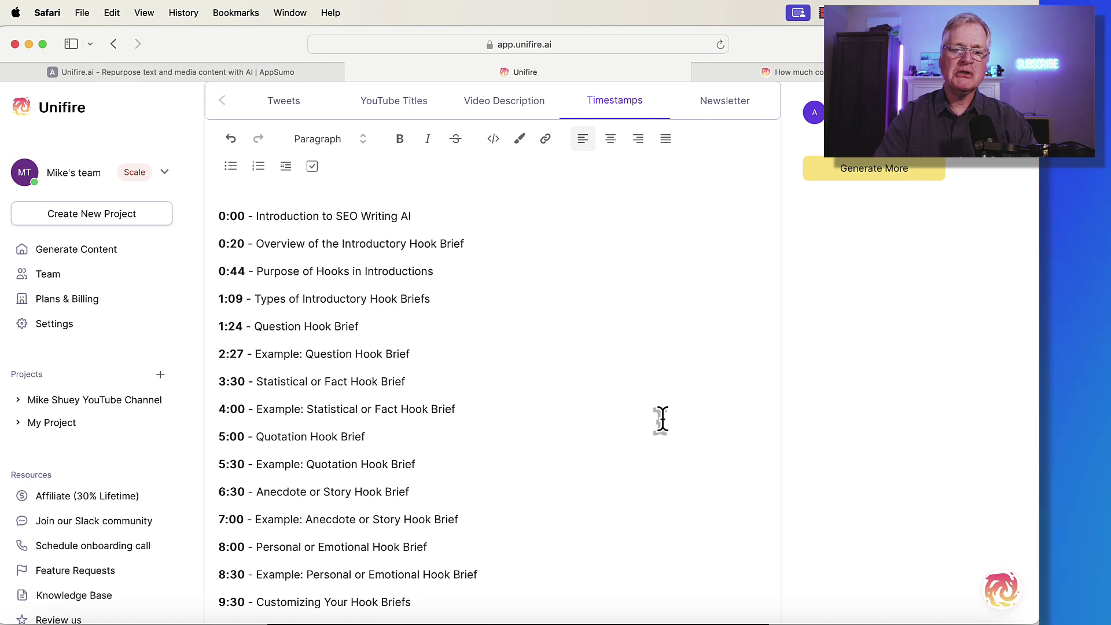
{"action": "scroll", "coordinate": [661, 419], "scroll_direction": "up", "scroll_amount": 5}
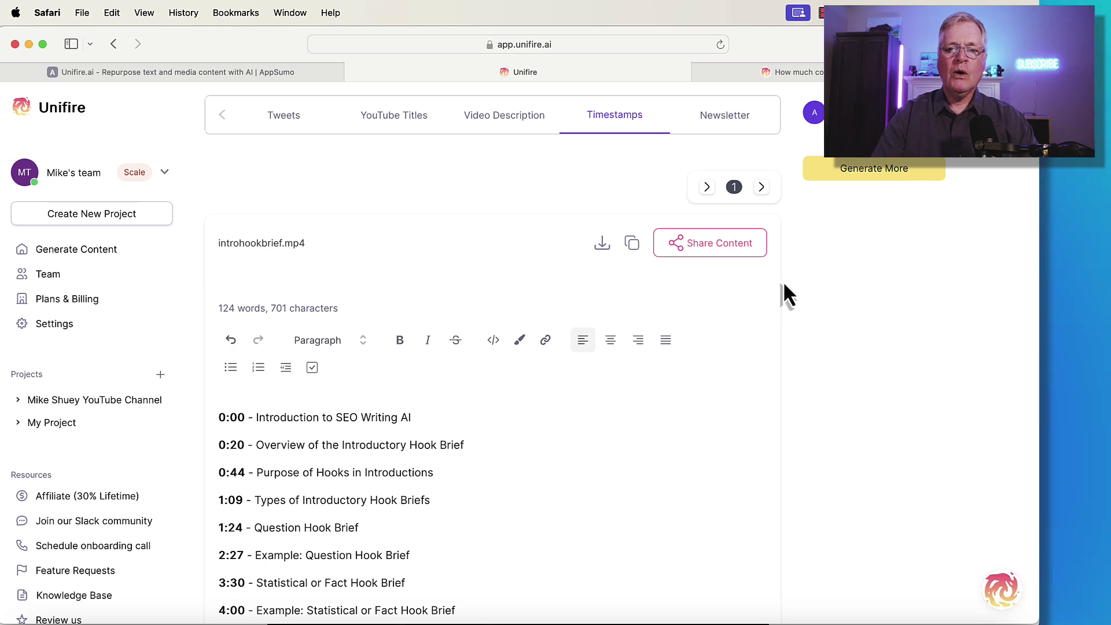
- Read the generated newsletter for introhookbrief.mp4 through its hook types, Key Learnings and closing contact links, and return to its beginning
{"action": "left_click", "coordinate": [740, 131]}
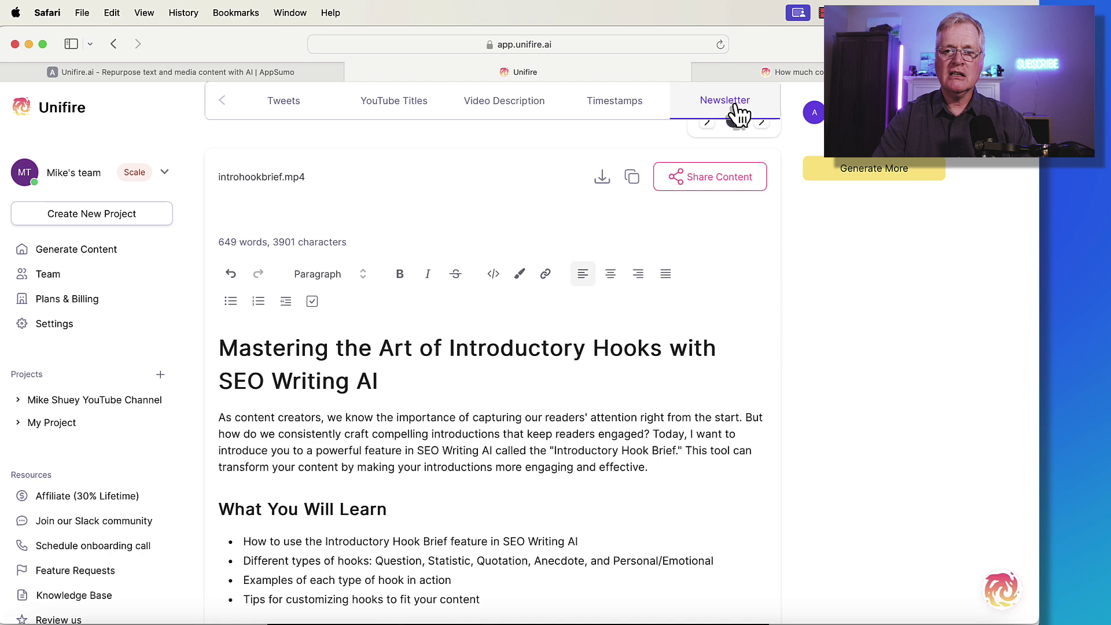
{"action": "scroll", "coordinate": [697, 317], "scroll_direction": "down", "scroll_amount": 3}
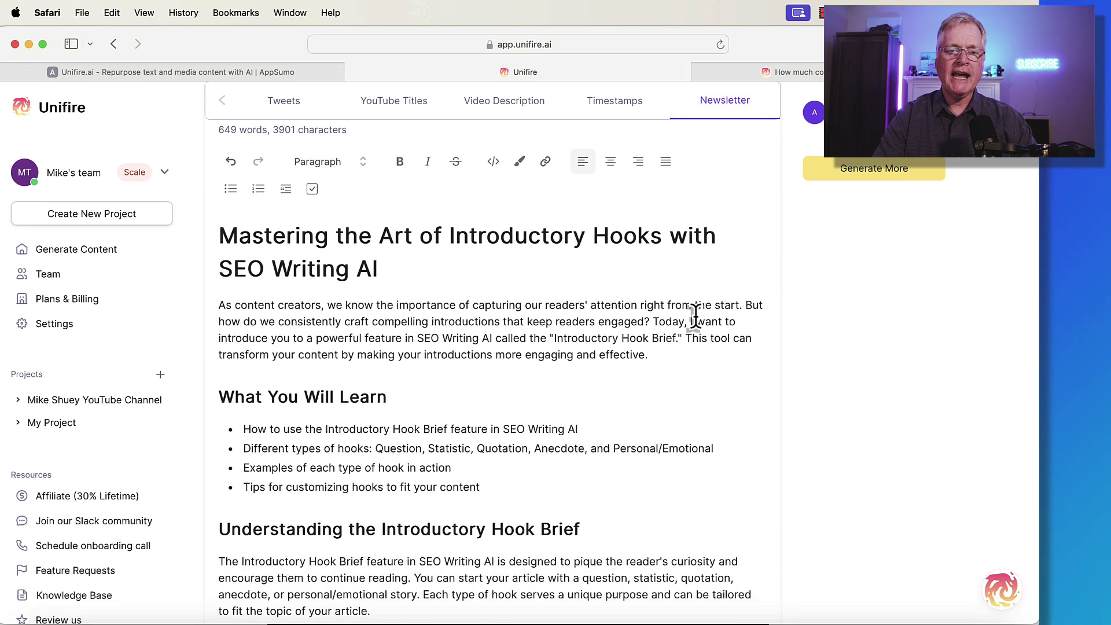
{"action": "scroll", "coordinate": [734, 352], "scroll_direction": "down", "scroll_amount": 1}
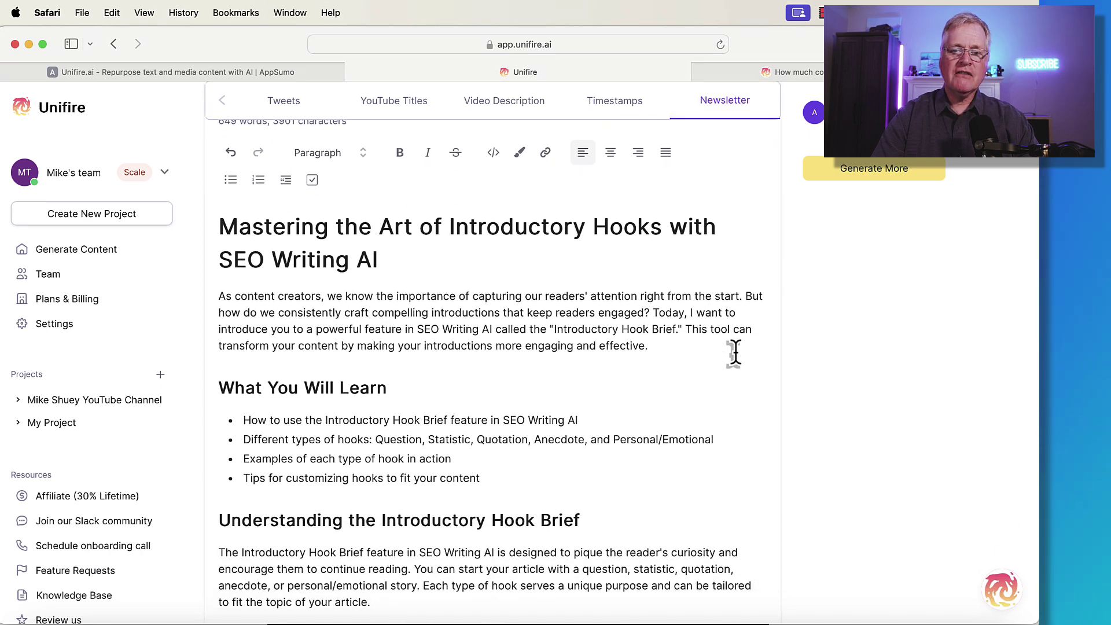
{"action": "scroll", "coordinate": [734, 352], "scroll_direction": "down", "scroll_amount": 5}
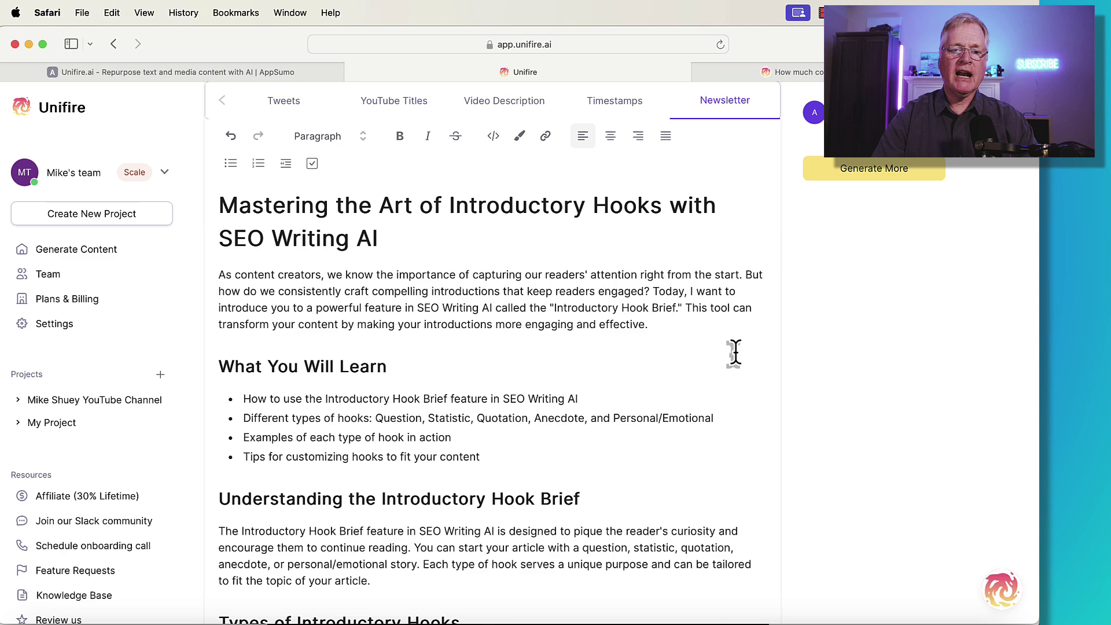
{"action": "scroll", "coordinate": [734, 353], "scroll_direction": "down", "scroll_amount": 1}
{"action": "scroll", "coordinate": [734, 352], "scroll_direction": "down", "scroll_amount": 5}
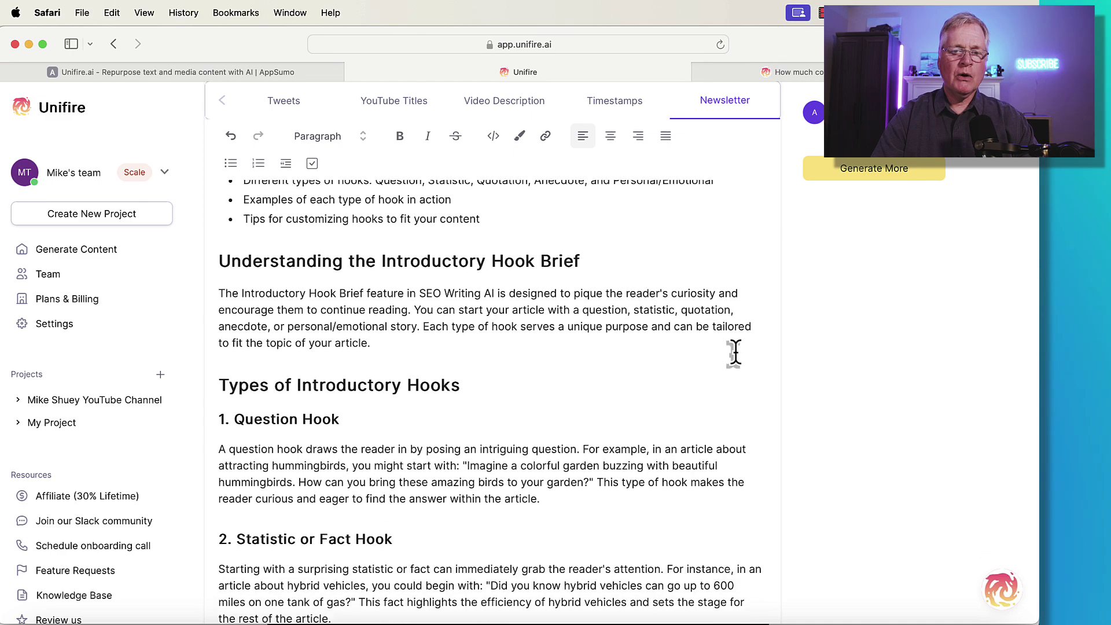
{"action": "scroll", "coordinate": [734, 353], "scroll_direction": "down", "scroll_amount": 20}
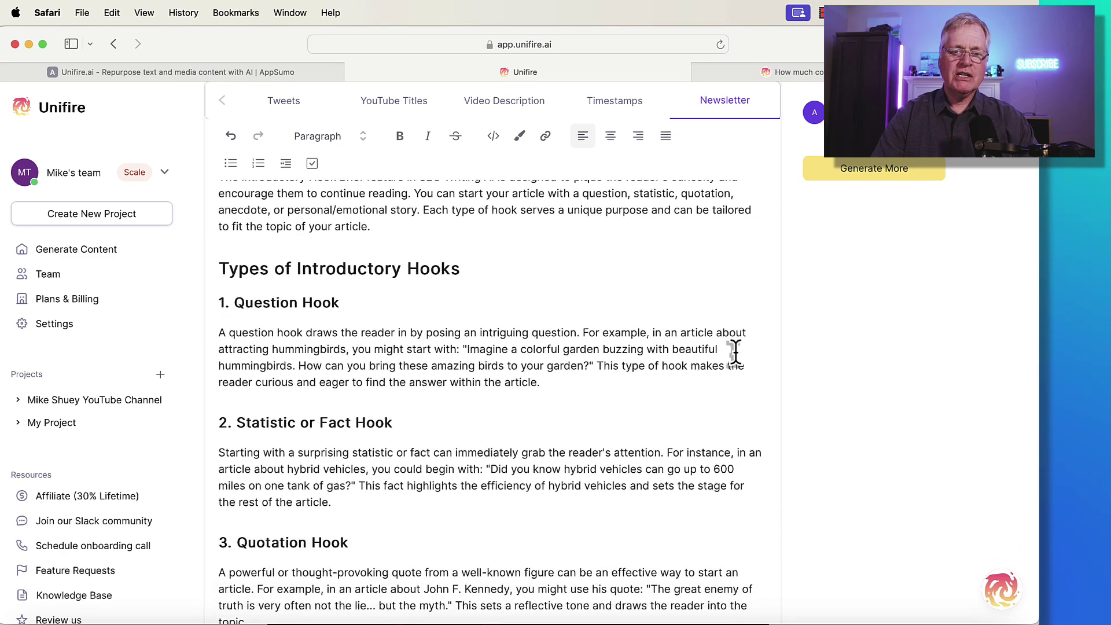
{"action": "scroll", "coordinate": [734, 353], "scroll_direction": "down", "scroll_amount": 8}
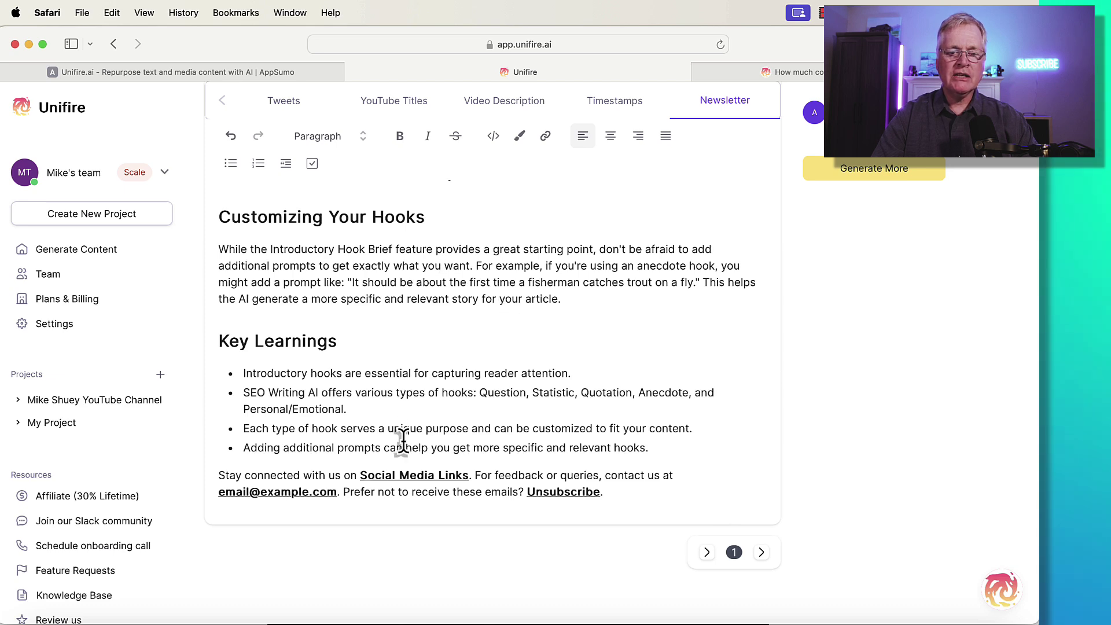
{"action": "scroll", "coordinate": [577, 469], "scroll_direction": "up", "scroll_amount": 7}
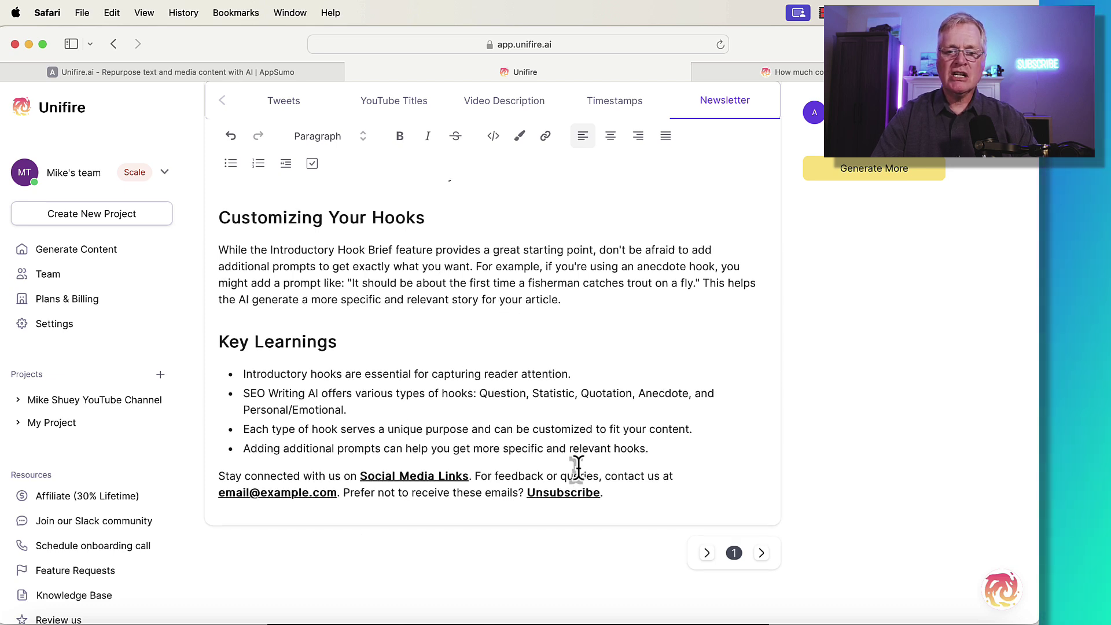
{"action": "scroll", "coordinate": [577, 469], "scroll_direction": "up", "scroll_amount": 20}
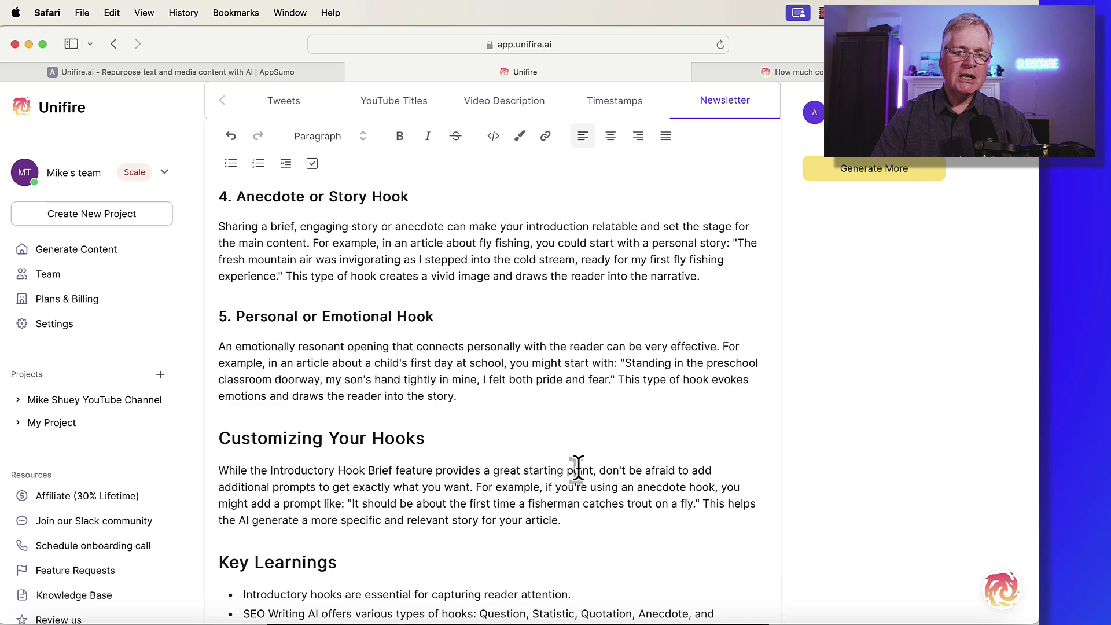
{"action": "scroll", "coordinate": [578, 469], "scroll_direction": "up", "scroll_amount": 15}
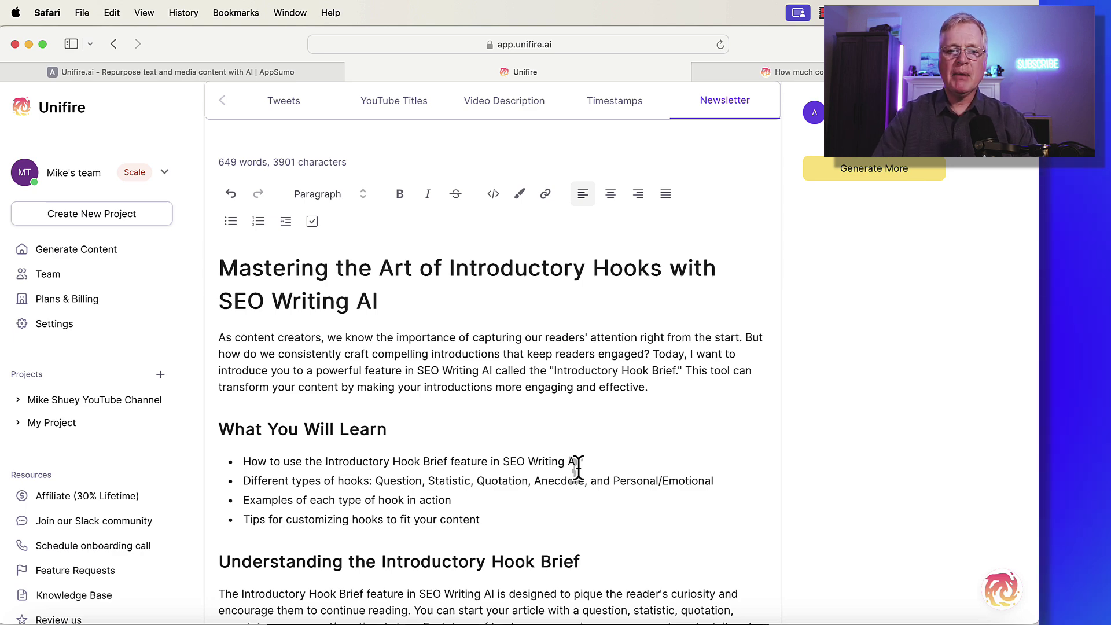
{"action": "scroll", "coordinate": [397, 176], "scroll_direction": "up", "scroll_amount": 3}
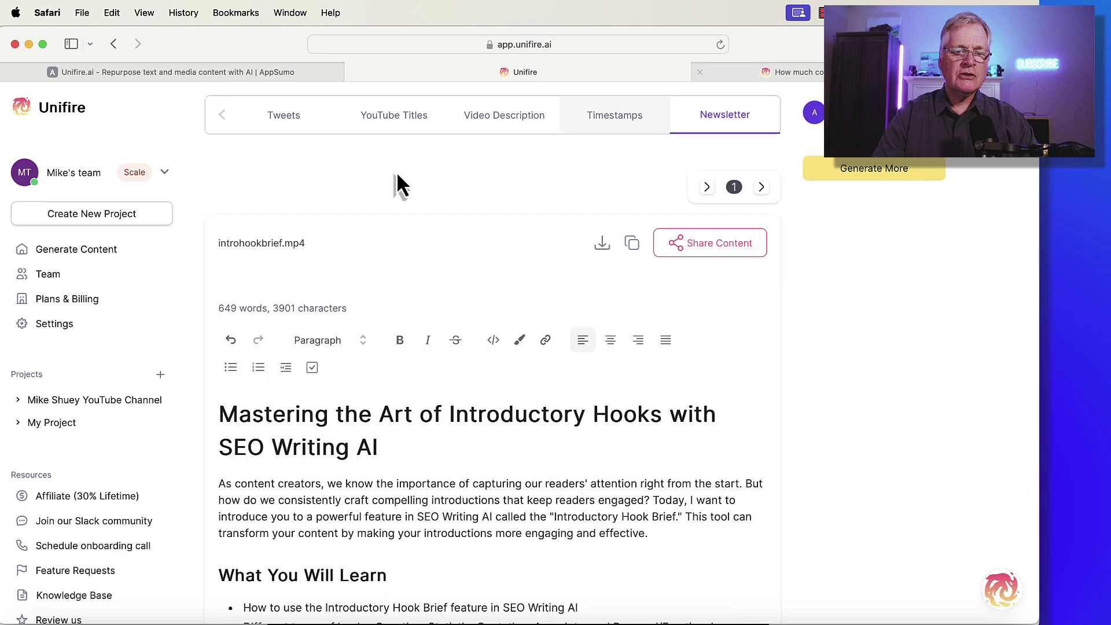
- Open the flipner-2.mp4 generation from the YouTube channel project and examine the opening of its transcript
{"action": "left_click", "coordinate": [106, 401]}
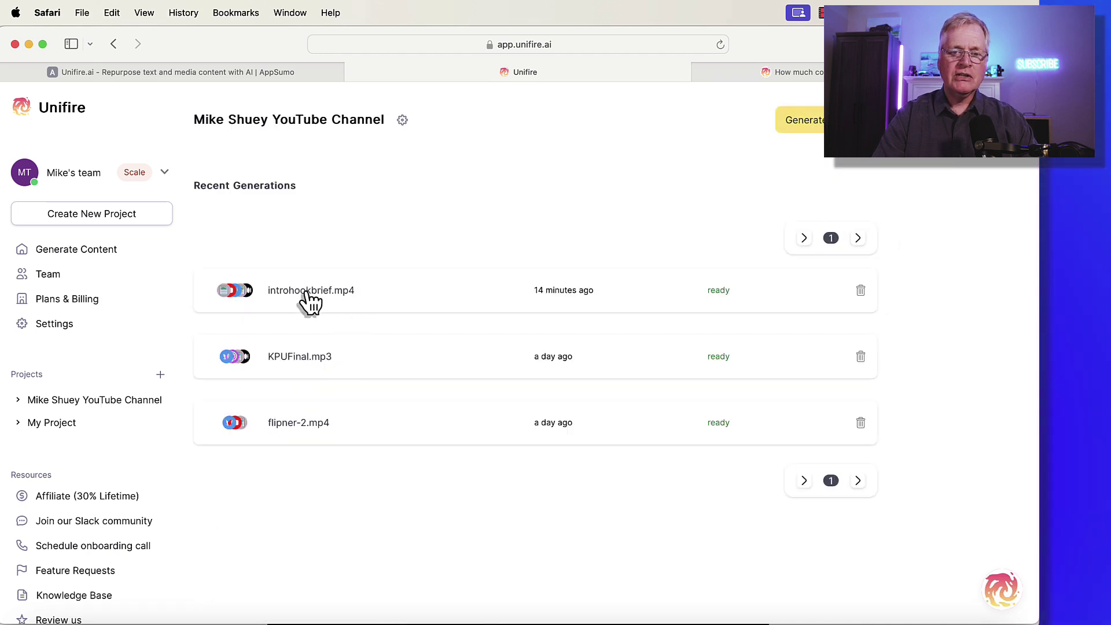
{"action": "left_click", "coordinate": [303, 424]}
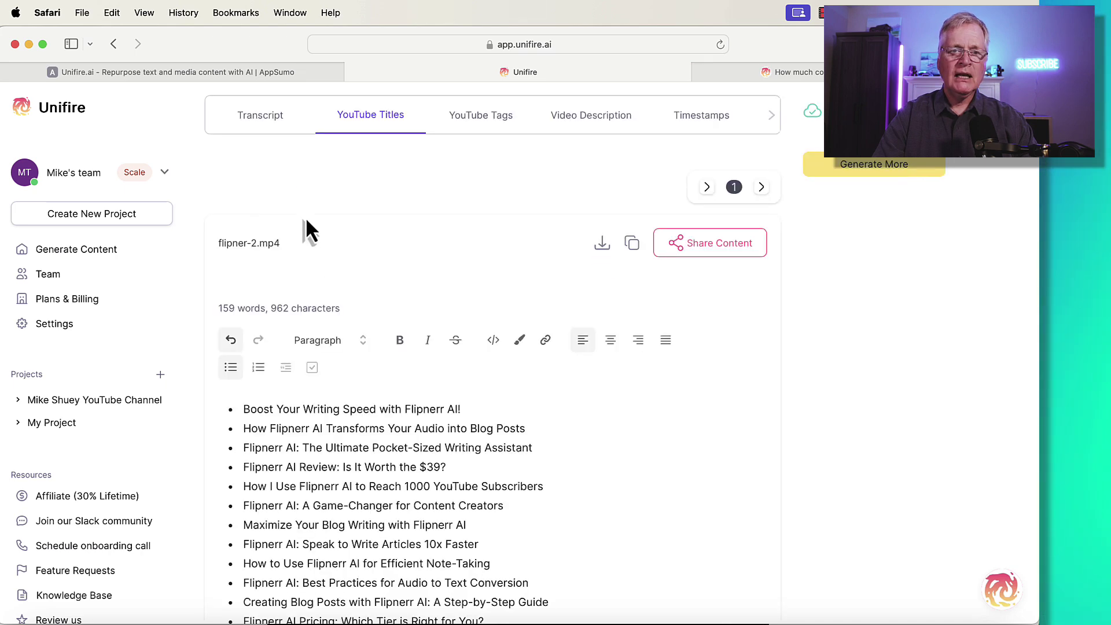
{"action": "left_click", "coordinate": [273, 119]}
{"action": "scroll", "coordinate": [595, 305], "scroll_direction": "down", "scroll_amount": 3}
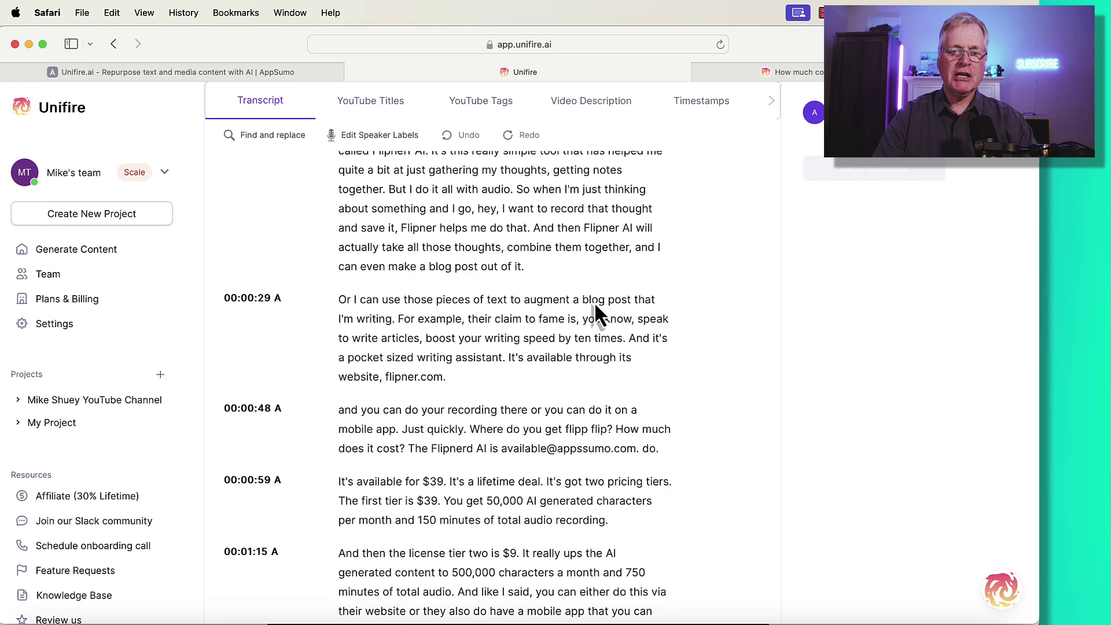
{"action": "scroll", "coordinate": [595, 305], "scroll_direction": "up", "scroll_amount": 3}
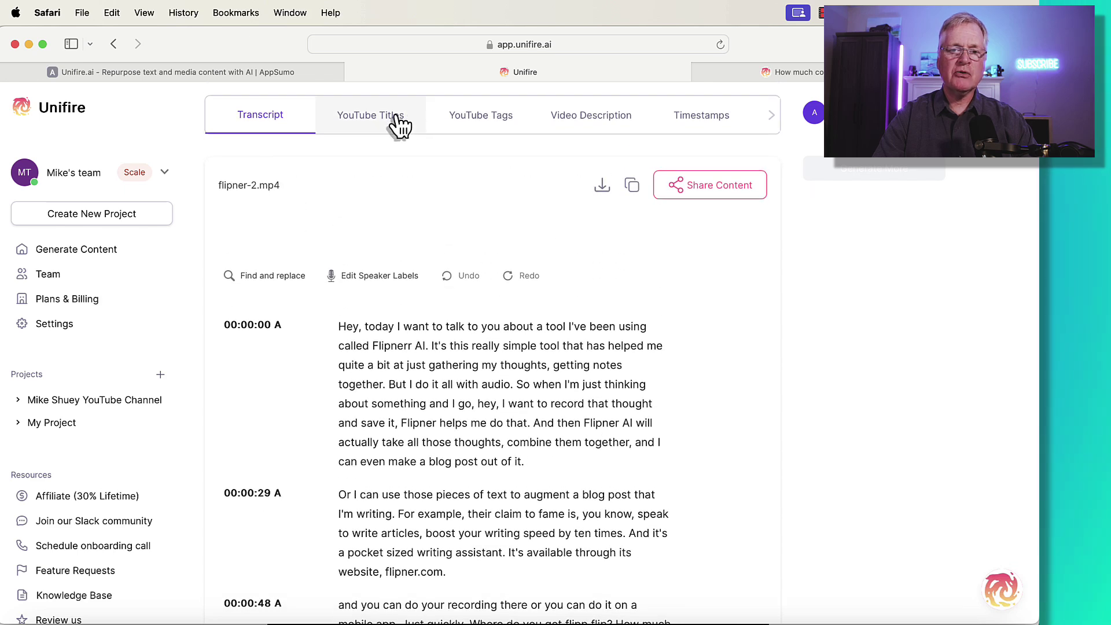
- Review the full list of generated YouTube titles for flipner-2.mp4
{"action": "left_click", "coordinate": [398, 121]}
{"action": "scroll", "coordinate": [661, 385], "scroll_direction": "down", "scroll_amount": 8}
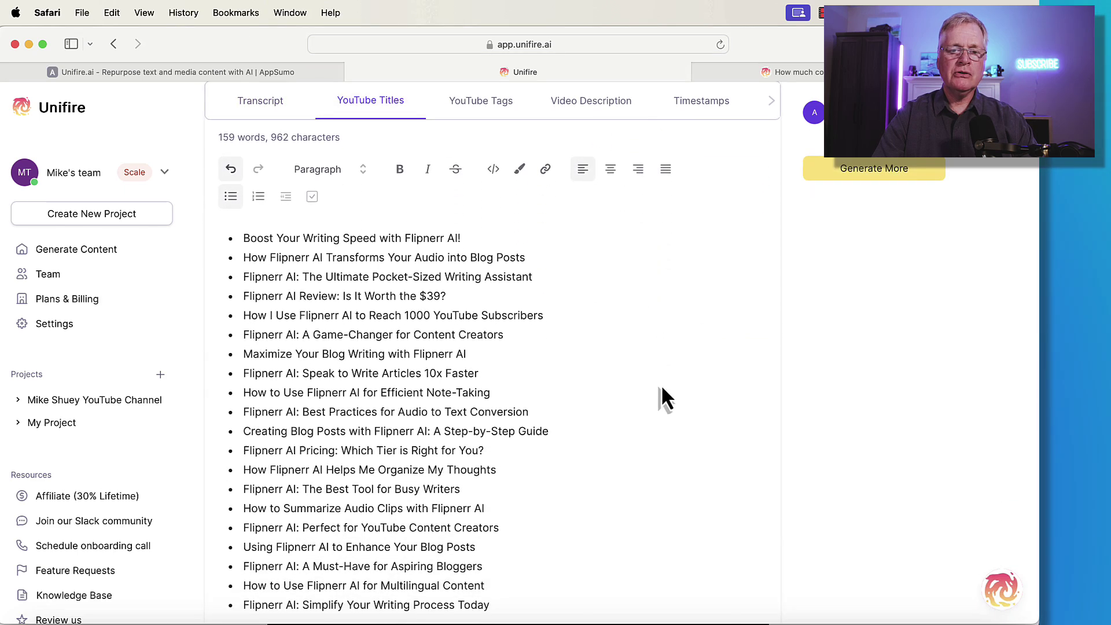
{"action": "scroll", "coordinate": [660, 384], "scroll_direction": "up", "scroll_amount": 2}
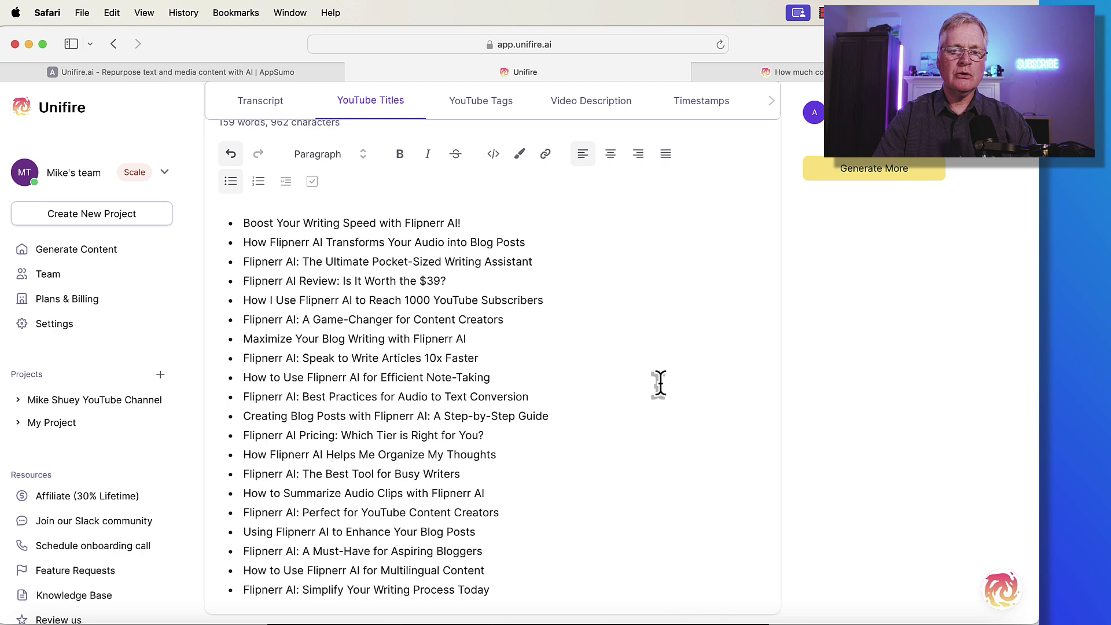
{"action": "scroll", "coordinate": [660, 383], "scroll_direction": "down", "scroll_amount": 1}
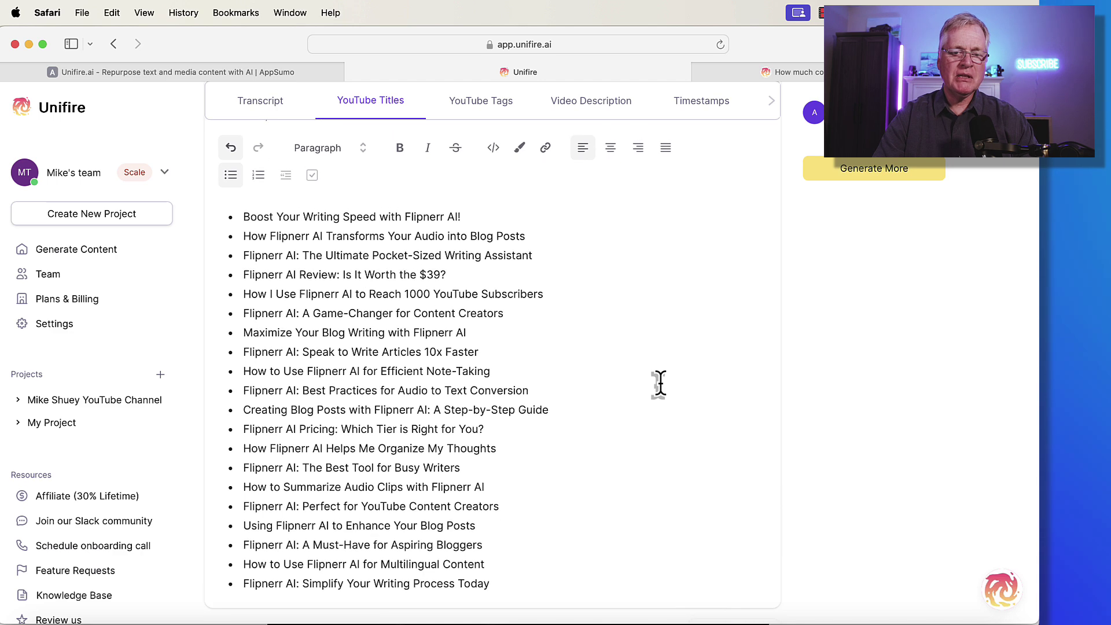
{"action": "scroll", "coordinate": [660, 384], "scroll_direction": "up", "scroll_amount": 4}
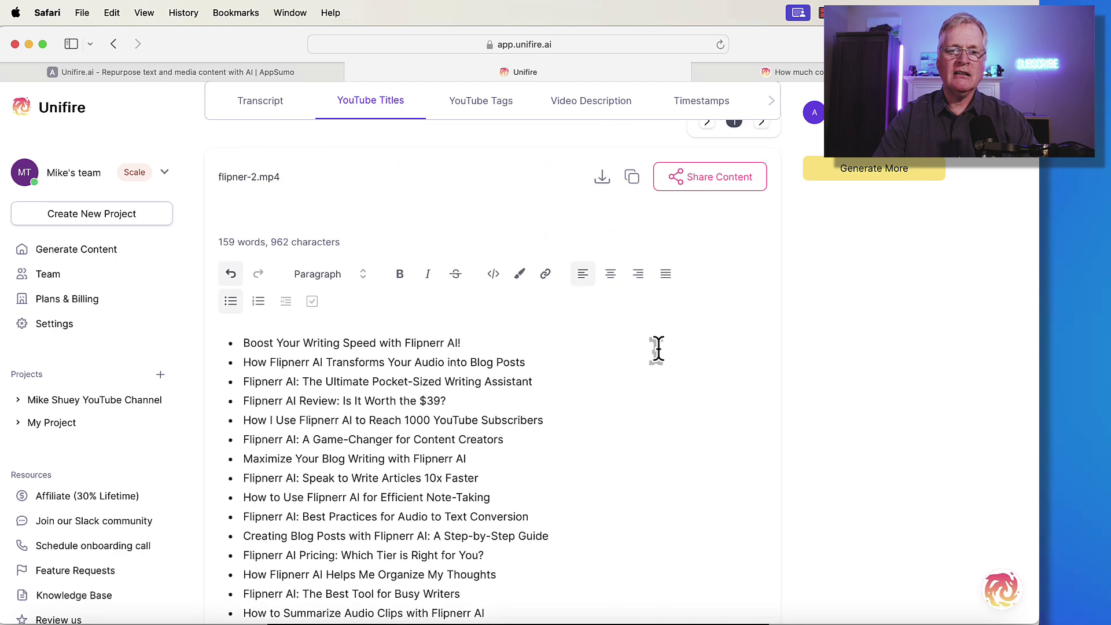
- Look through the generated YouTube tags for flipner-2.mp4
{"action": "left_click", "coordinate": [481, 107]}
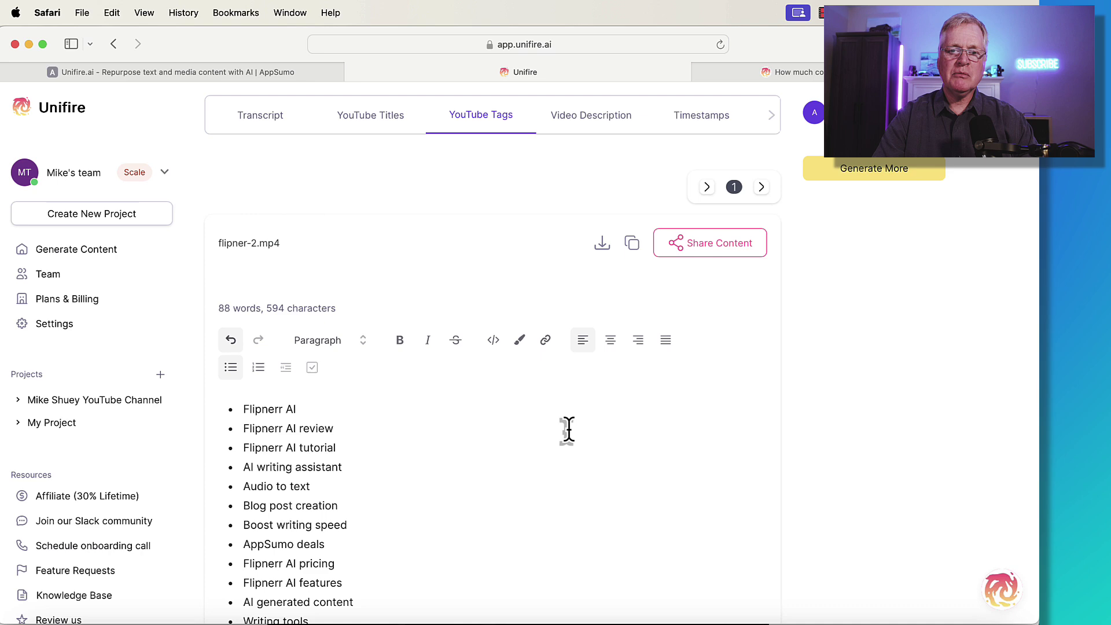
{"action": "scroll", "coordinate": [567, 429], "scroll_direction": "down", "scroll_amount": 5}
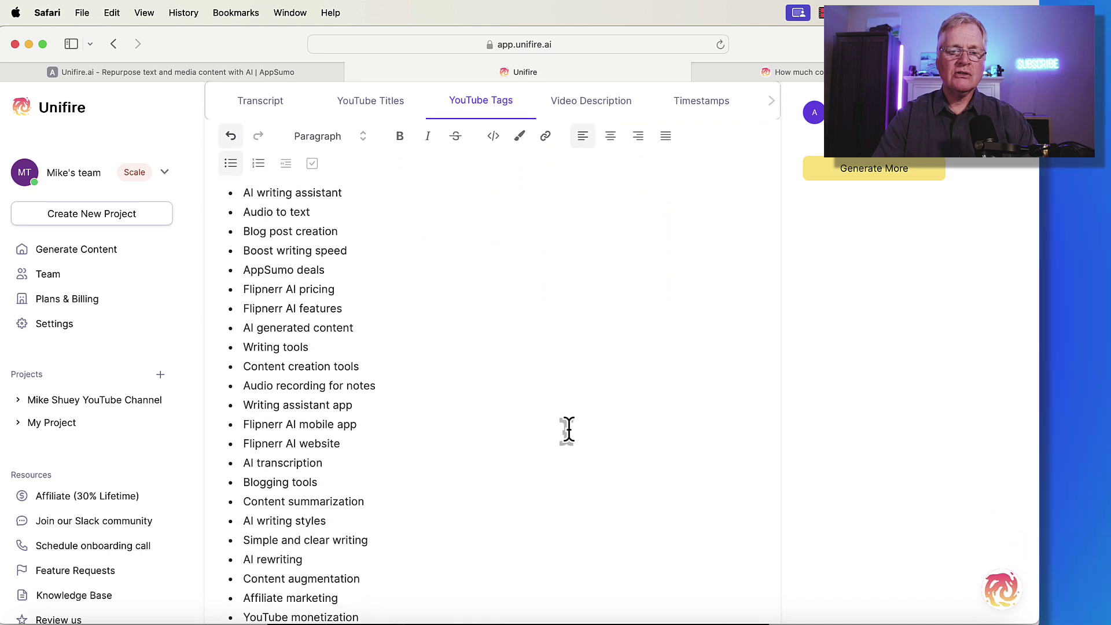
{"action": "scroll", "coordinate": [567, 429], "scroll_direction": "down", "scroll_amount": 2}
{"action": "scroll", "coordinate": [568, 429], "scroll_direction": "up", "scroll_amount": 1}
- Read the generated video description for flipner-2.mp4, including its key features and pricing details
{"action": "left_click", "coordinate": [576, 102]}
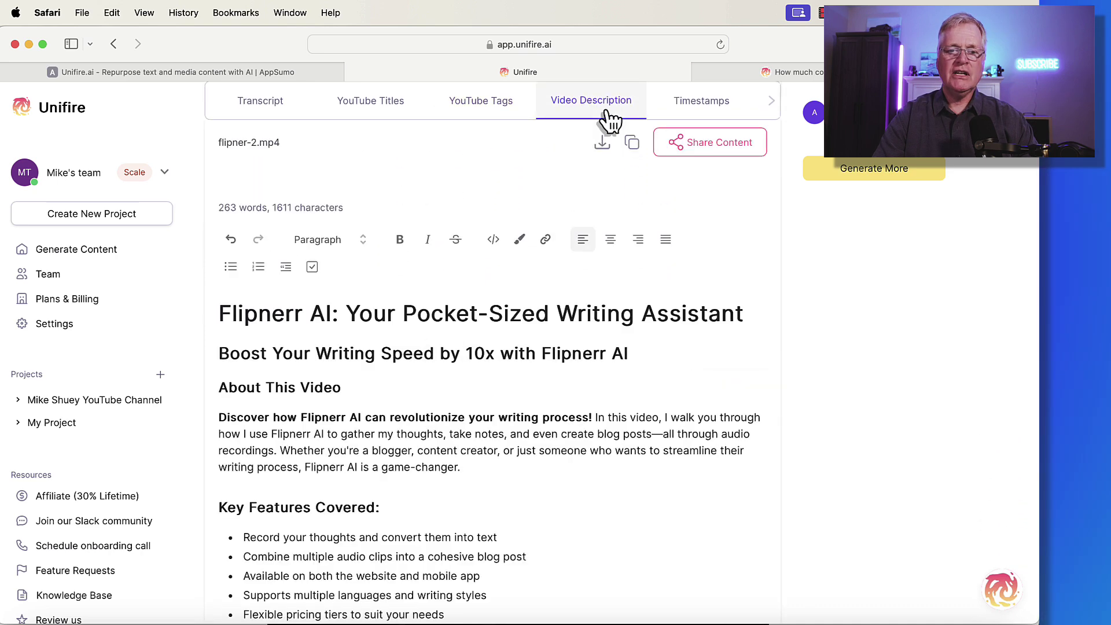
{"action": "scroll", "coordinate": [628, 411], "scroll_direction": "down", "scroll_amount": 3}
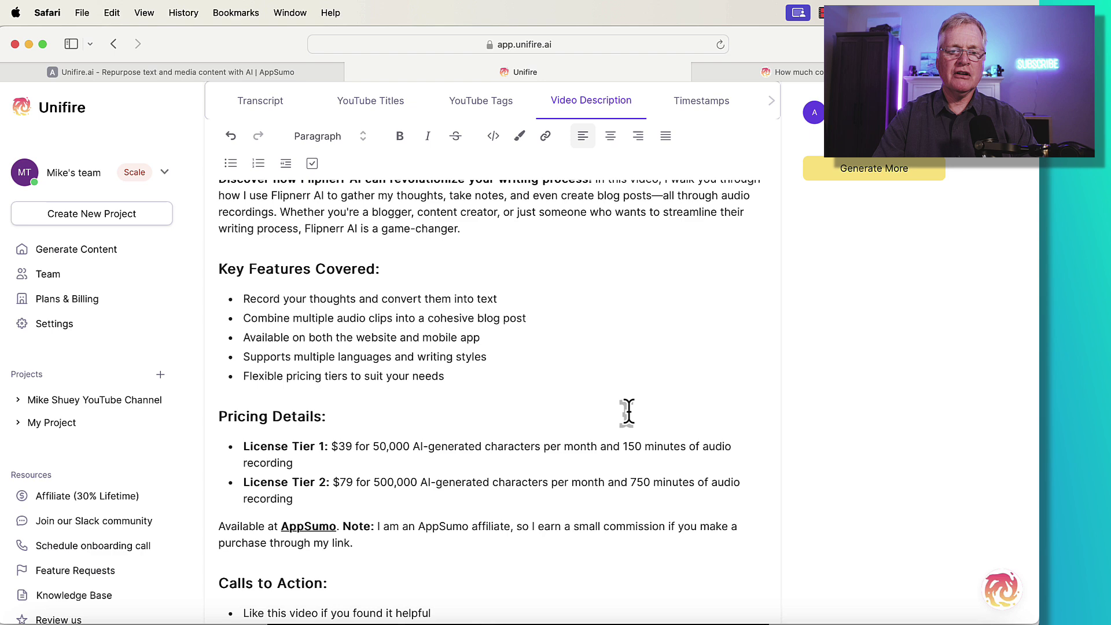
{"action": "scroll", "coordinate": [628, 411], "scroll_direction": "up", "scroll_amount": 2}
- Review the full list of generated timestamps for flipner-2.mp4
{"action": "left_click", "coordinate": [766, 103]}
{"action": "scroll", "coordinate": [612, 392], "scroll_direction": "down", "scroll_amount": 5}
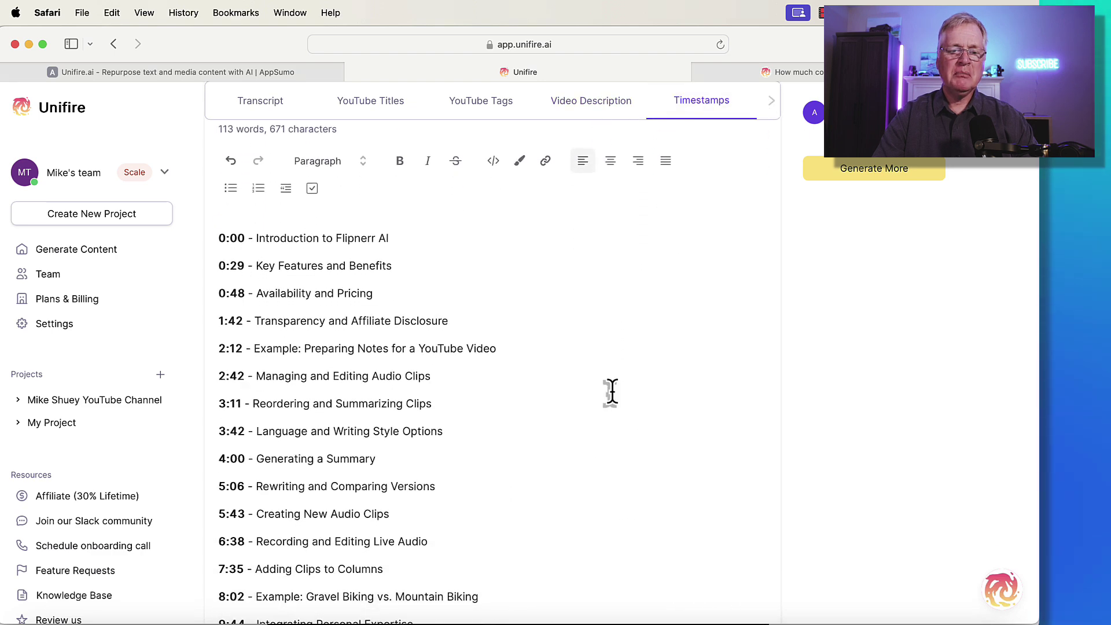
{"action": "scroll", "coordinate": [612, 393], "scroll_direction": "up", "scroll_amount": 8}
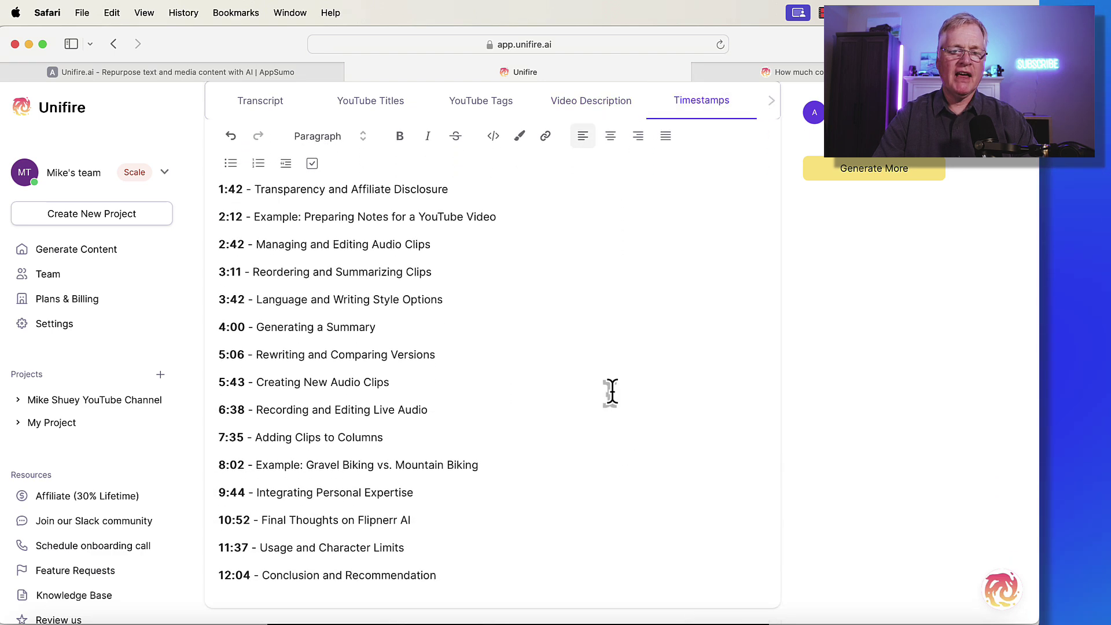
{"action": "scroll", "coordinate": [612, 393], "scroll_direction": "up", "scroll_amount": 1}
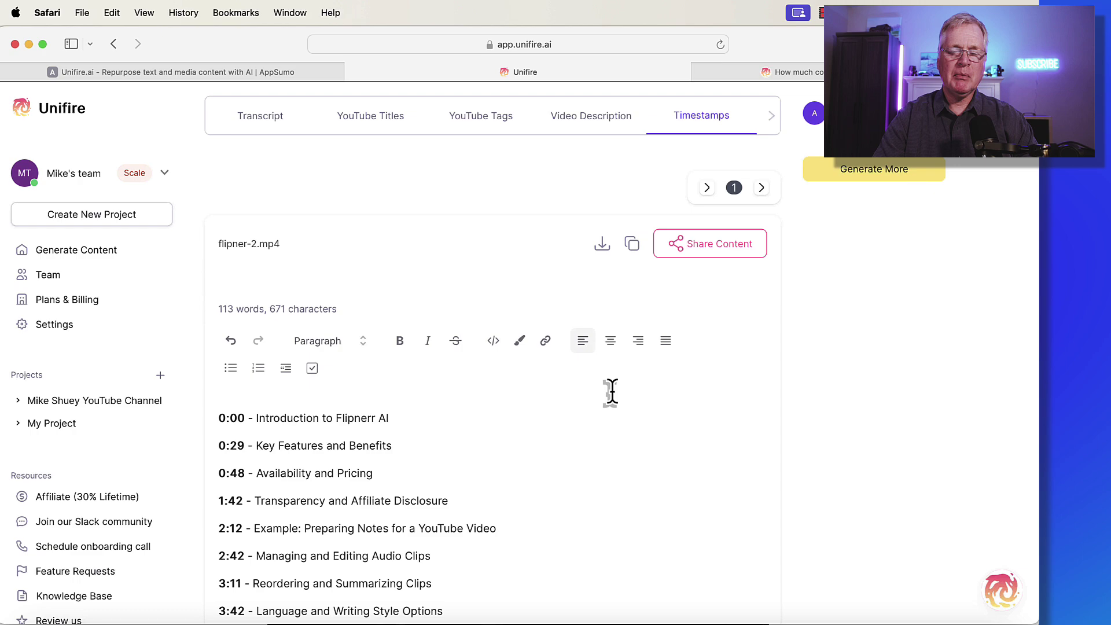
- Look through the generated tweets for flipner-2.mp4 and check the form for generating more tweets without submitting it
{"action": "scroll", "coordinate": [746, 118], "scroll_direction": "right", "scroll_amount": 2}
{"action": "left_click", "coordinate": [733, 119]}
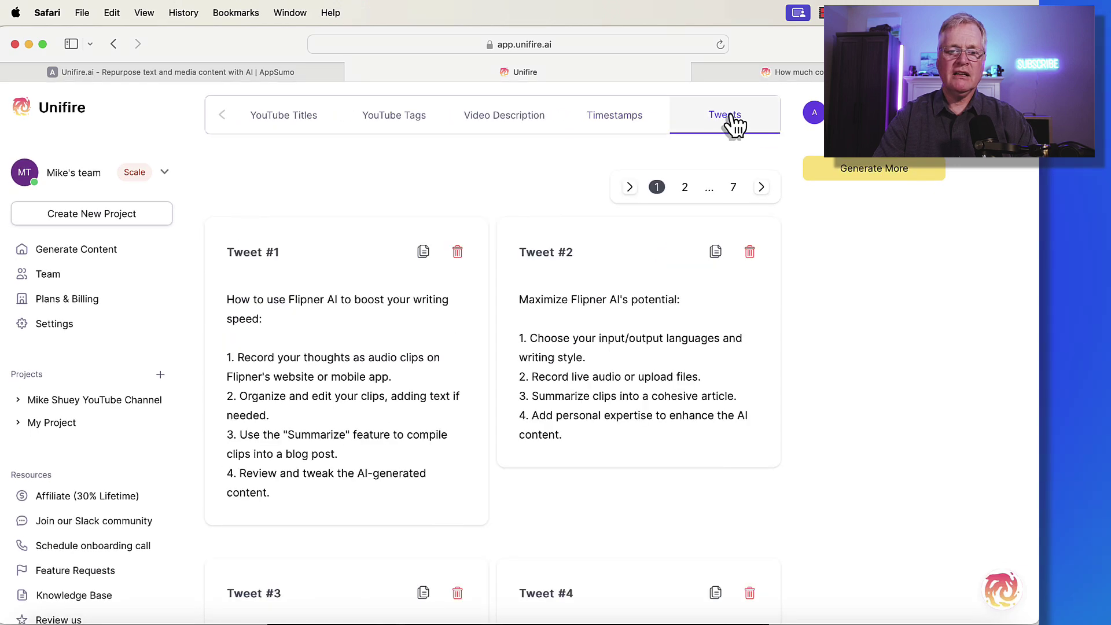
{"action": "scroll", "coordinate": [664, 295], "scroll_direction": "down", "scroll_amount": 5}
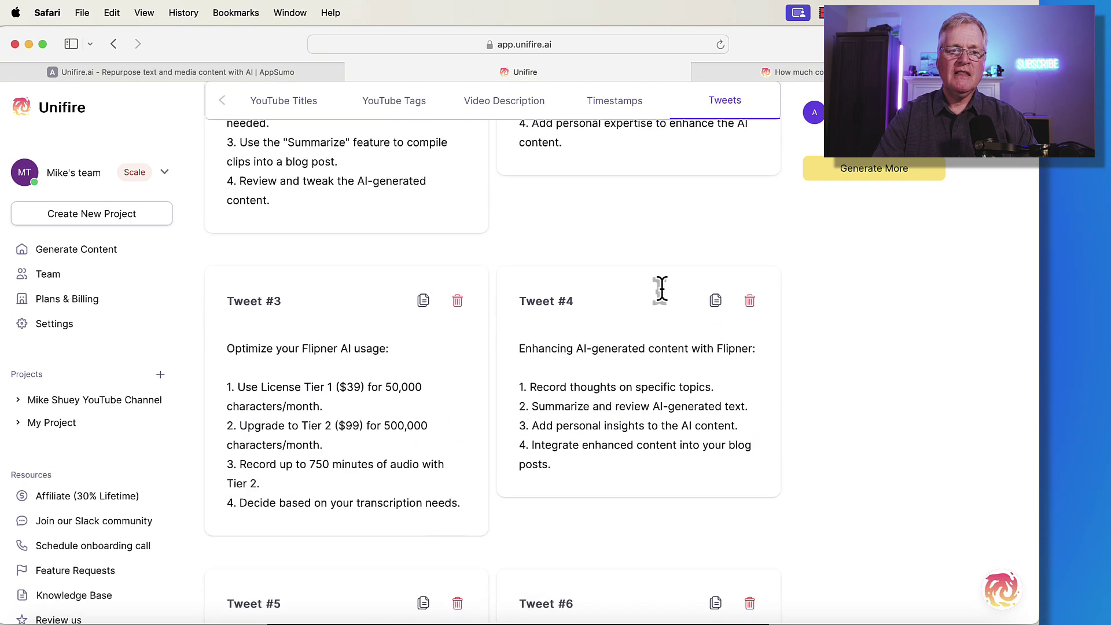
{"action": "scroll", "coordinate": [662, 290], "scroll_direction": "up", "scroll_amount": 6}
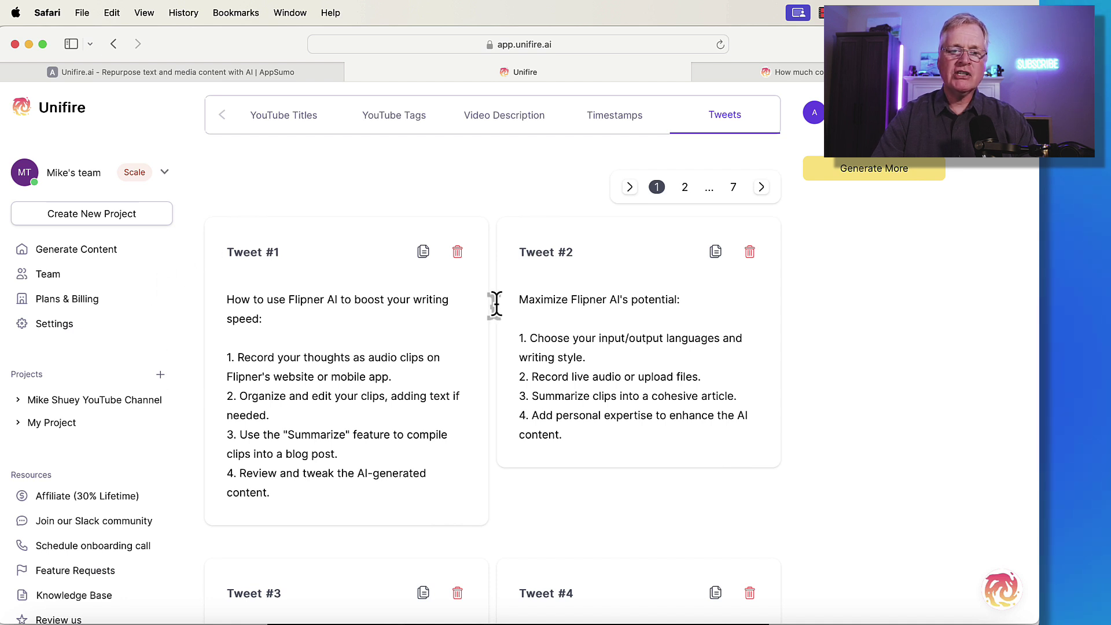
{"action": "left_click", "coordinate": [873, 178]}
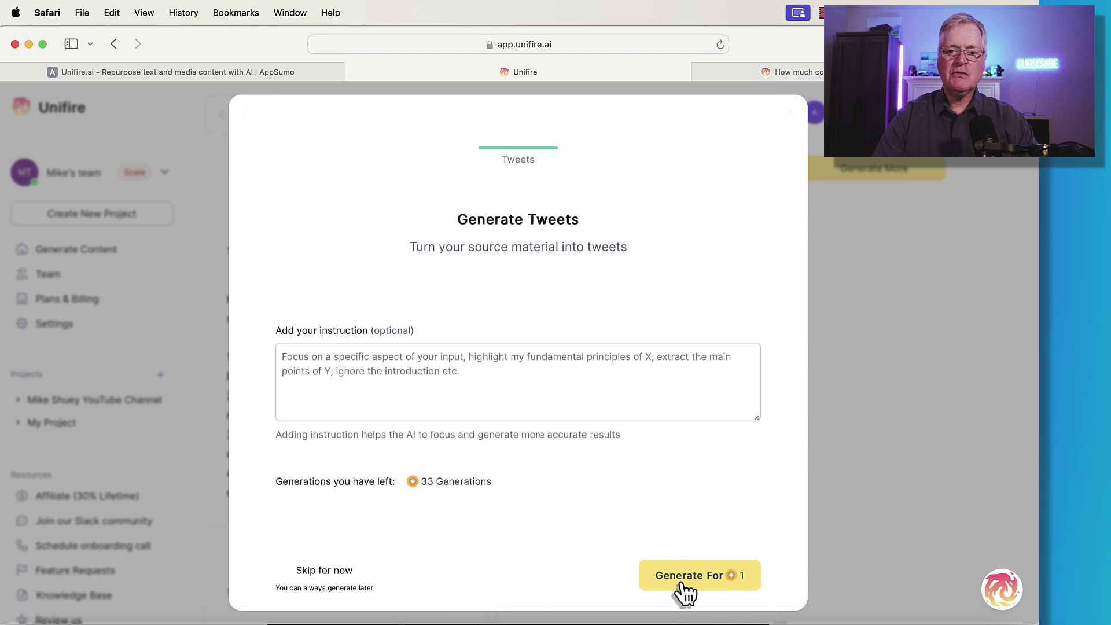
{"action": "left_click", "coordinate": [872, 467]}
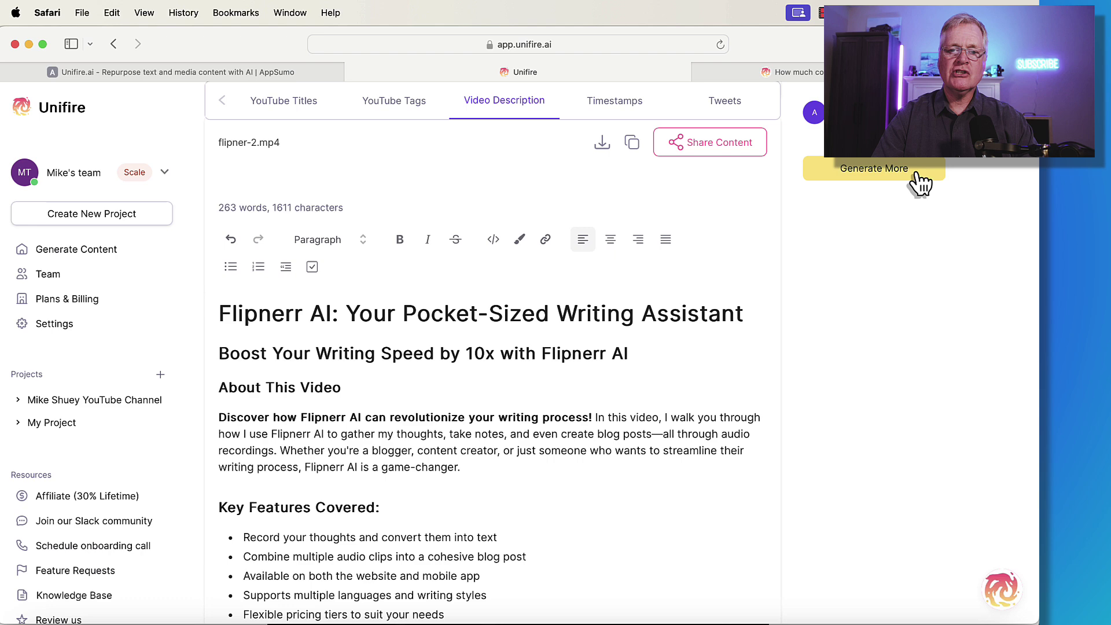
- Revisit the generated YouTube tags and YouTube titles for flipner-2.mp4
{"action": "left_click", "coordinate": [413, 111]}
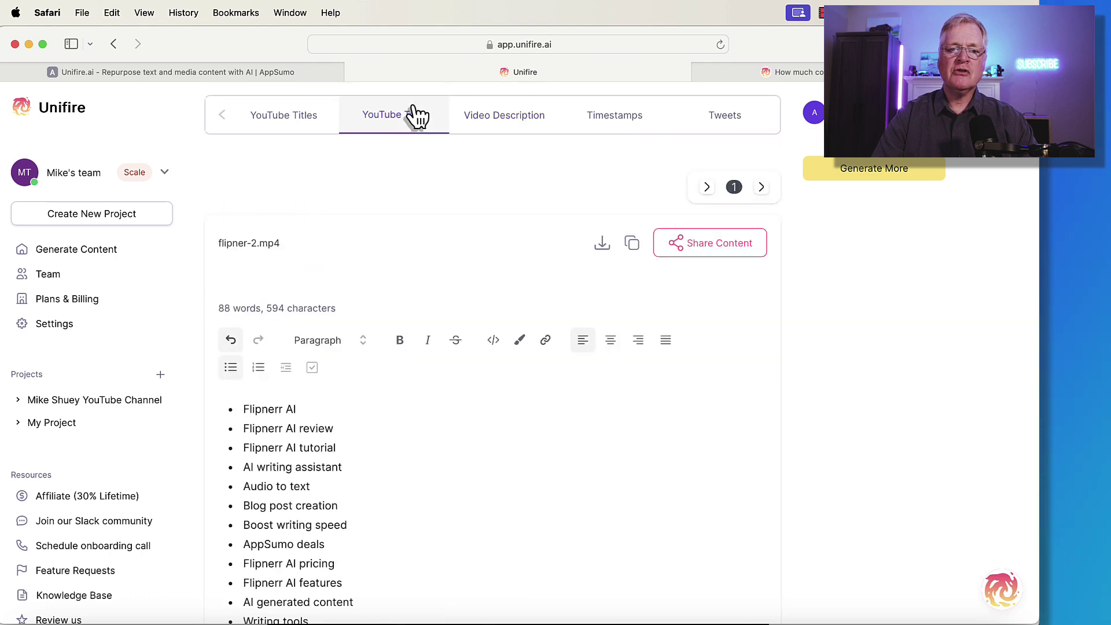
{"action": "left_click", "coordinate": [311, 129]}
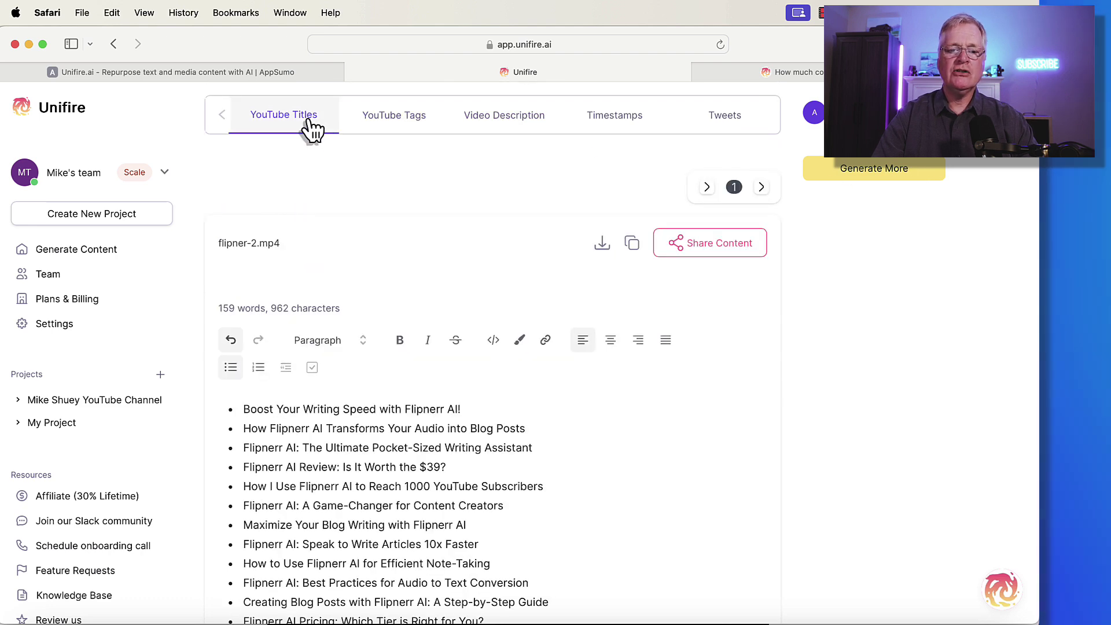
{"action": "left_click", "coordinate": [223, 128]}
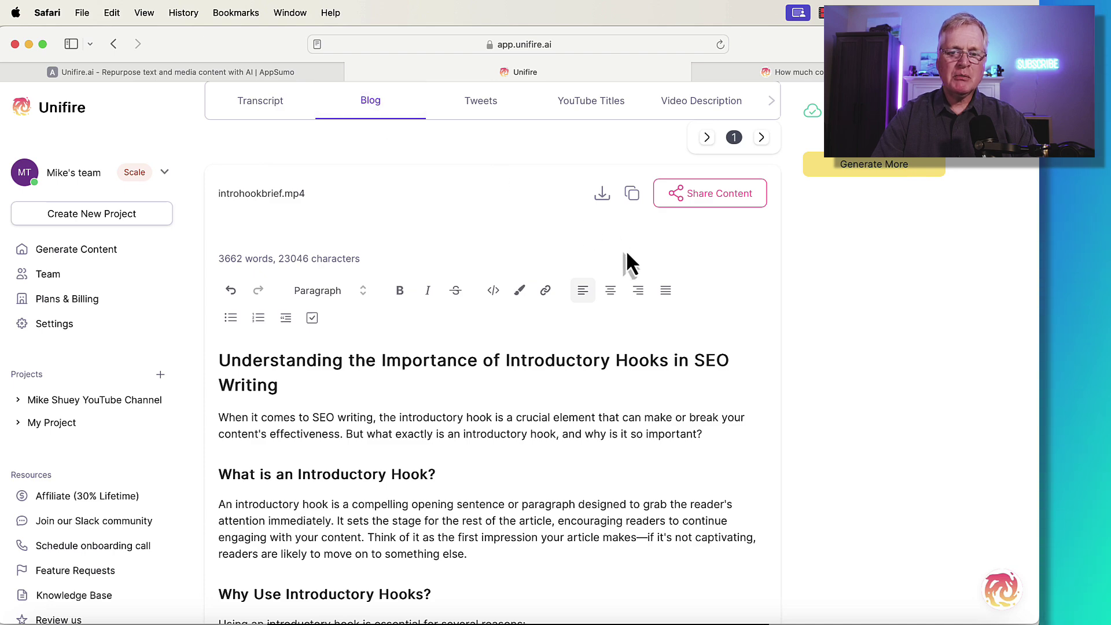
- Skim the generated blog post for introhookbrief.mp4 through the section on types of introductory hooks and return to its beginning
{"action": "scroll", "coordinate": [660, 387], "scroll_direction": "down", "scroll_amount": 2}
{"action": "scroll", "coordinate": [661, 387], "scroll_direction": "down", "scroll_amount": 15}
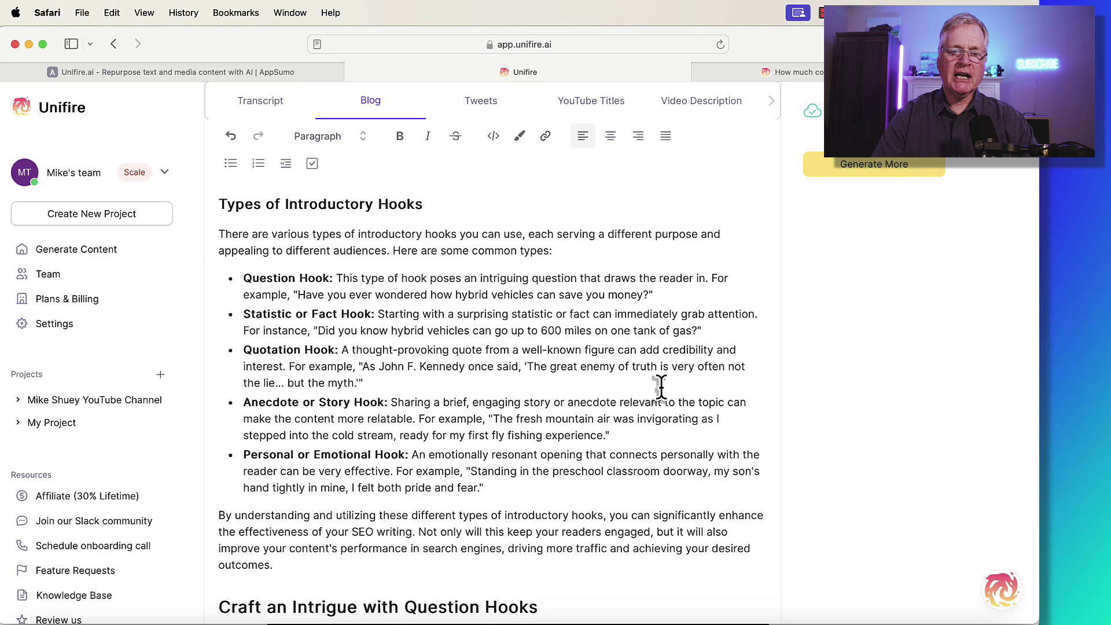
{"action": "scroll", "coordinate": [661, 387], "scroll_direction": "up", "scroll_amount": 15}
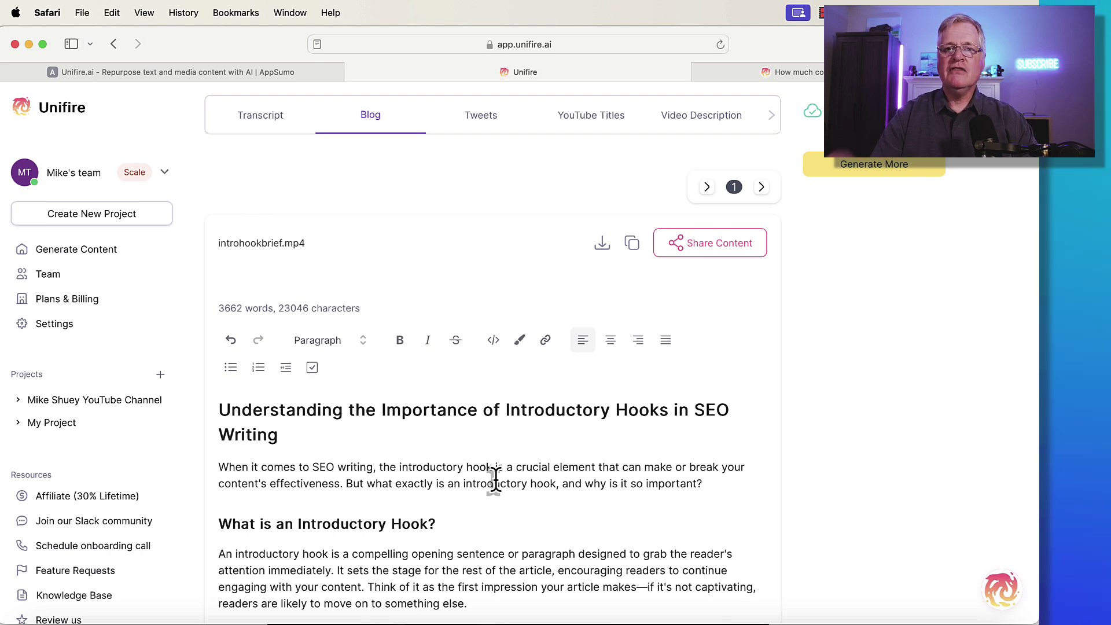
- Check the Unifire license tier plans and prices on the AppSumo page, and return to the Unifire app
{"action": "key", "text": "ctrl+shift+Tab"}
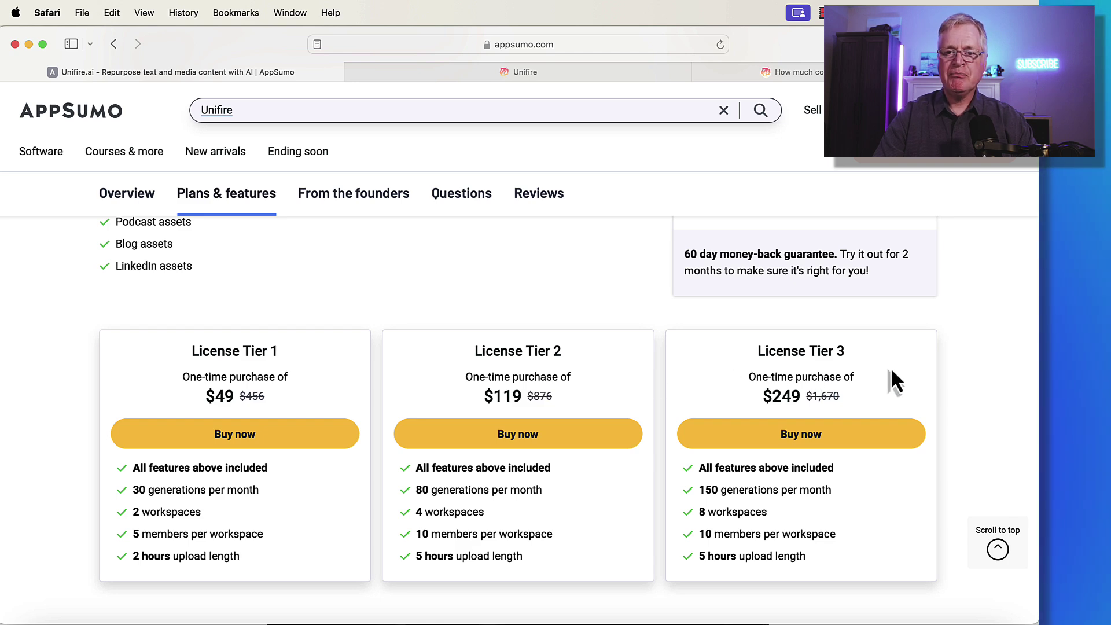
{"action": "left_click", "coordinate": [613, 74]}
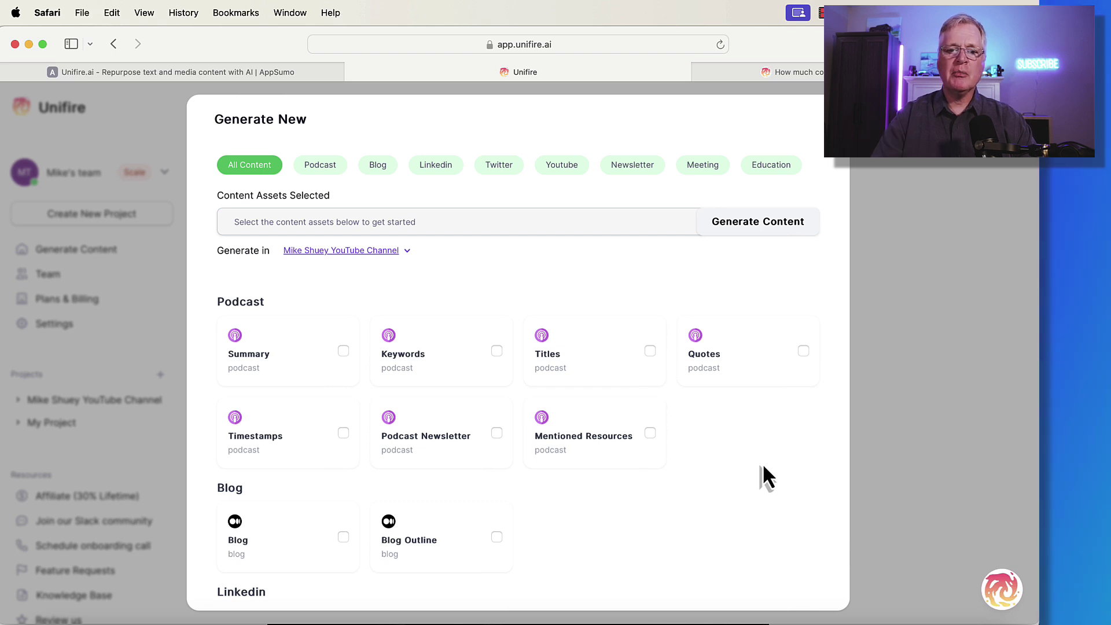
- Look through the content assets offered for a new generation, from the podcast and blog types to the meeting and education types
{"action": "scroll", "coordinate": [764, 468], "scroll_direction": "down", "scroll_amount": 2}
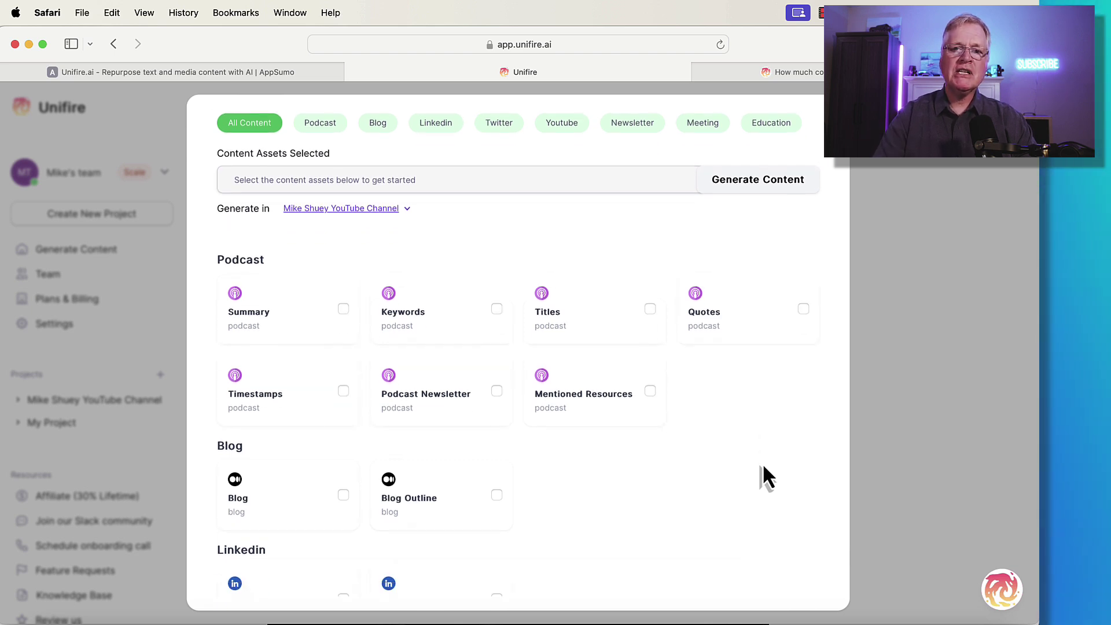
{"action": "scroll", "coordinate": [764, 467], "scroll_direction": "down", "scroll_amount": 4}
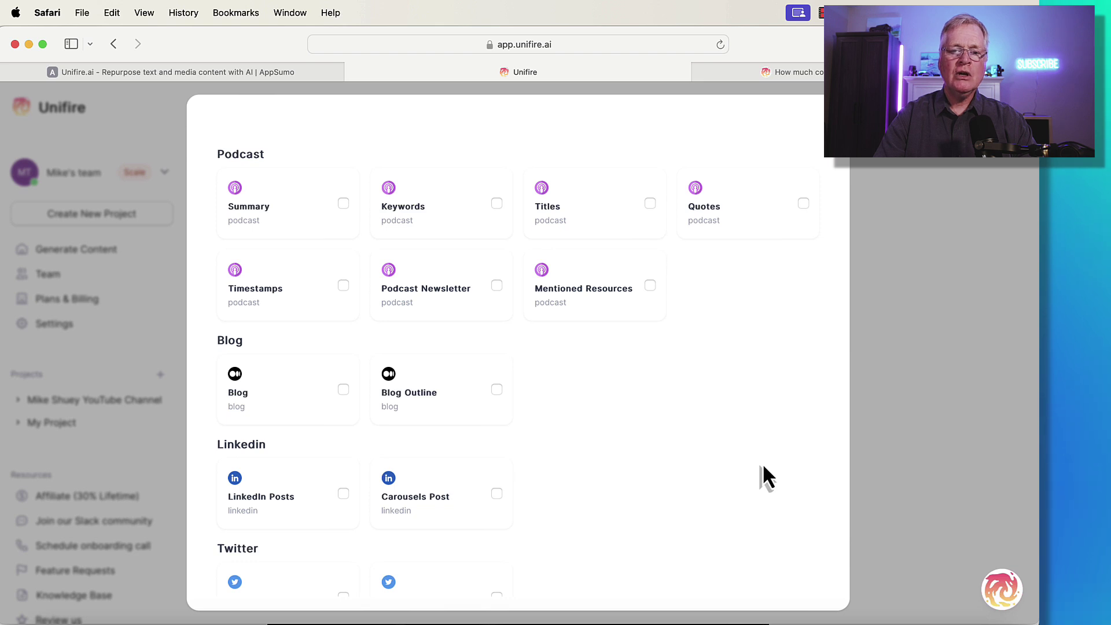
{"action": "scroll", "coordinate": [764, 468], "scroll_direction": "down", "scroll_amount": 2}
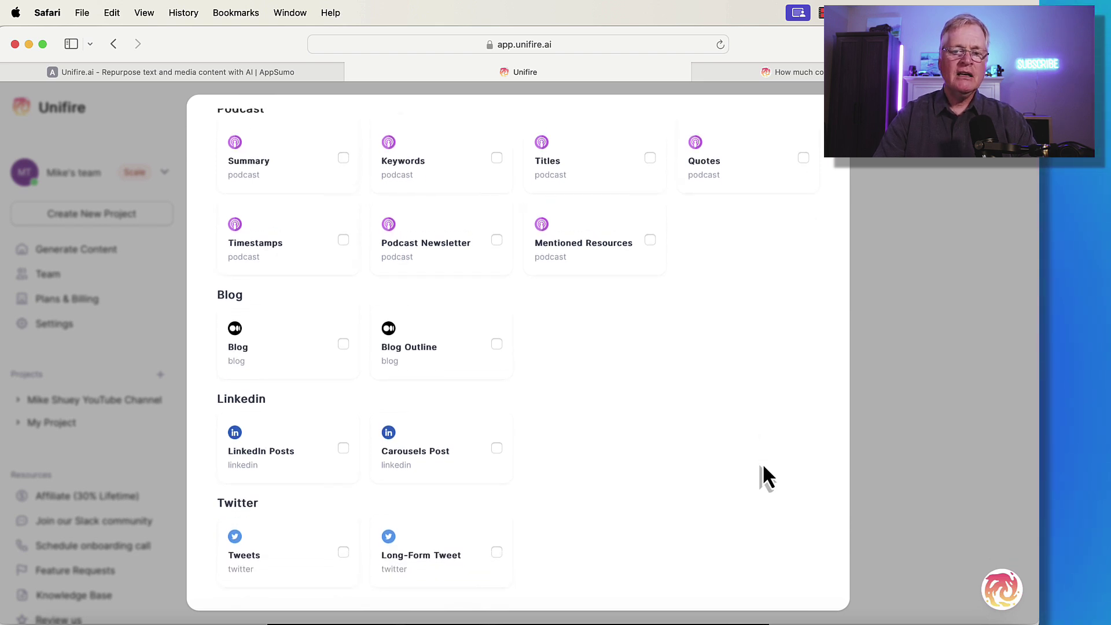
{"action": "scroll", "coordinate": [764, 468], "scroll_direction": "down", "scroll_amount": 3}
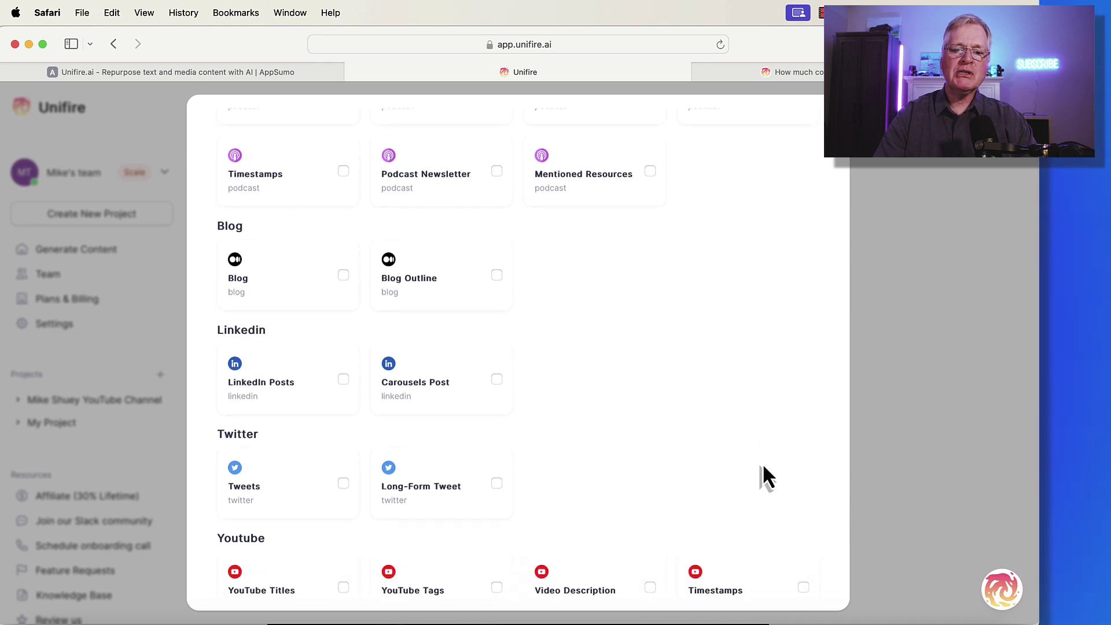
{"action": "scroll", "coordinate": [764, 468], "scroll_direction": "down", "scroll_amount": 10}
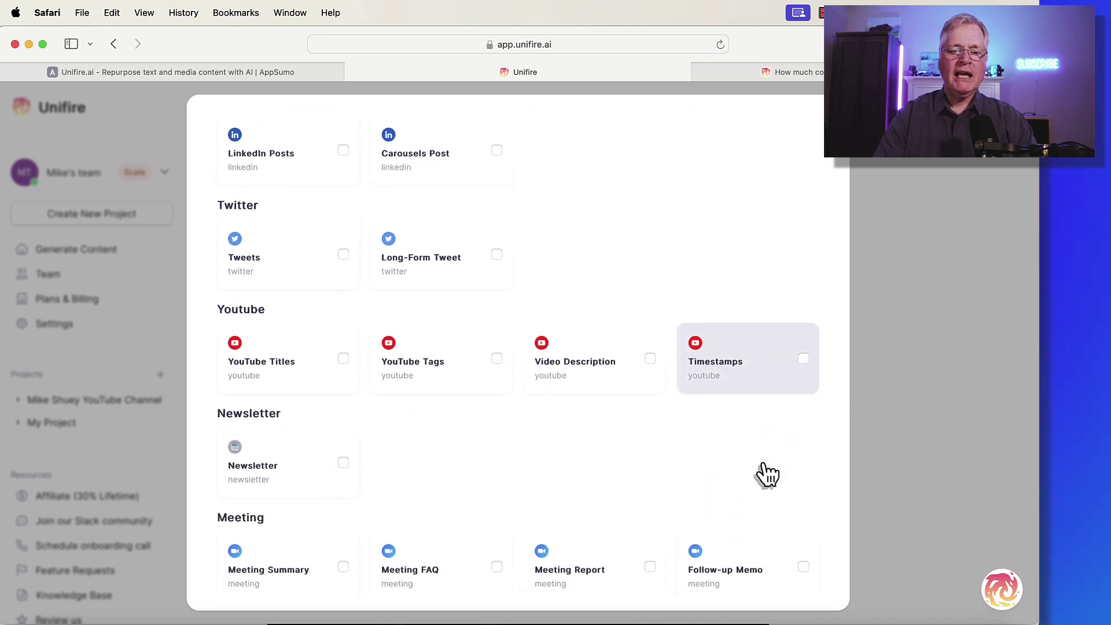
{"action": "scroll", "coordinate": [765, 473], "scroll_direction": "down", "scroll_amount": 2}
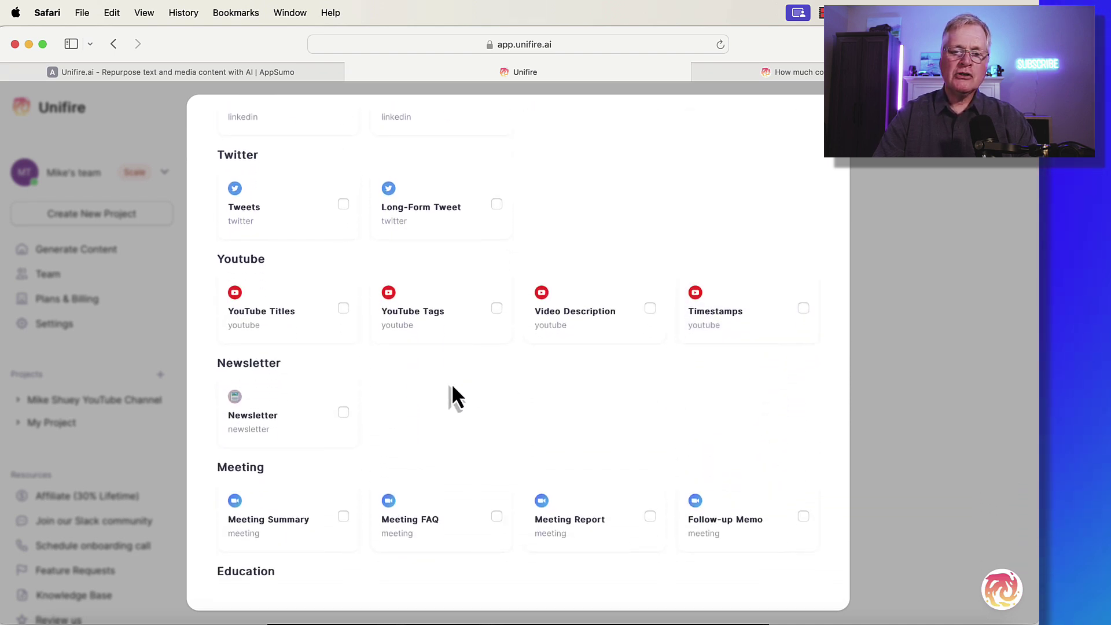